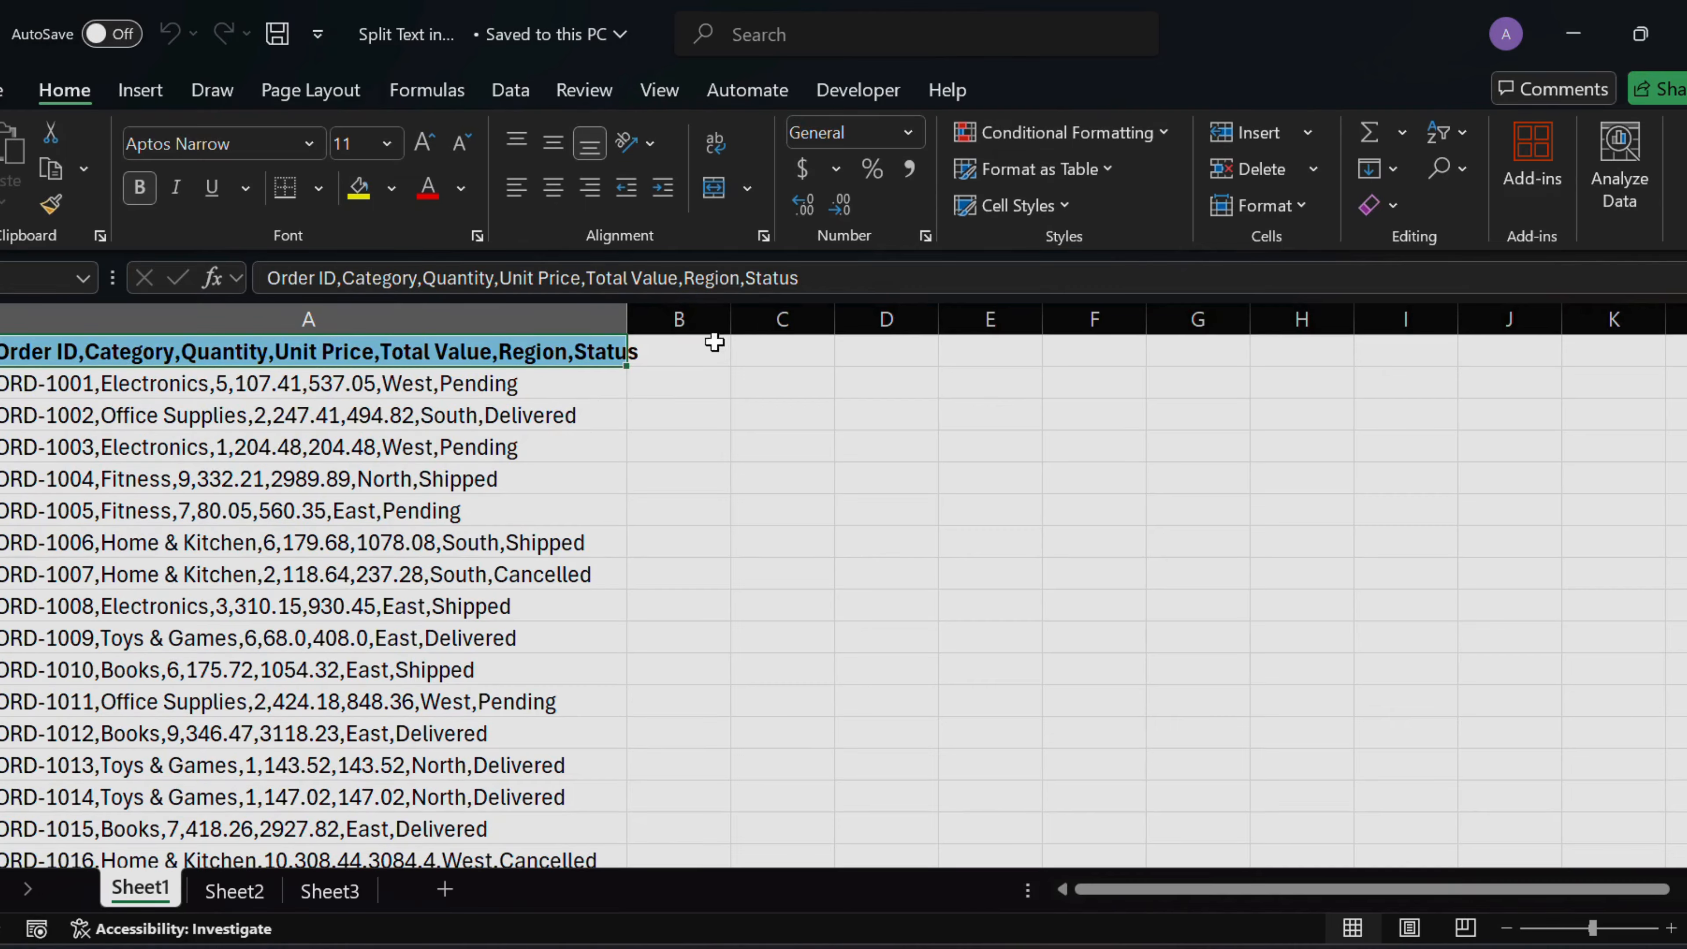
Step: Split the header text in A1 at each comma by entering =TEXTSPLIT(A1,",") in B1
double_click(671, 353)
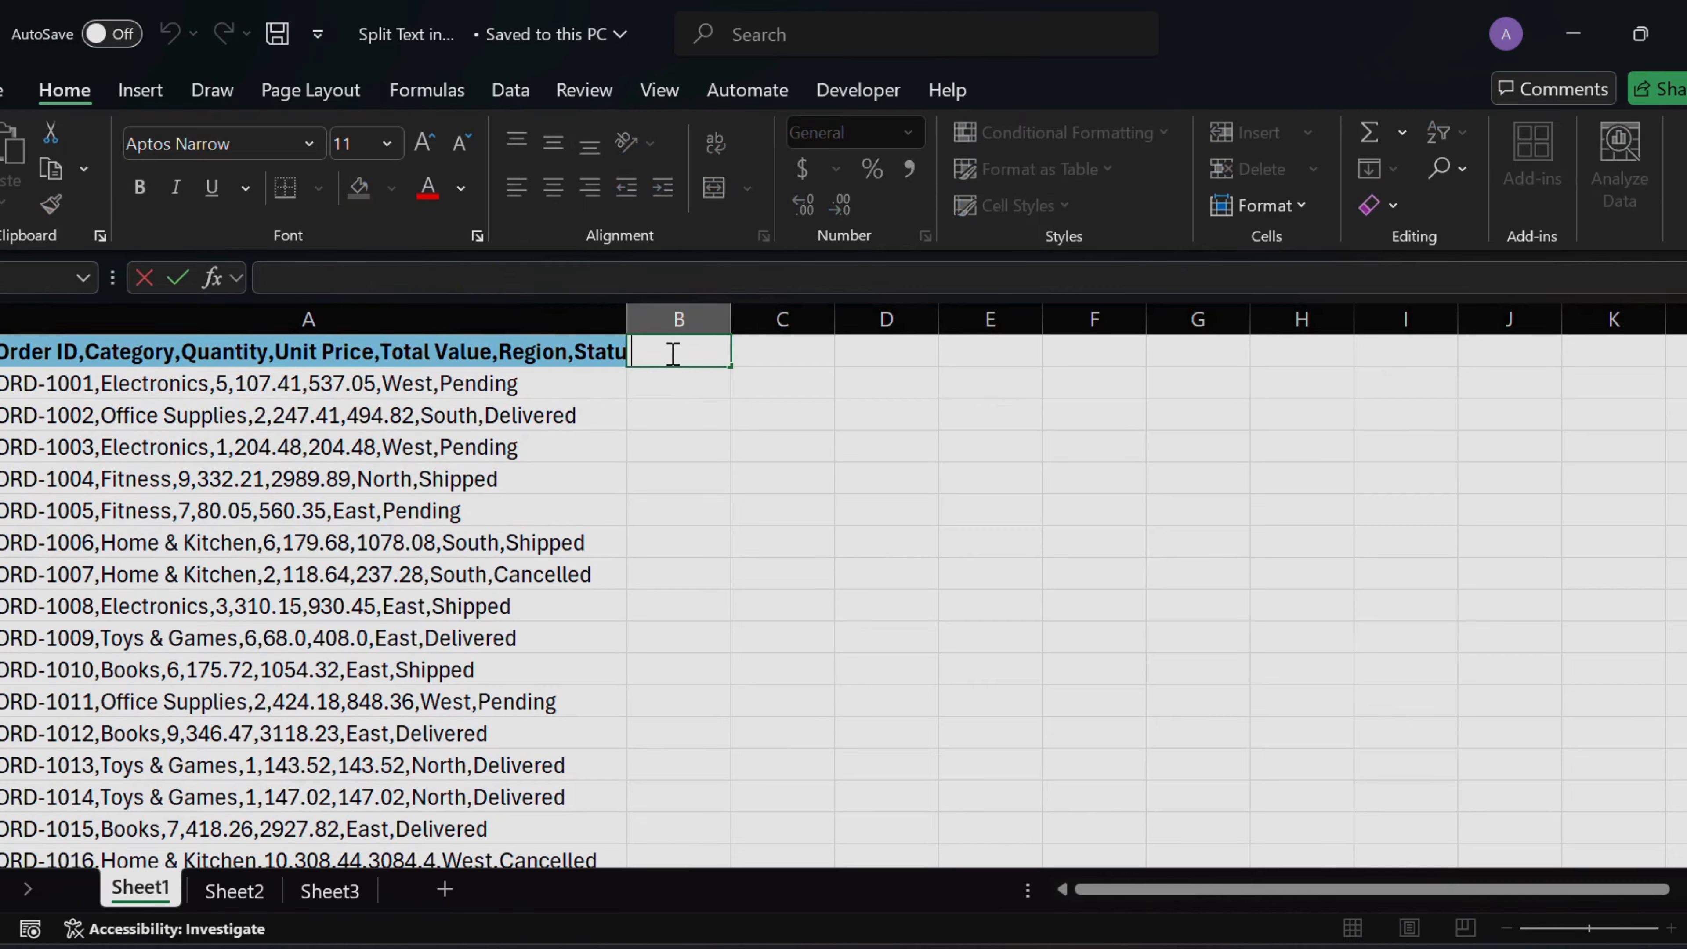
text(=)
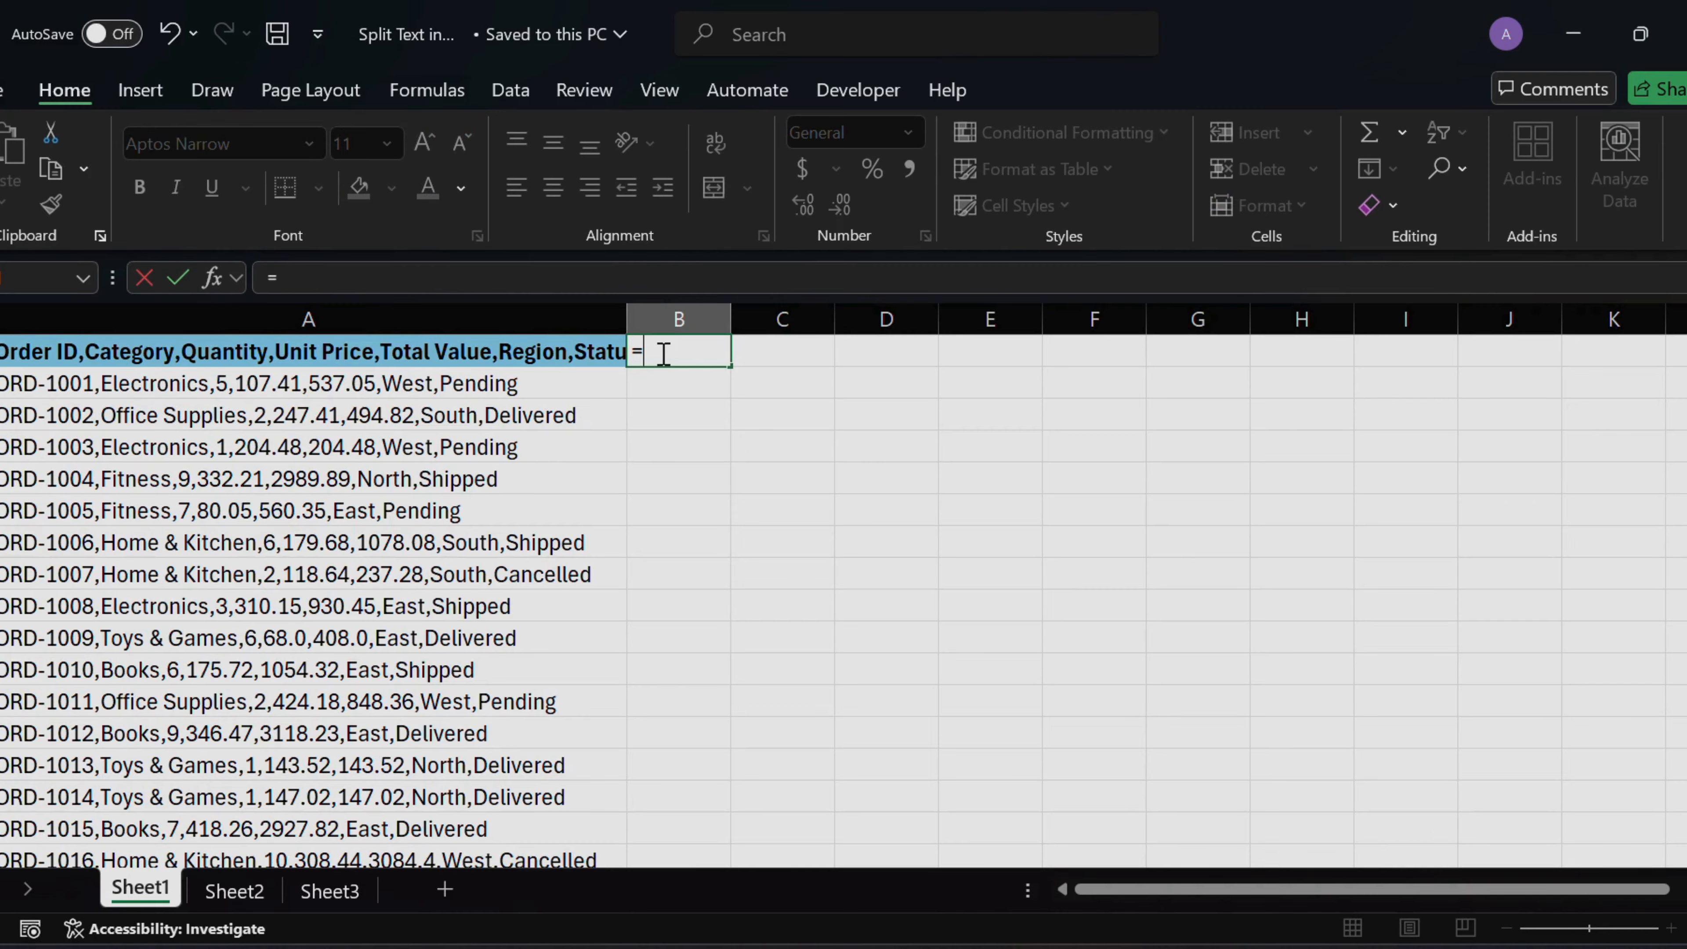
text(TEXTSPLIT)
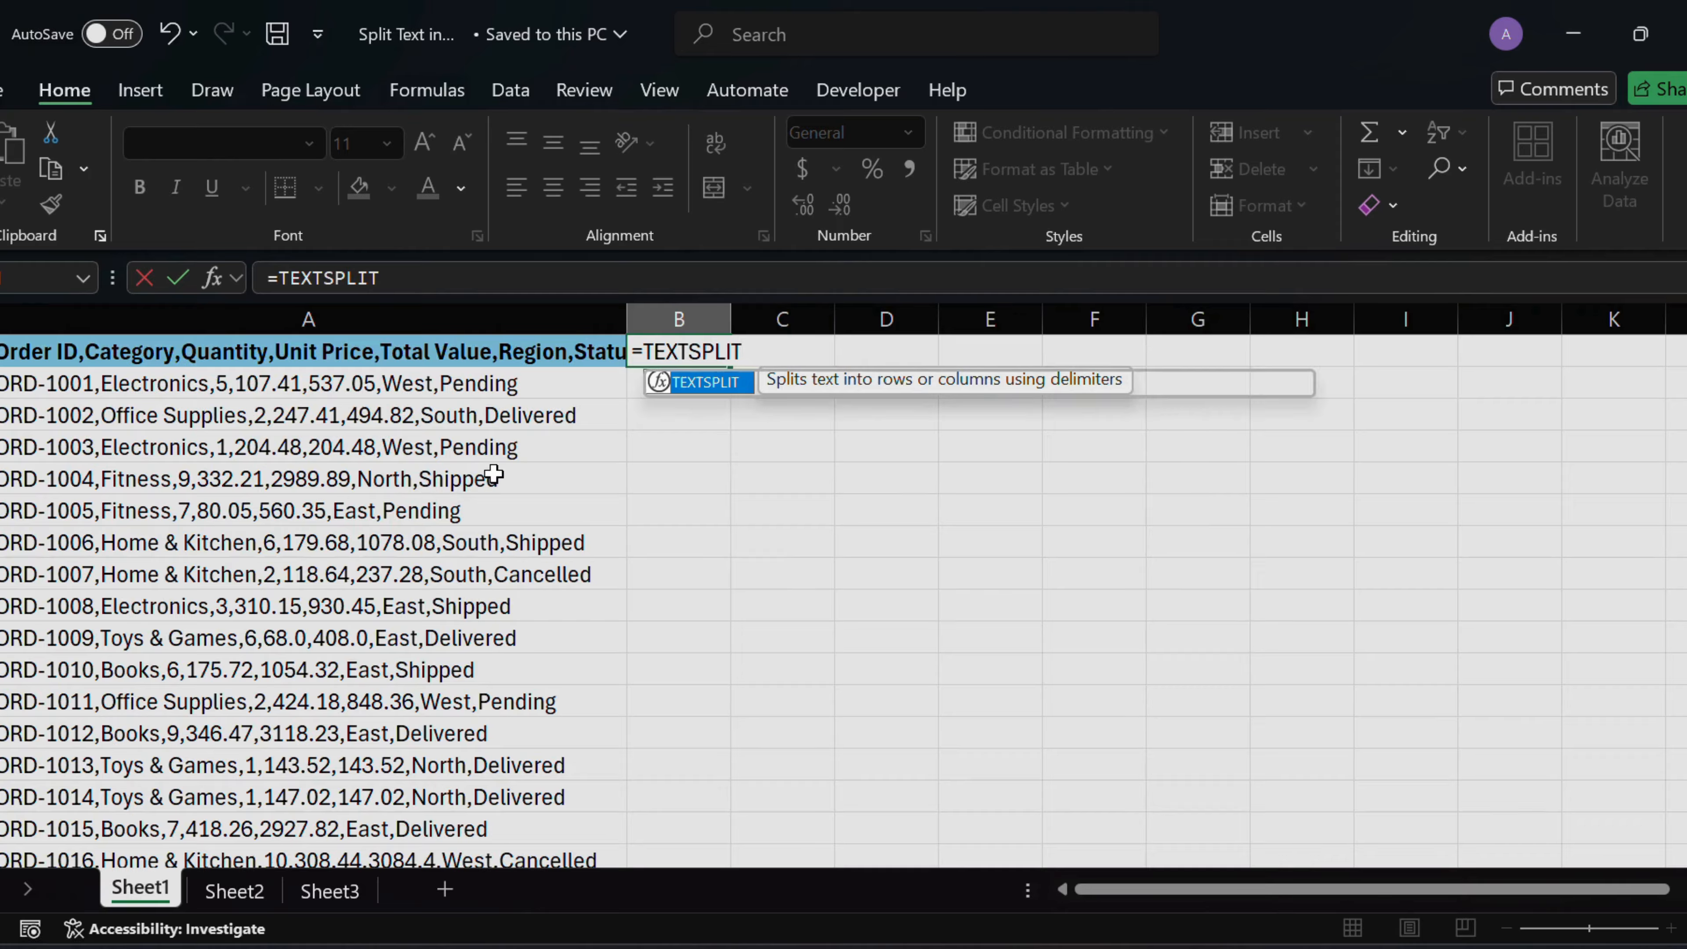
text(()
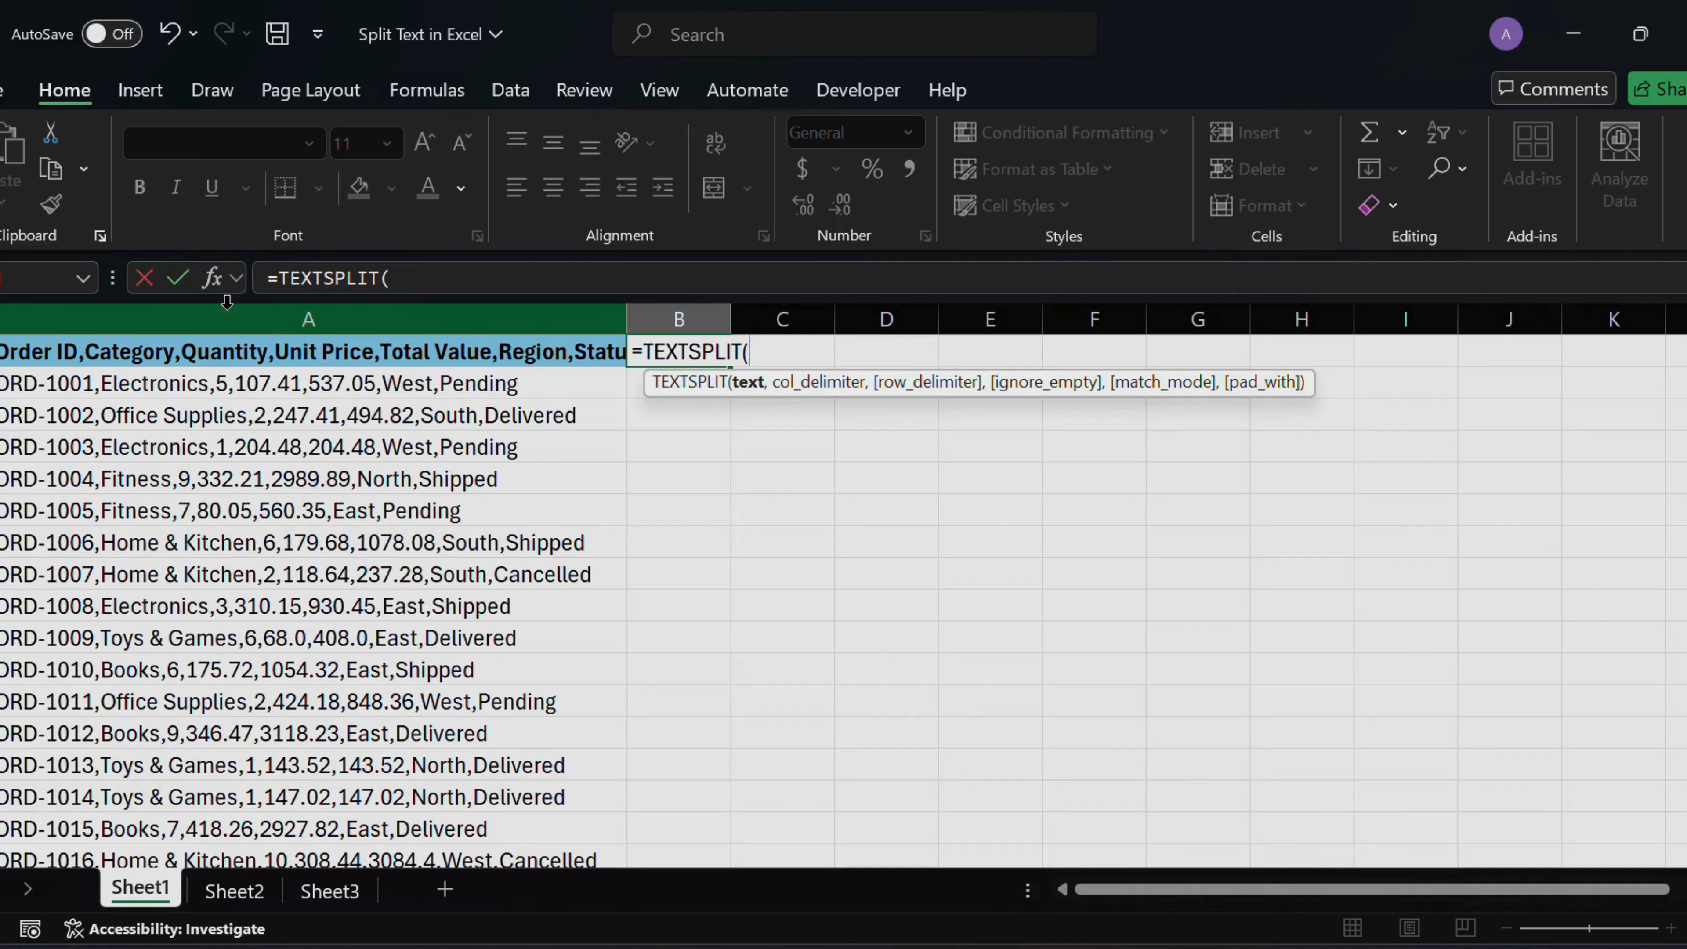
click(229, 352)
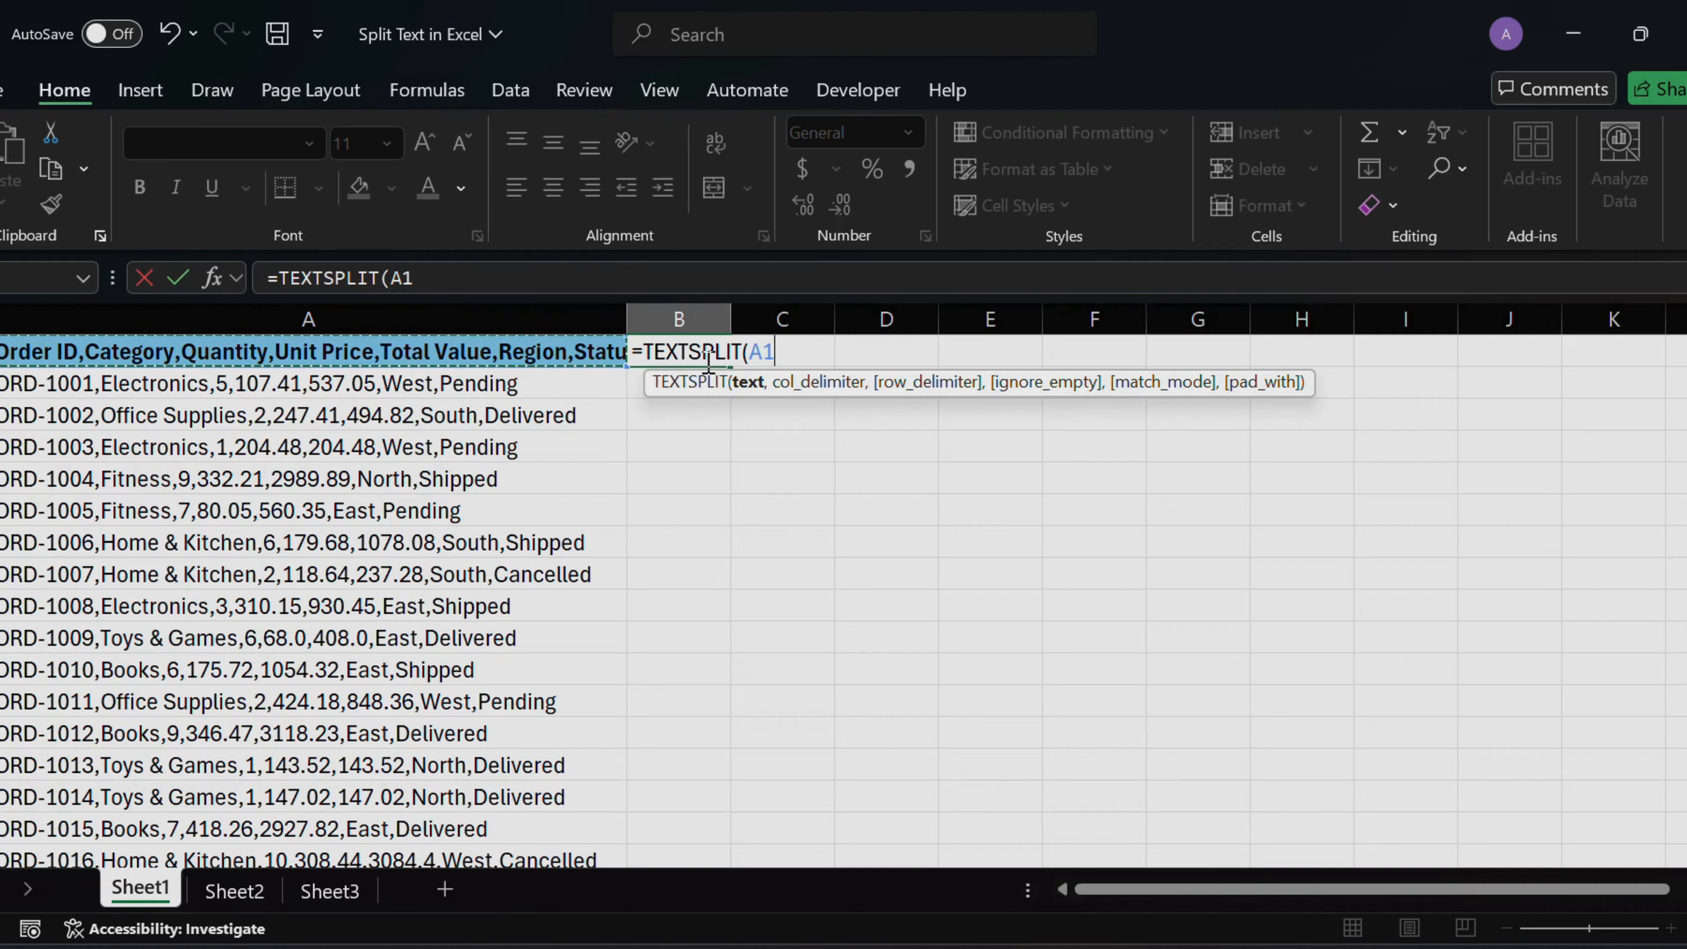
text(,",)
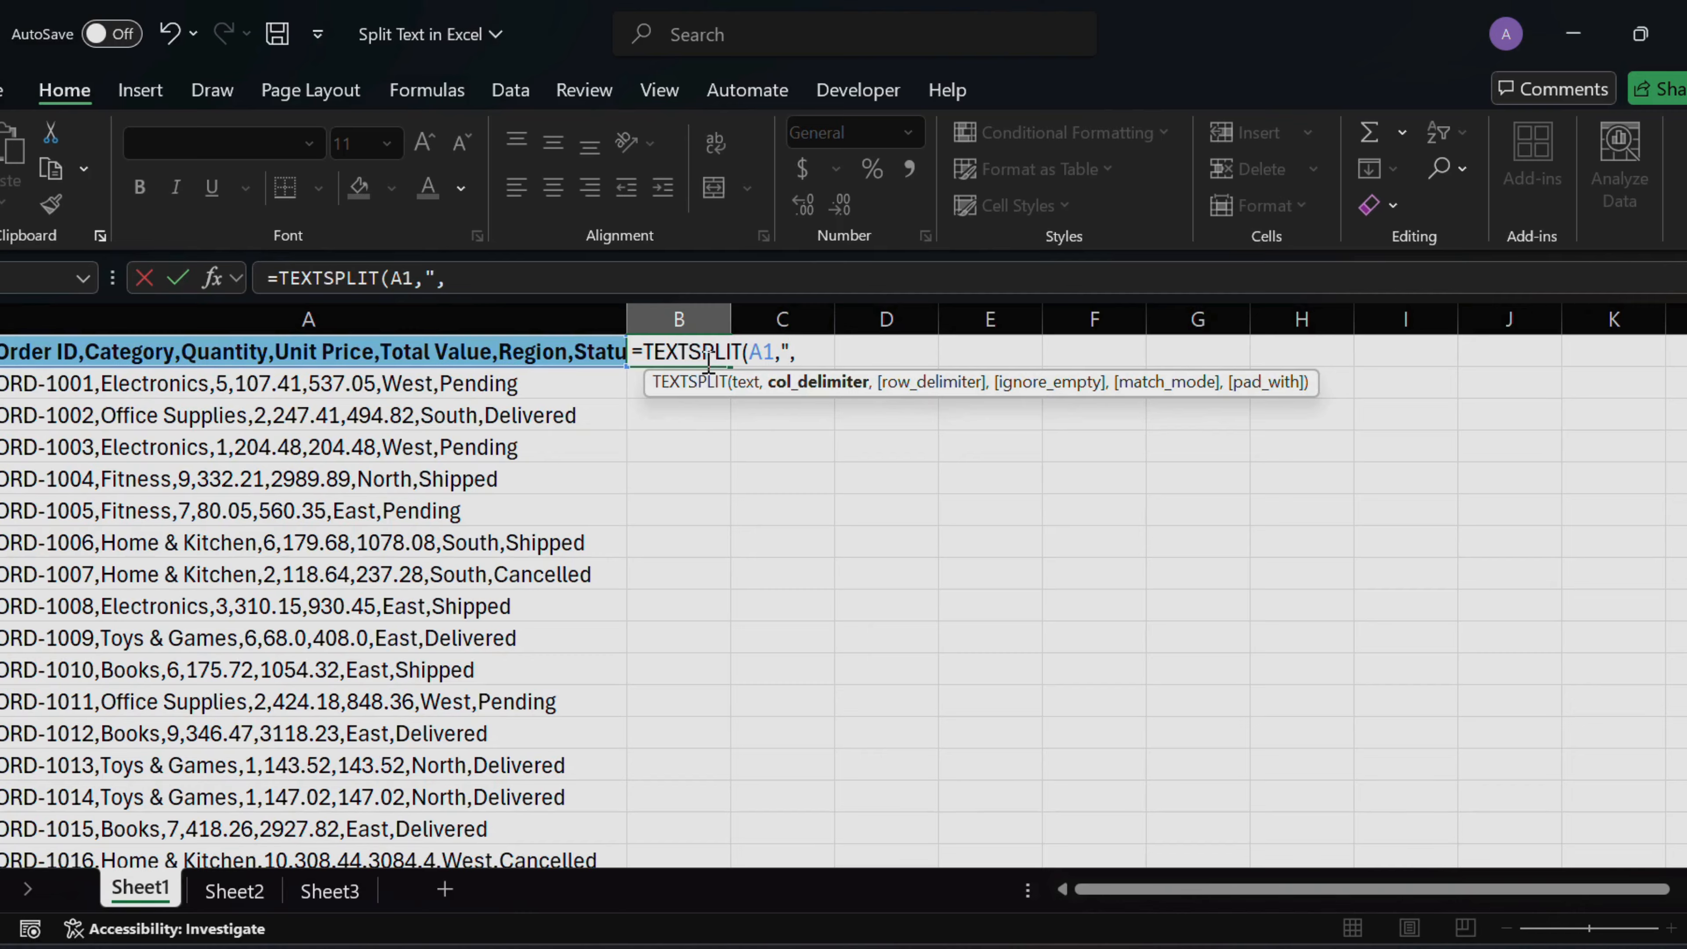
text("))
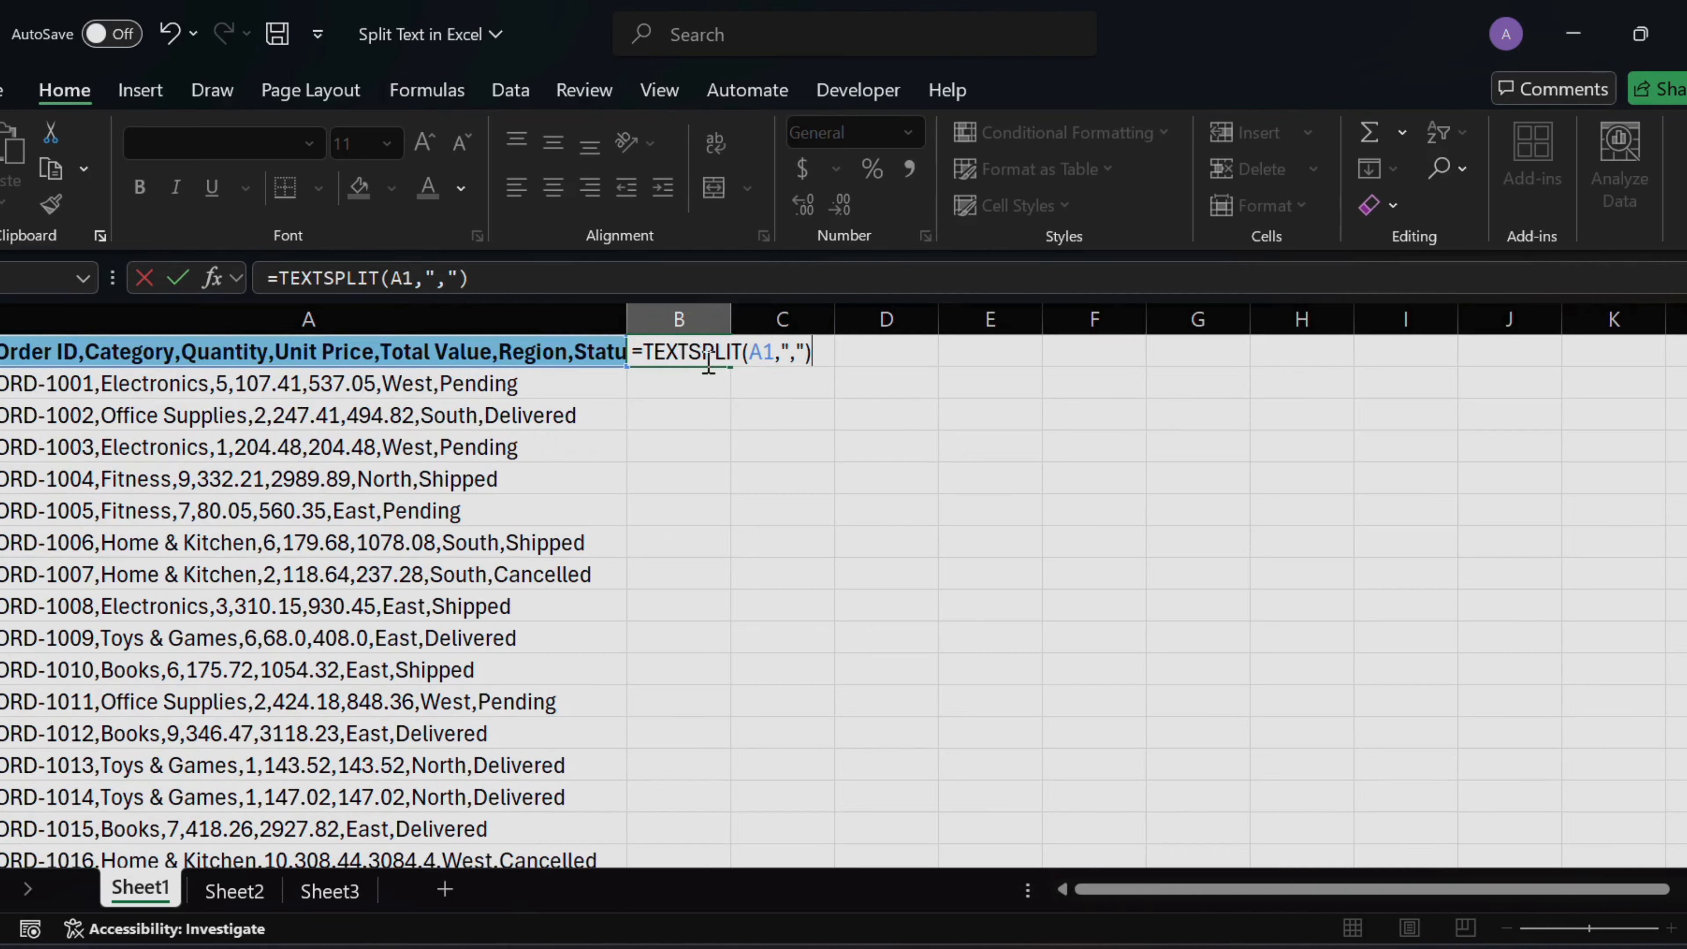
key(Return)
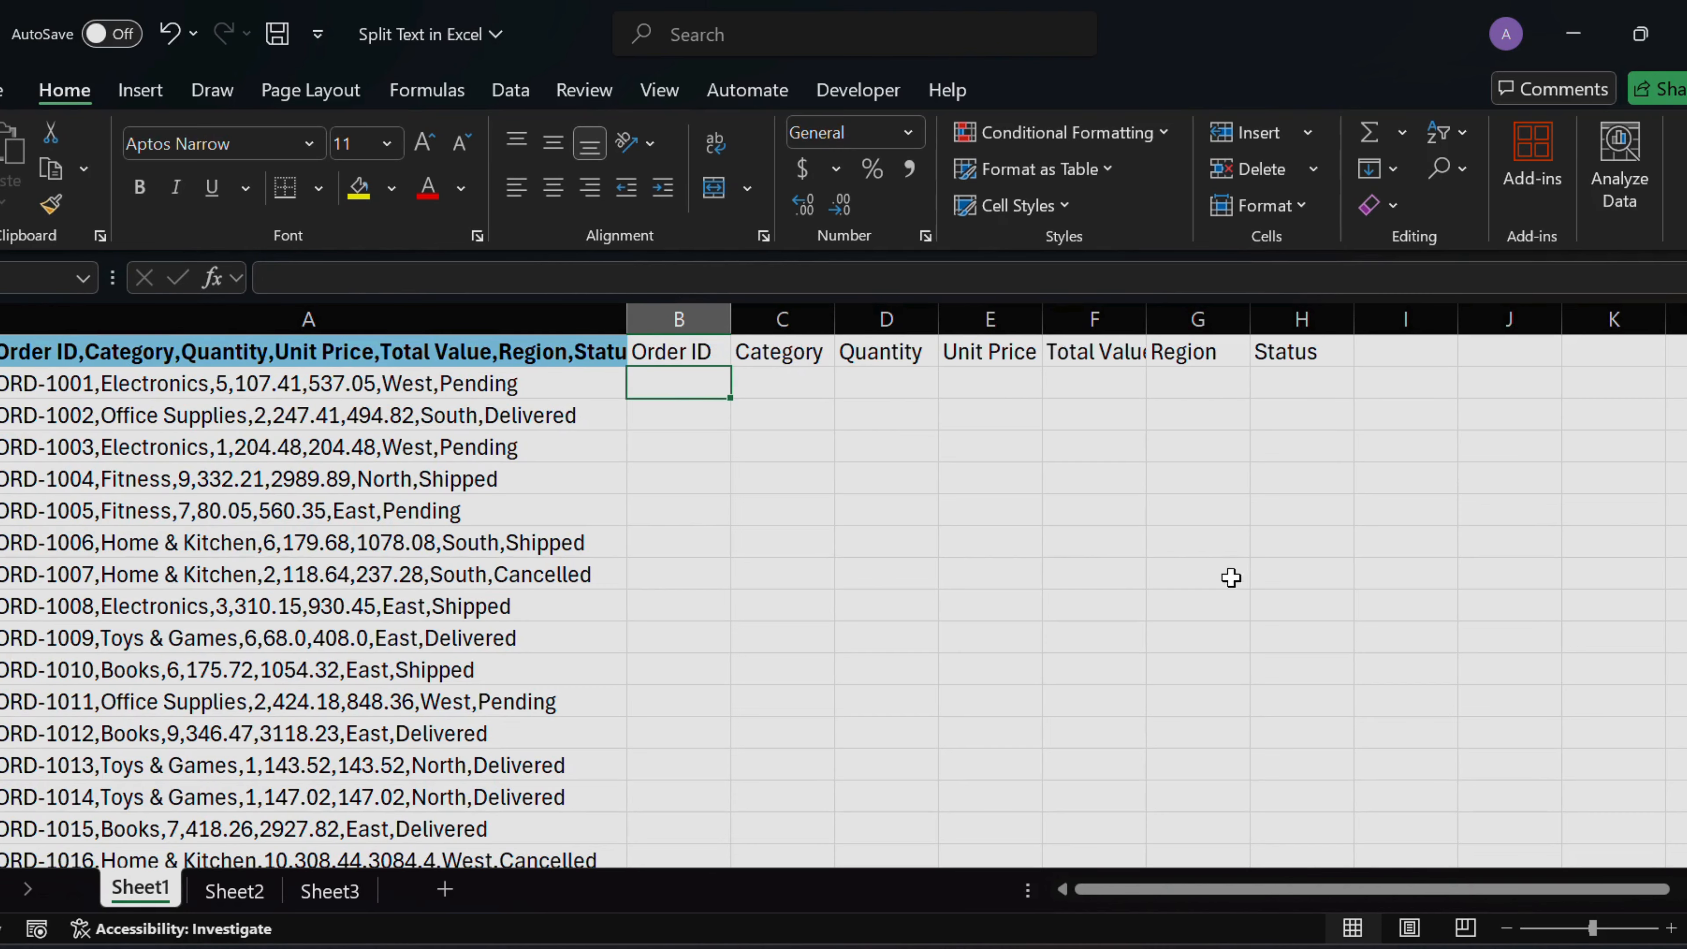
Step: Fill the TEXTSPLIT formula from B1 down to the last order row, and undo that fill
click(664, 344)
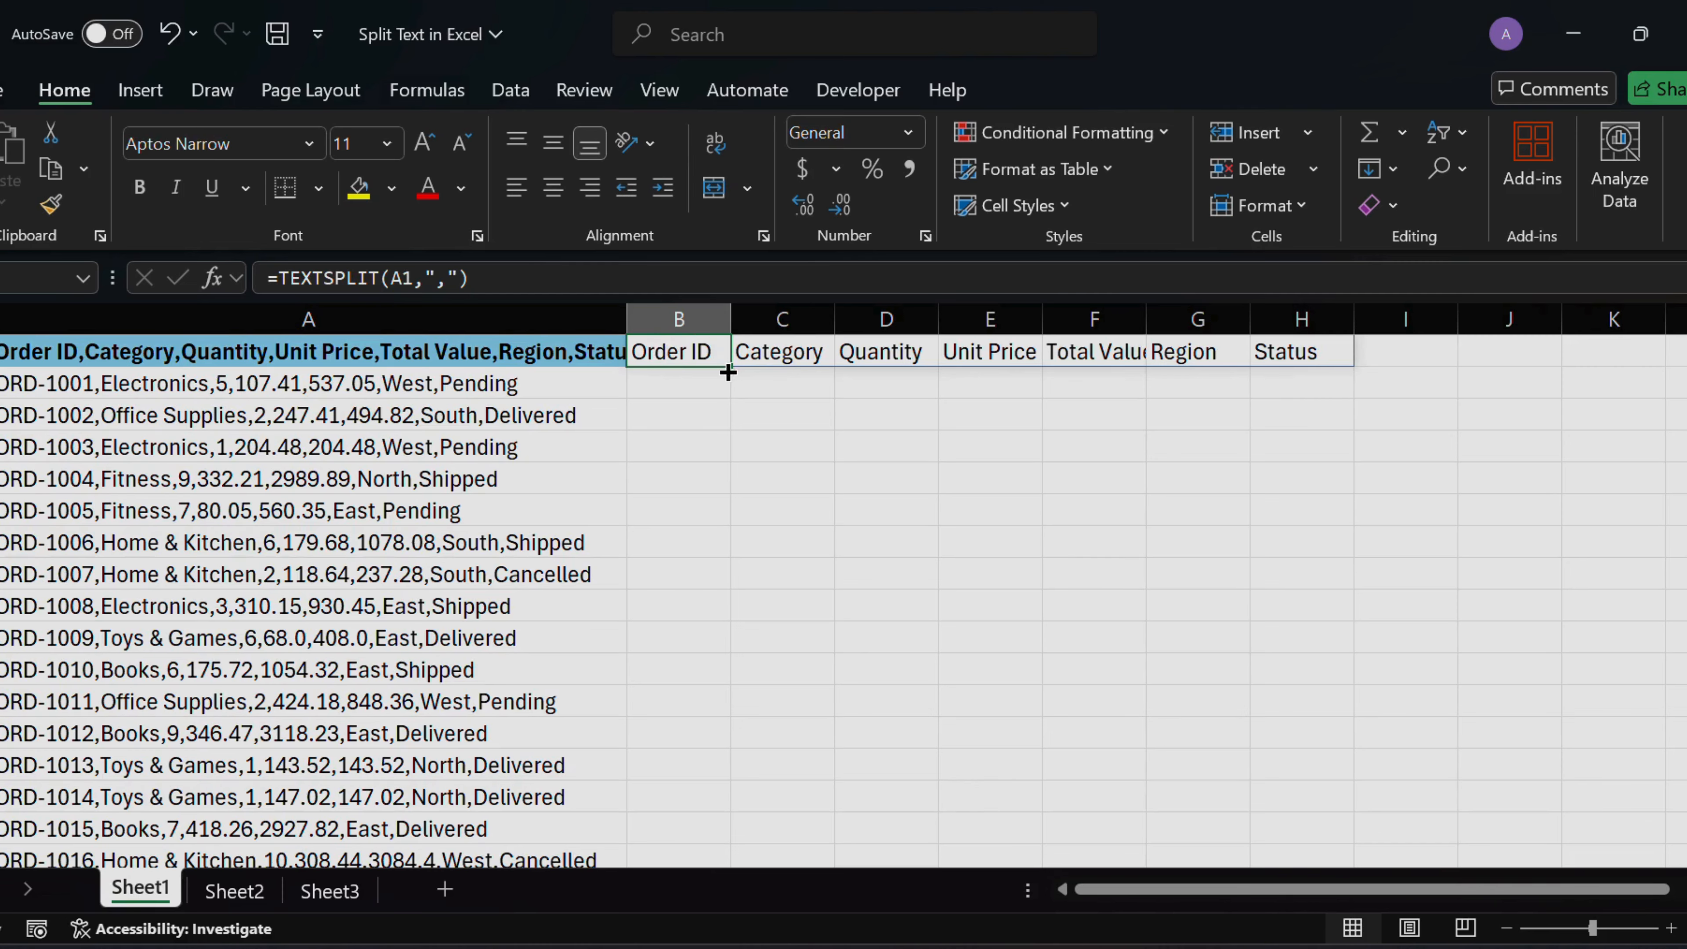
drag(728, 366, 817, 798)
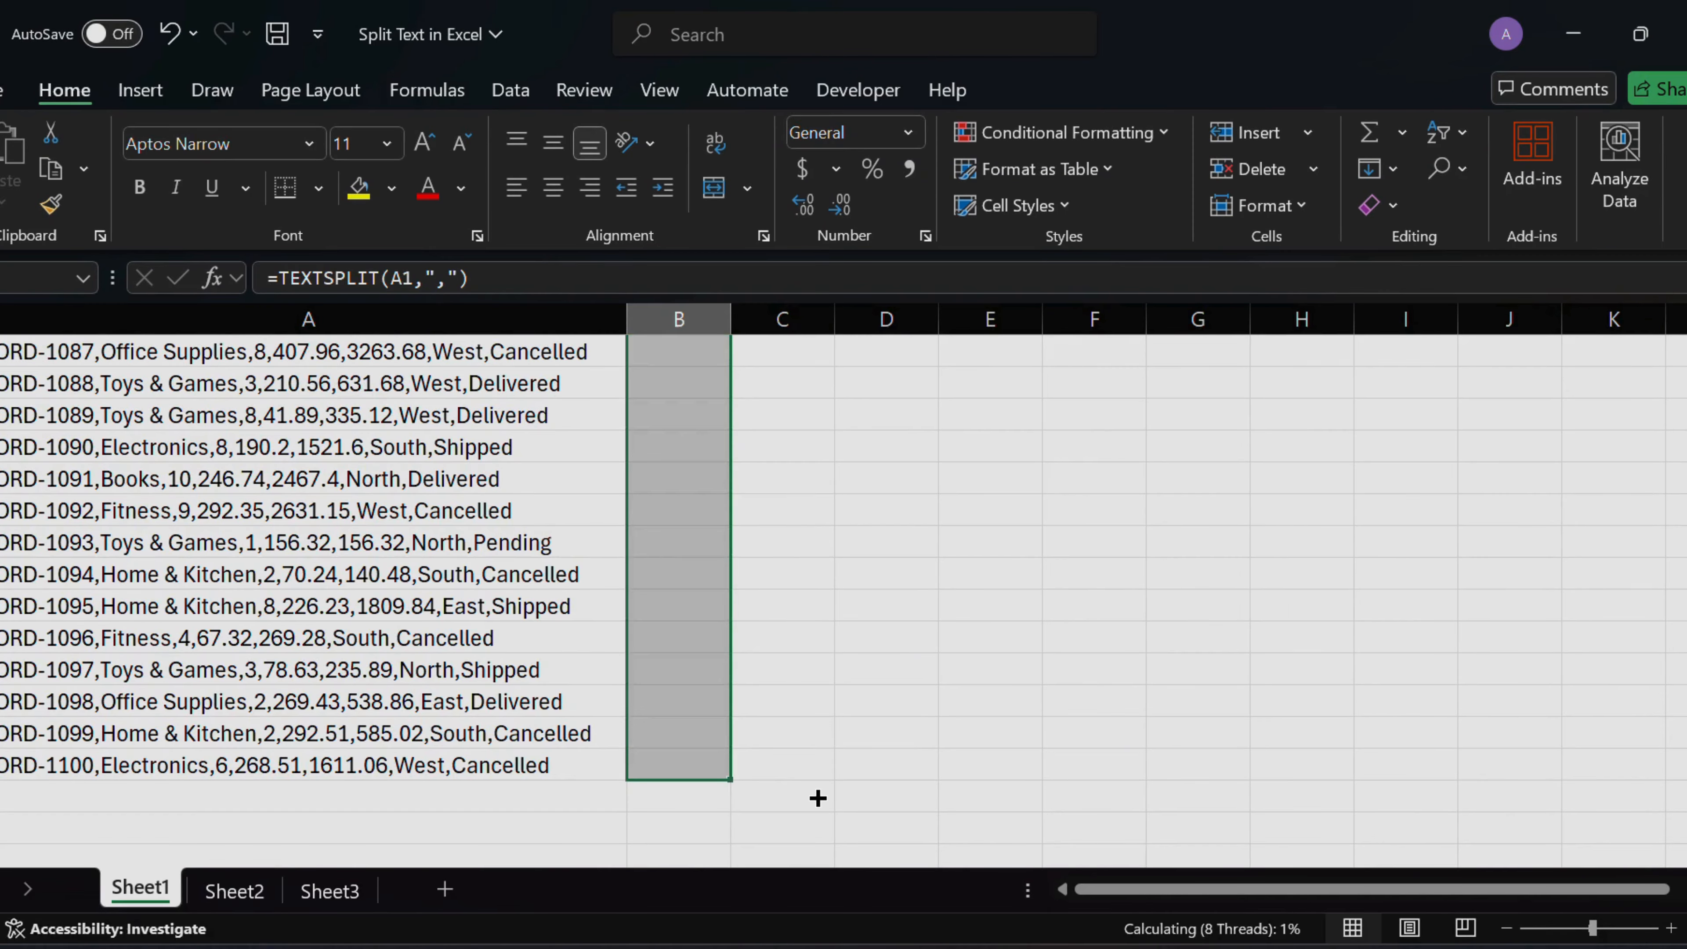
scroll(942, 703, up, 9)
scroll(942, 703, up, 20)
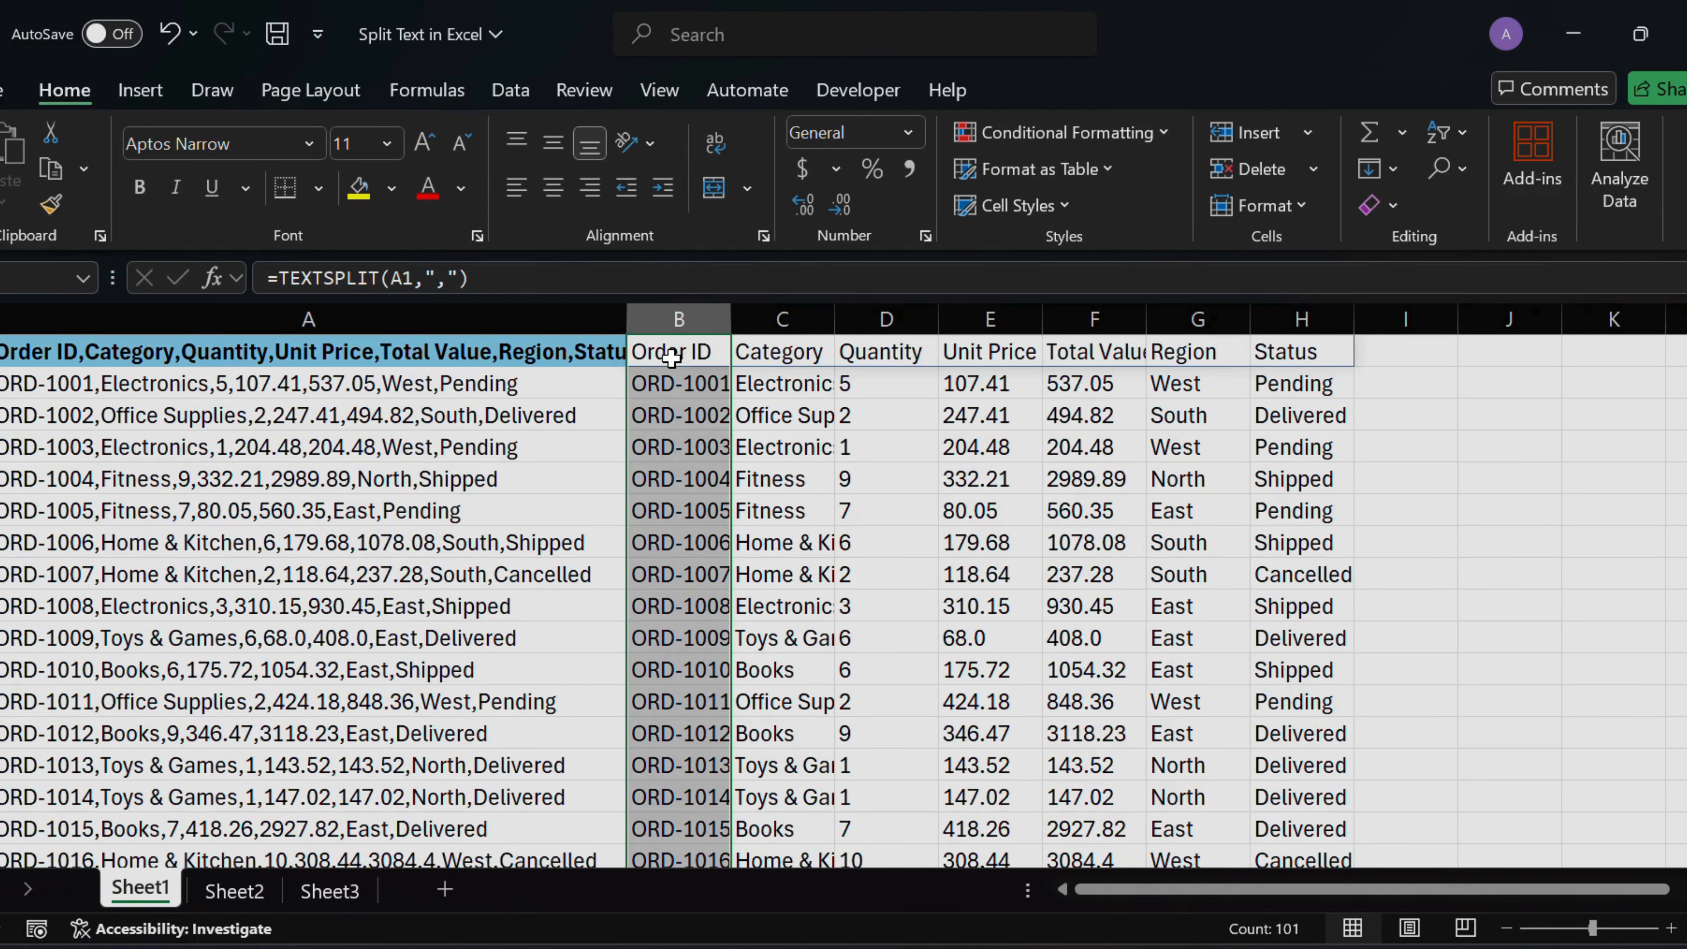
key(ctrl+z)
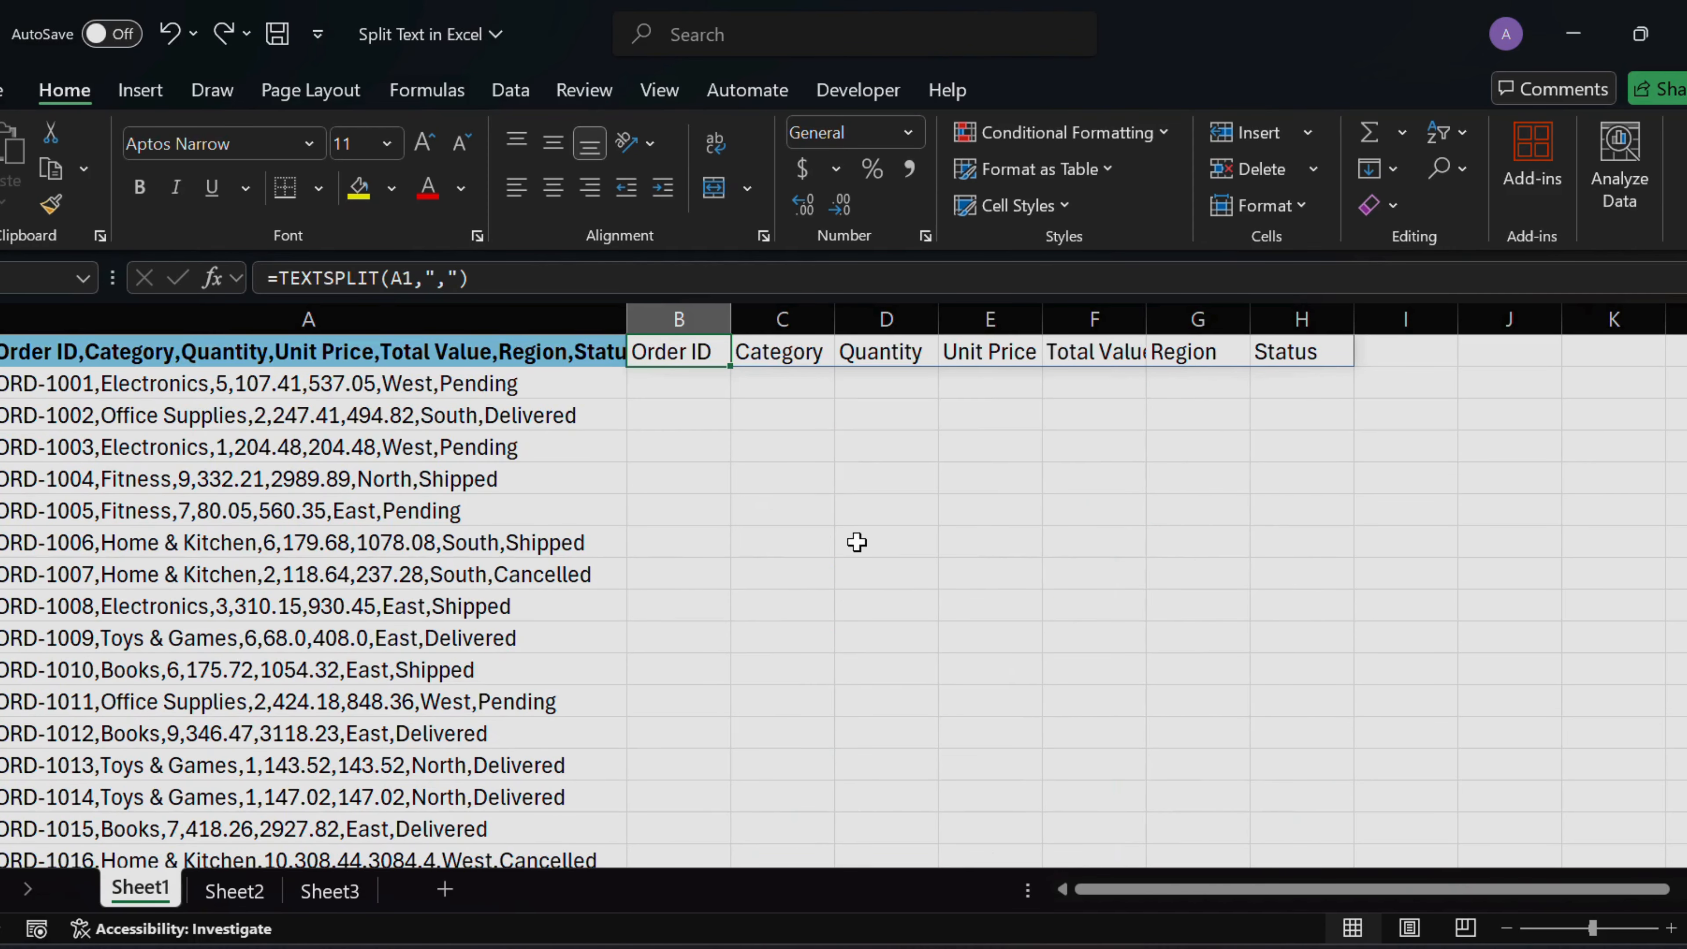
Step: Fill the TEXTSPLIT formula from B1 down the entire column B, accepting the large operation
click(697, 324)
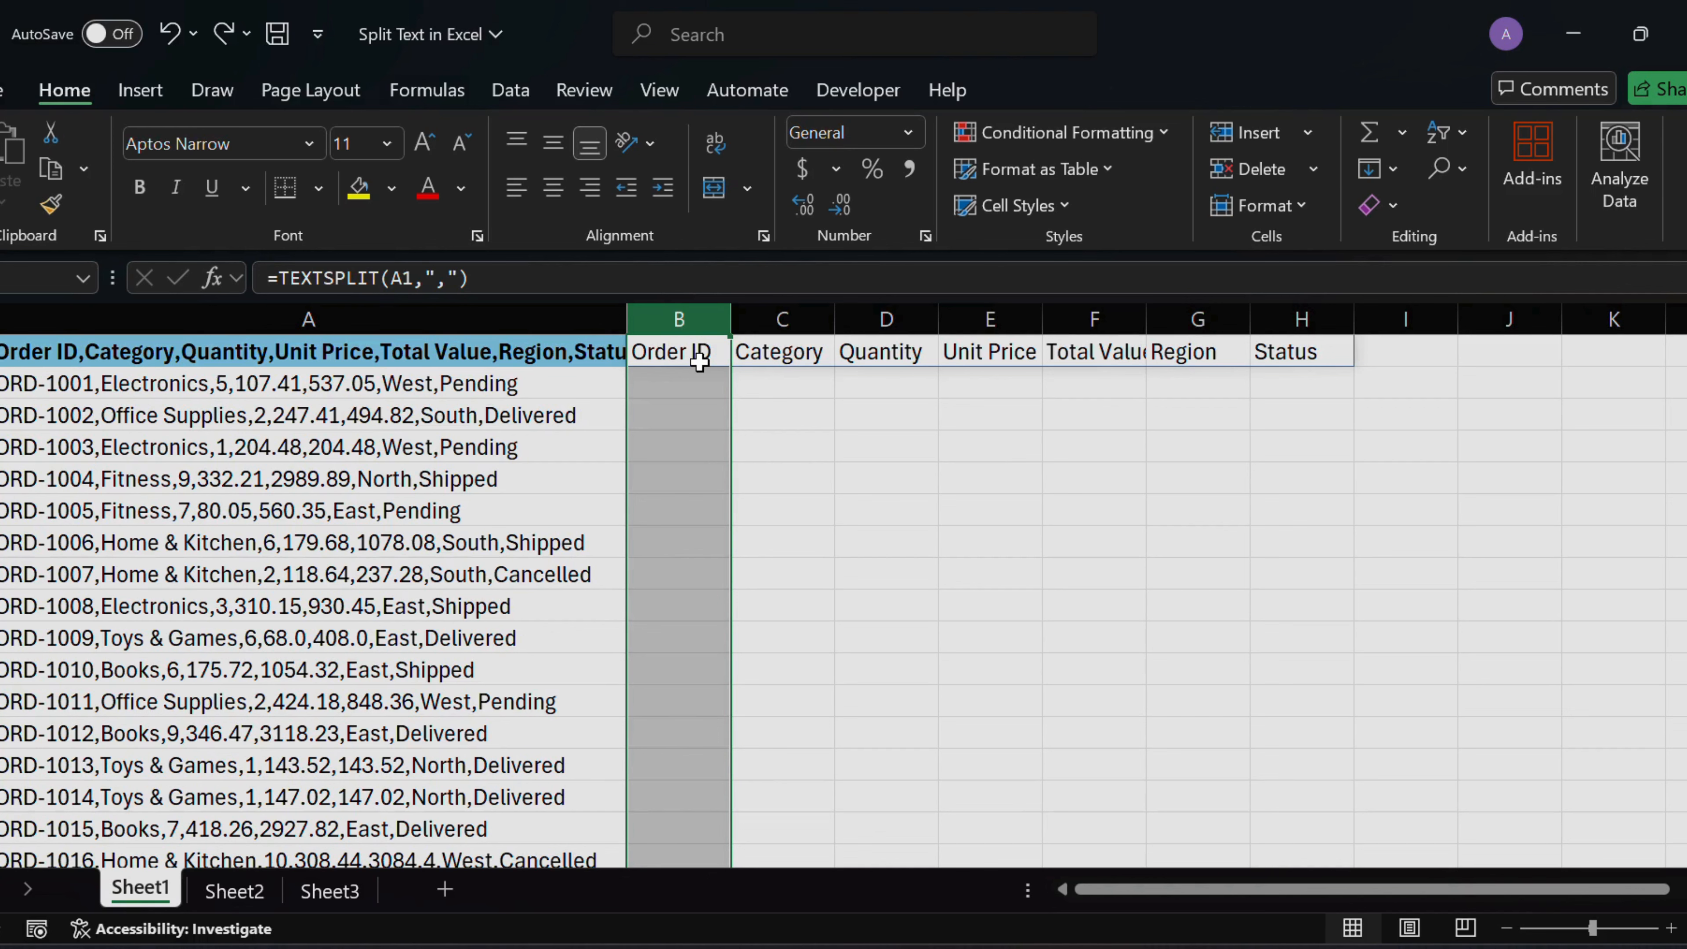
key(shift)
key(ctrl+d)
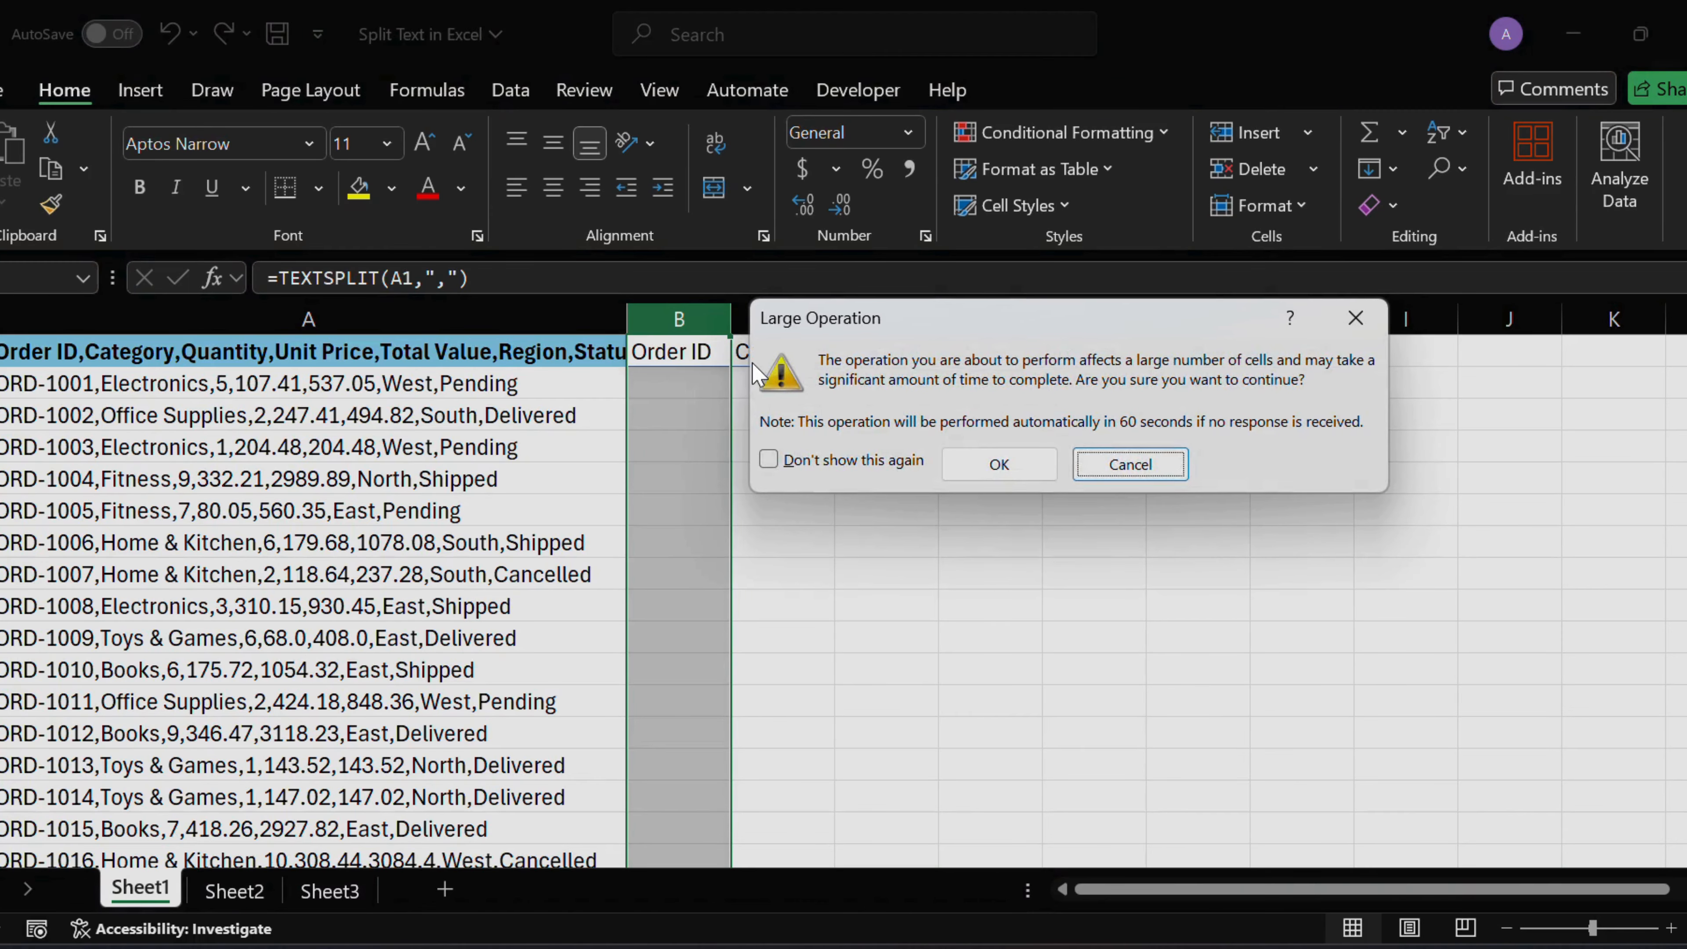
click(994, 453)
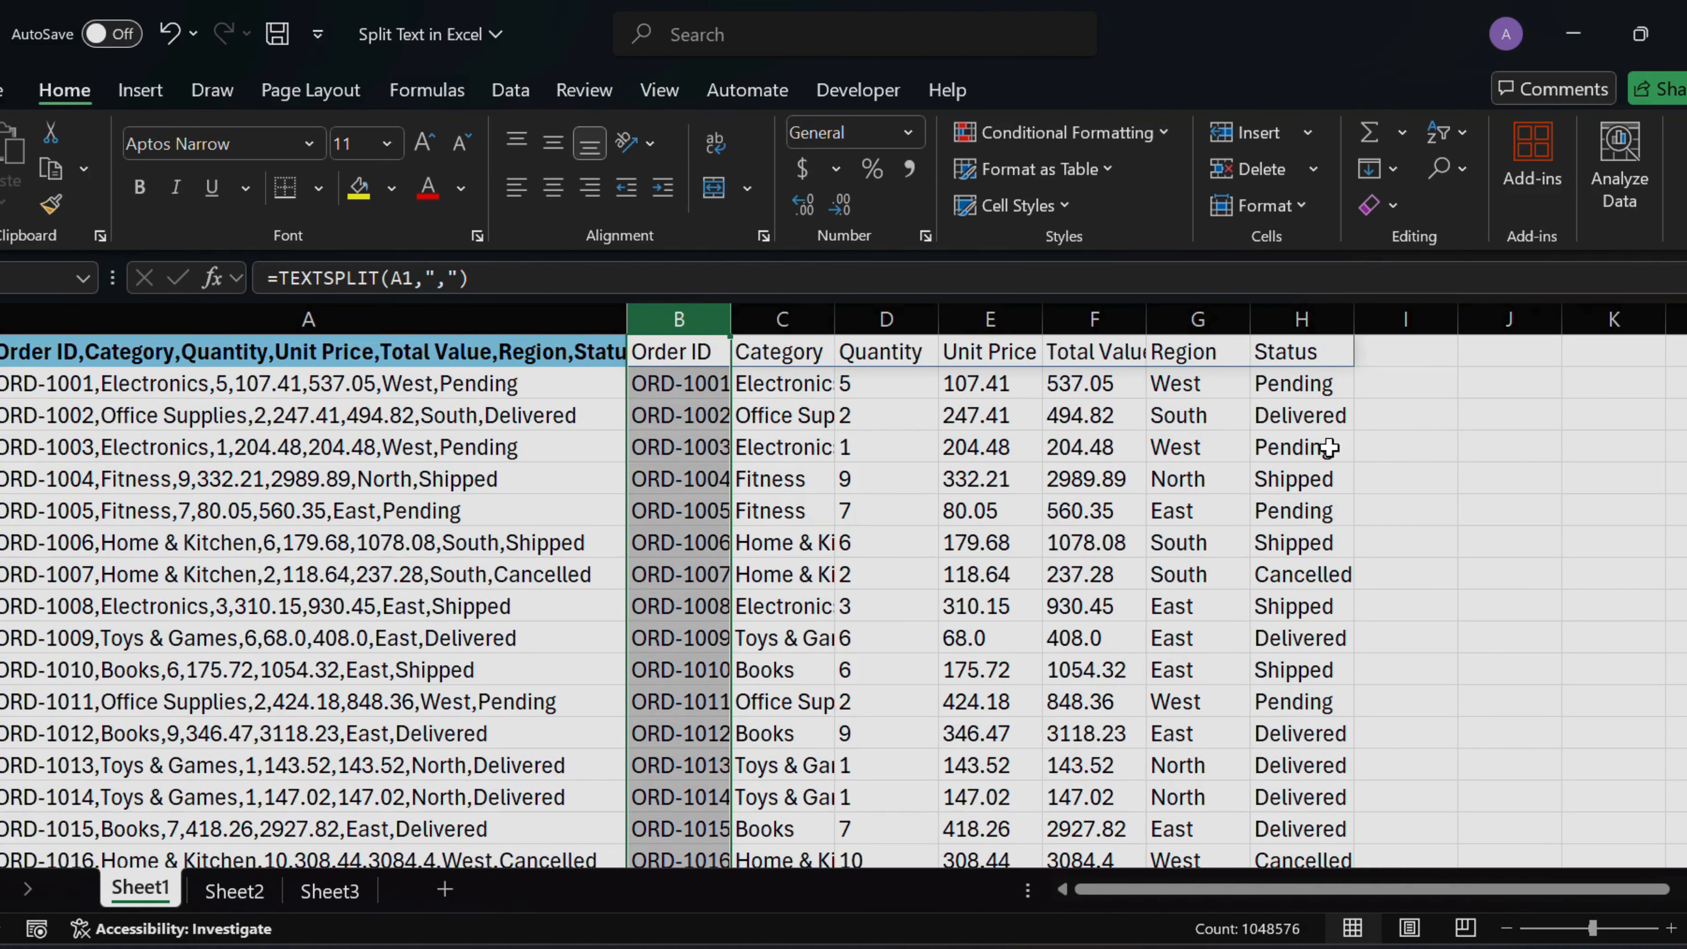
Step: Clear the surplus TEXTSPLIT formulas in column B from row 102 to the end of the sheet
scroll(842, 453, down, 20)
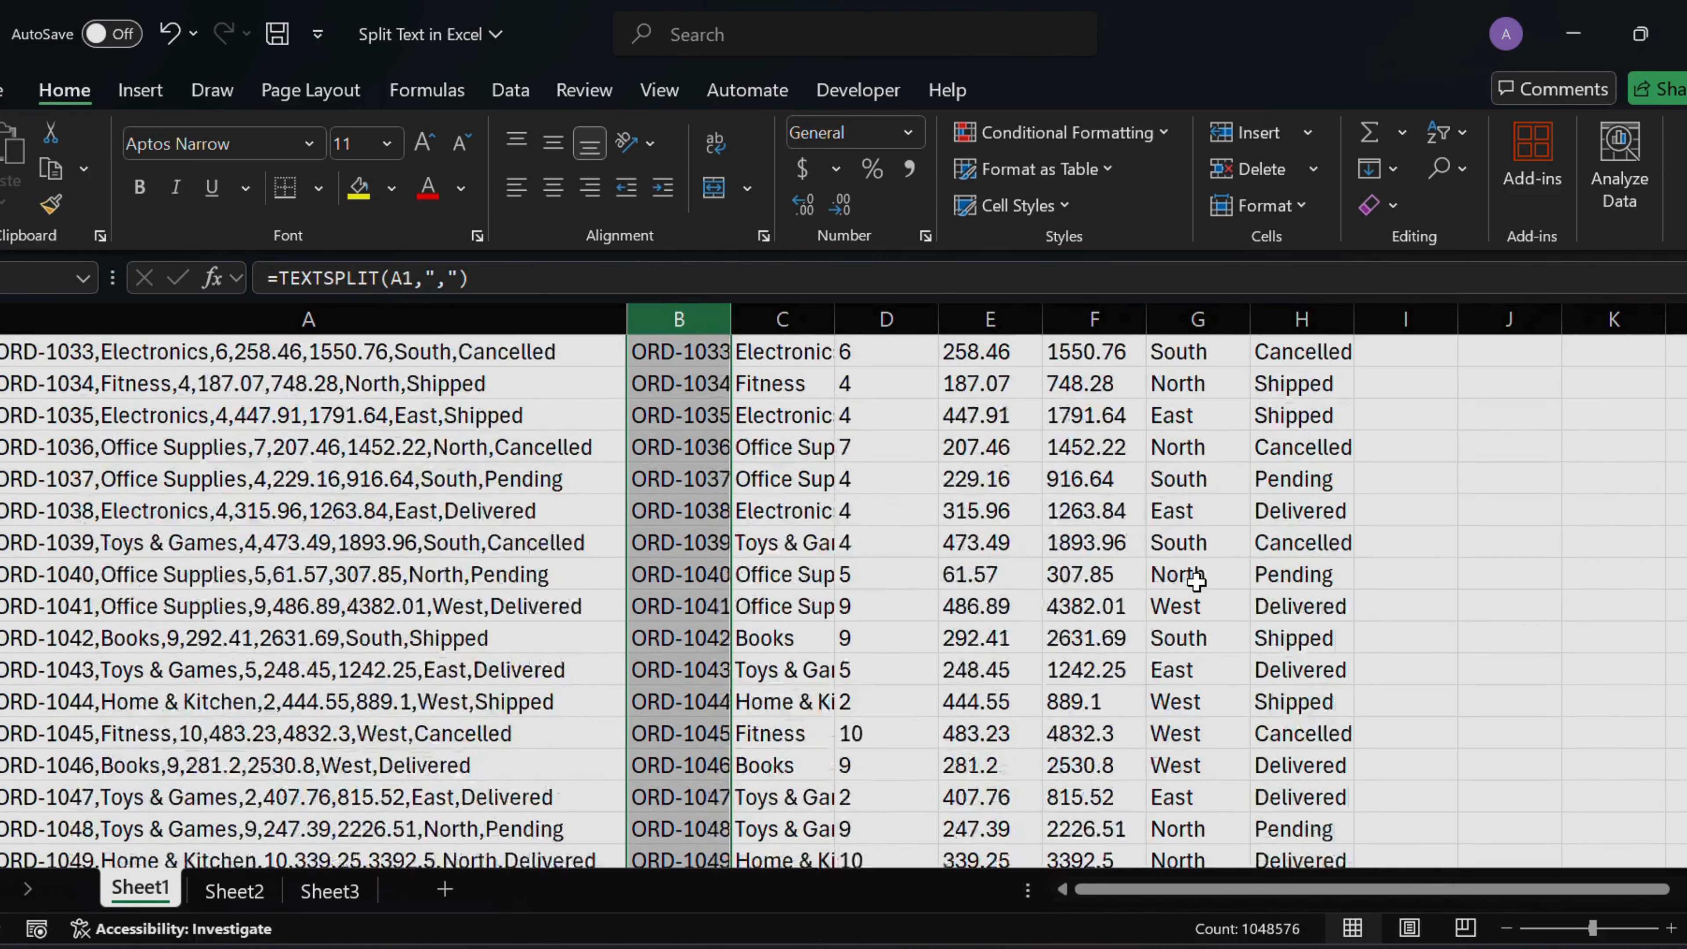
scroll(876, 571, down, 7)
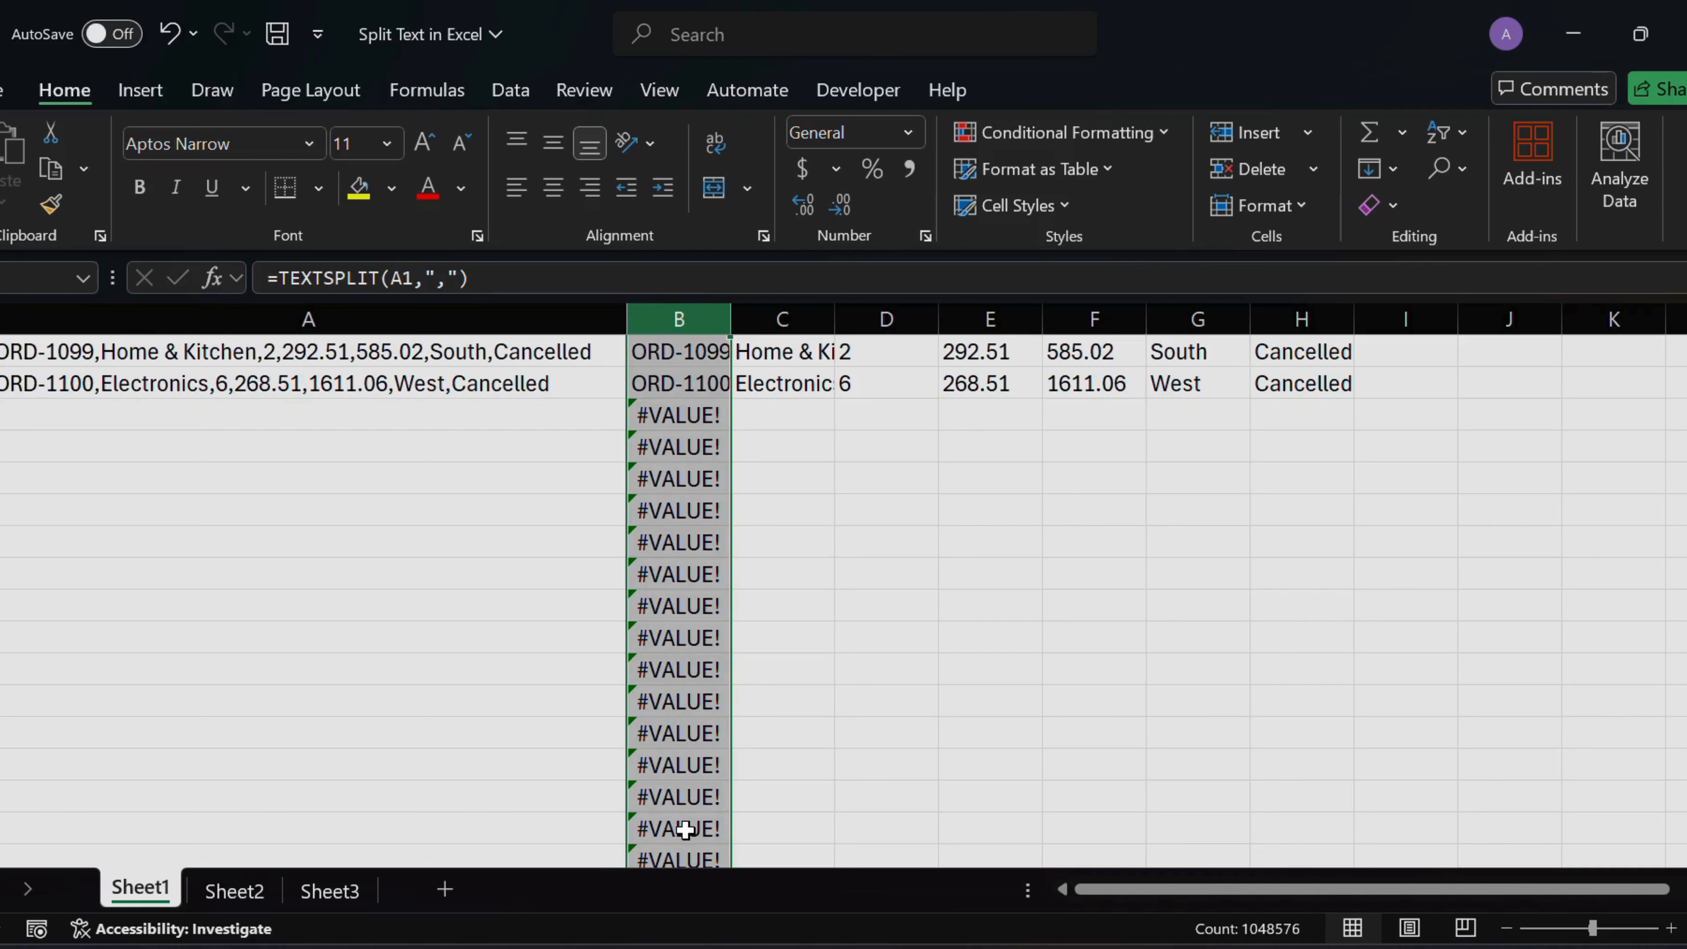
click(681, 416)
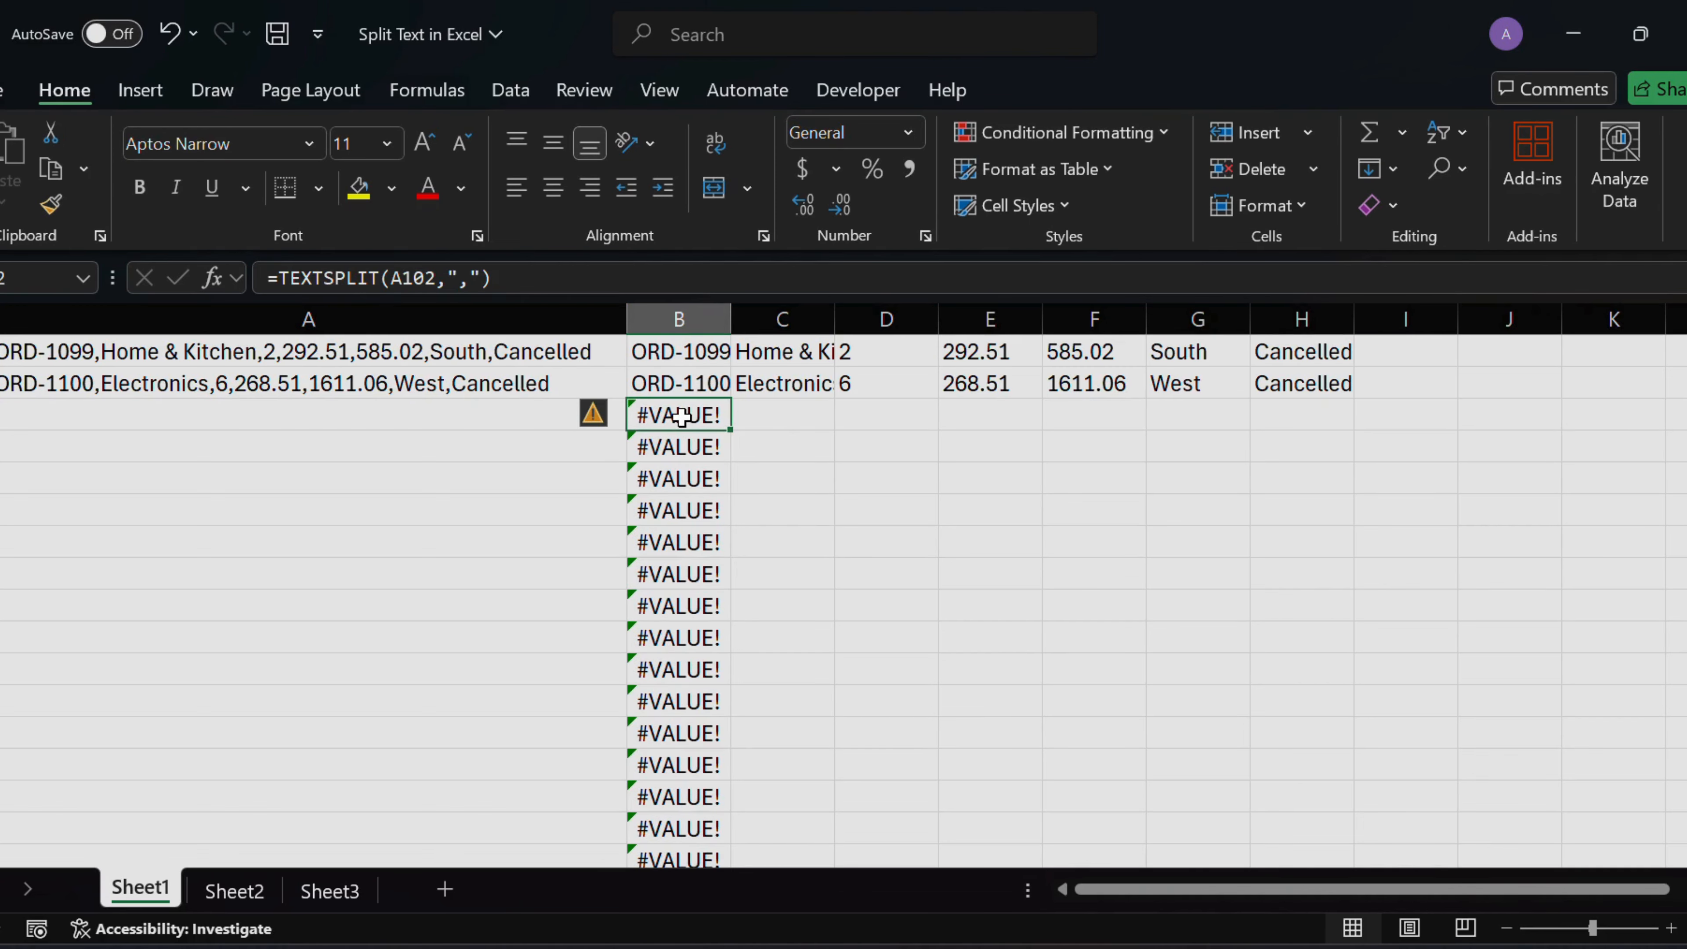
key(ctrl+shift+Down)
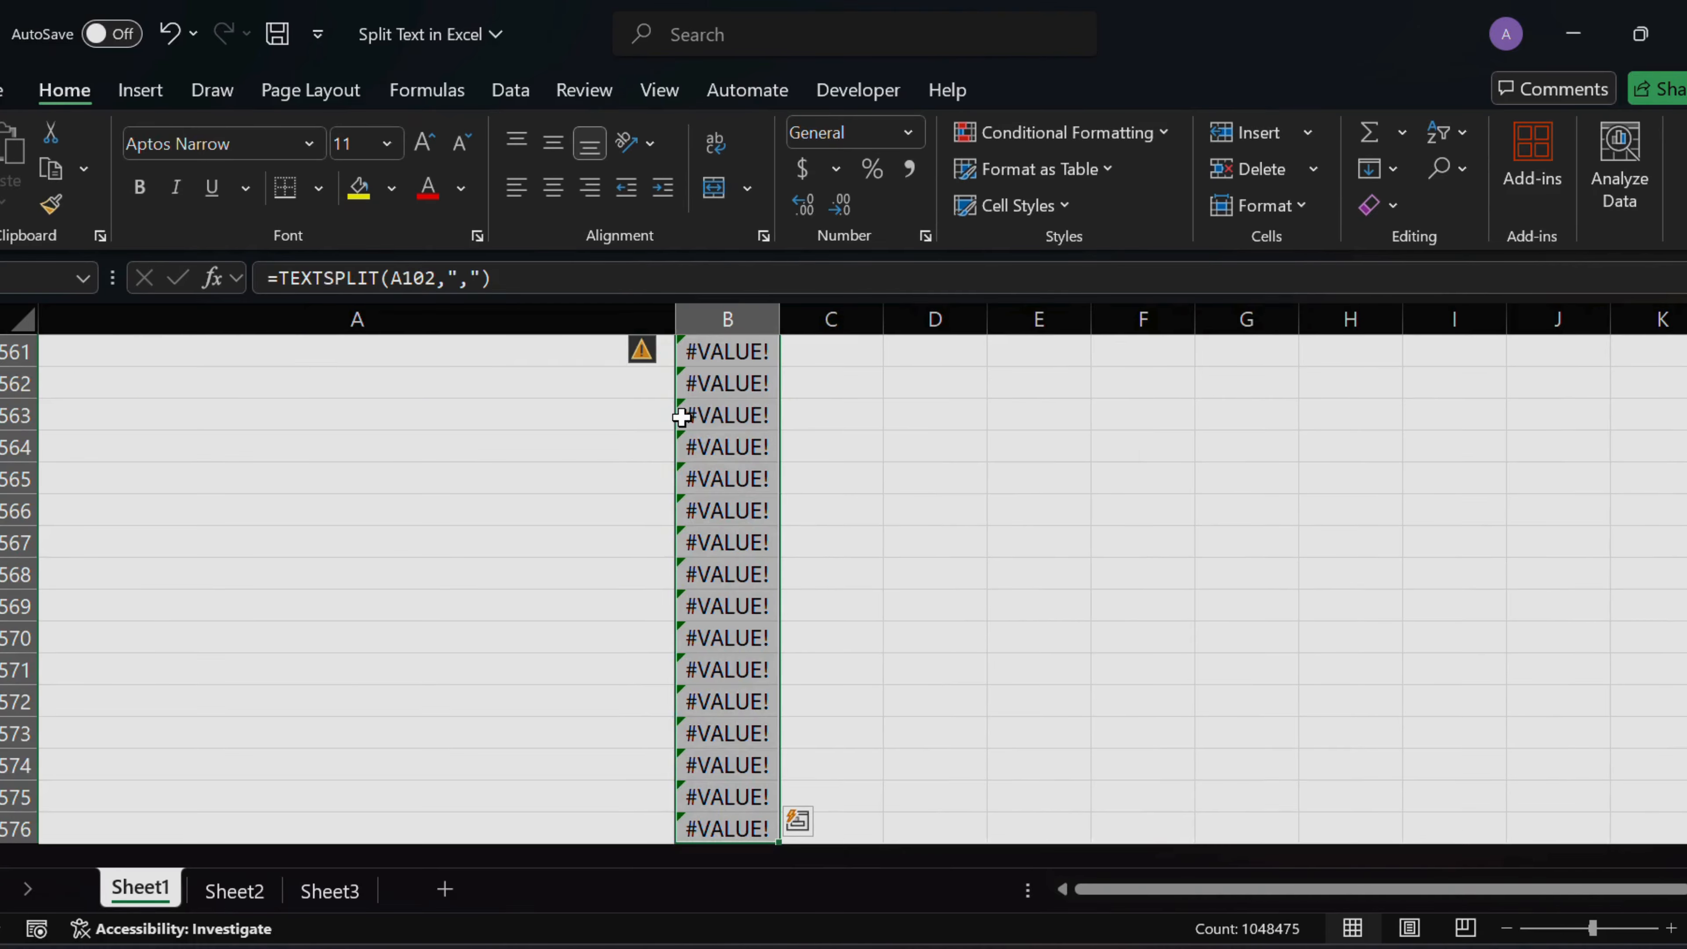
key(Delete)
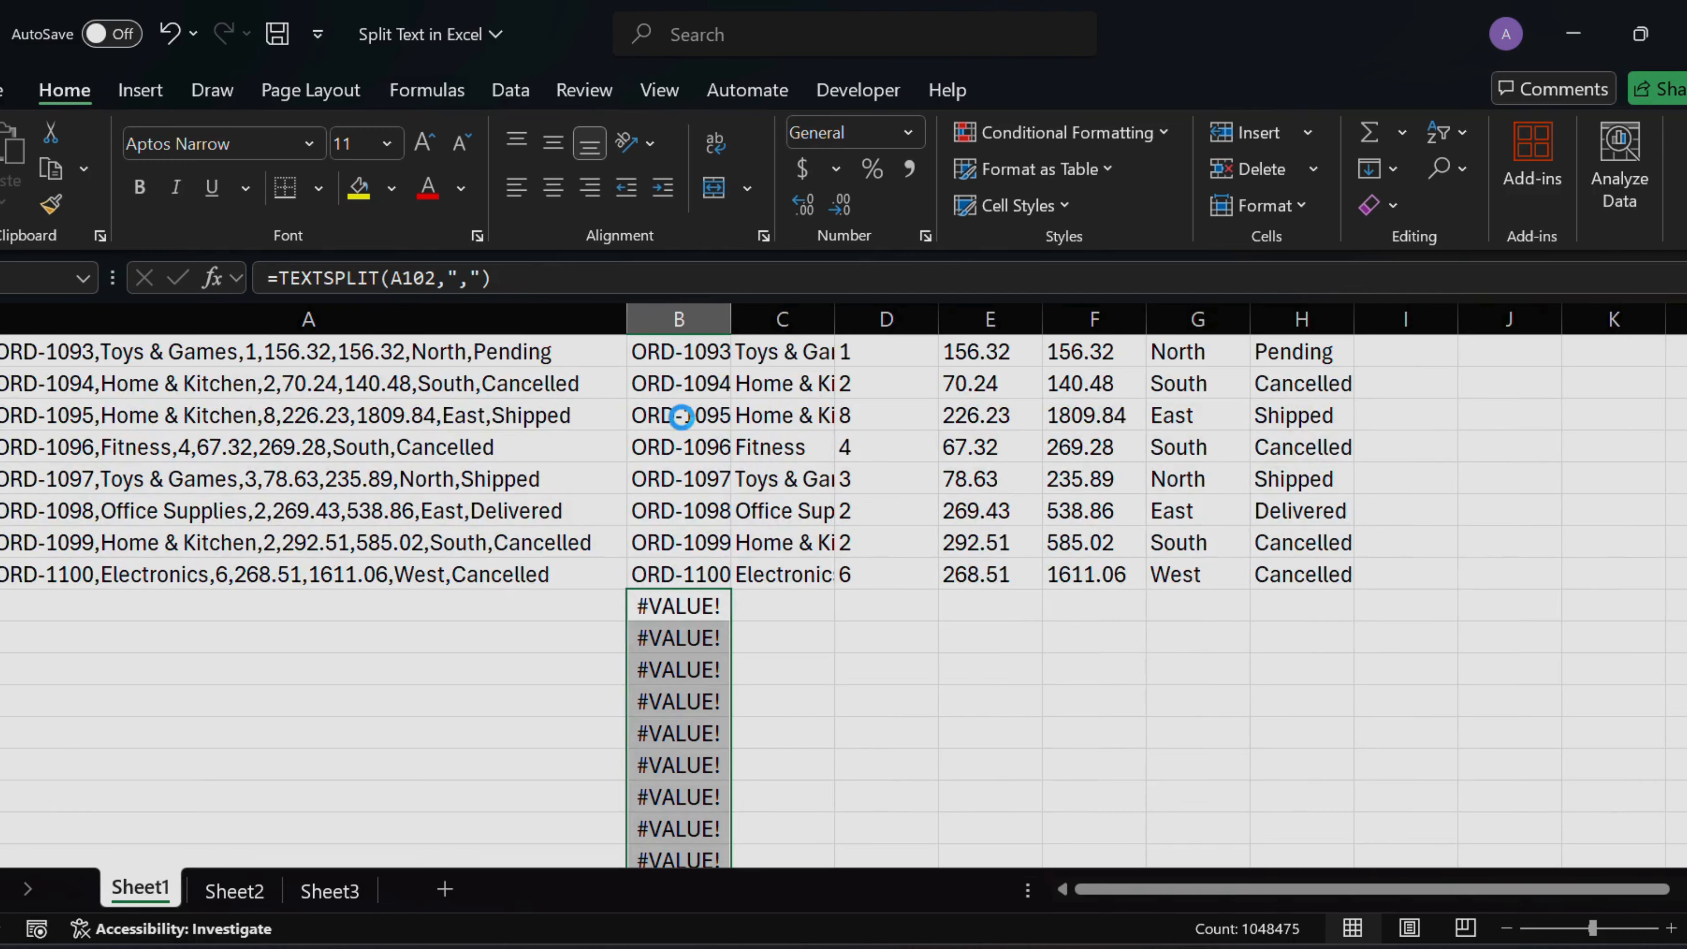
scroll(1291, 694, up, 20)
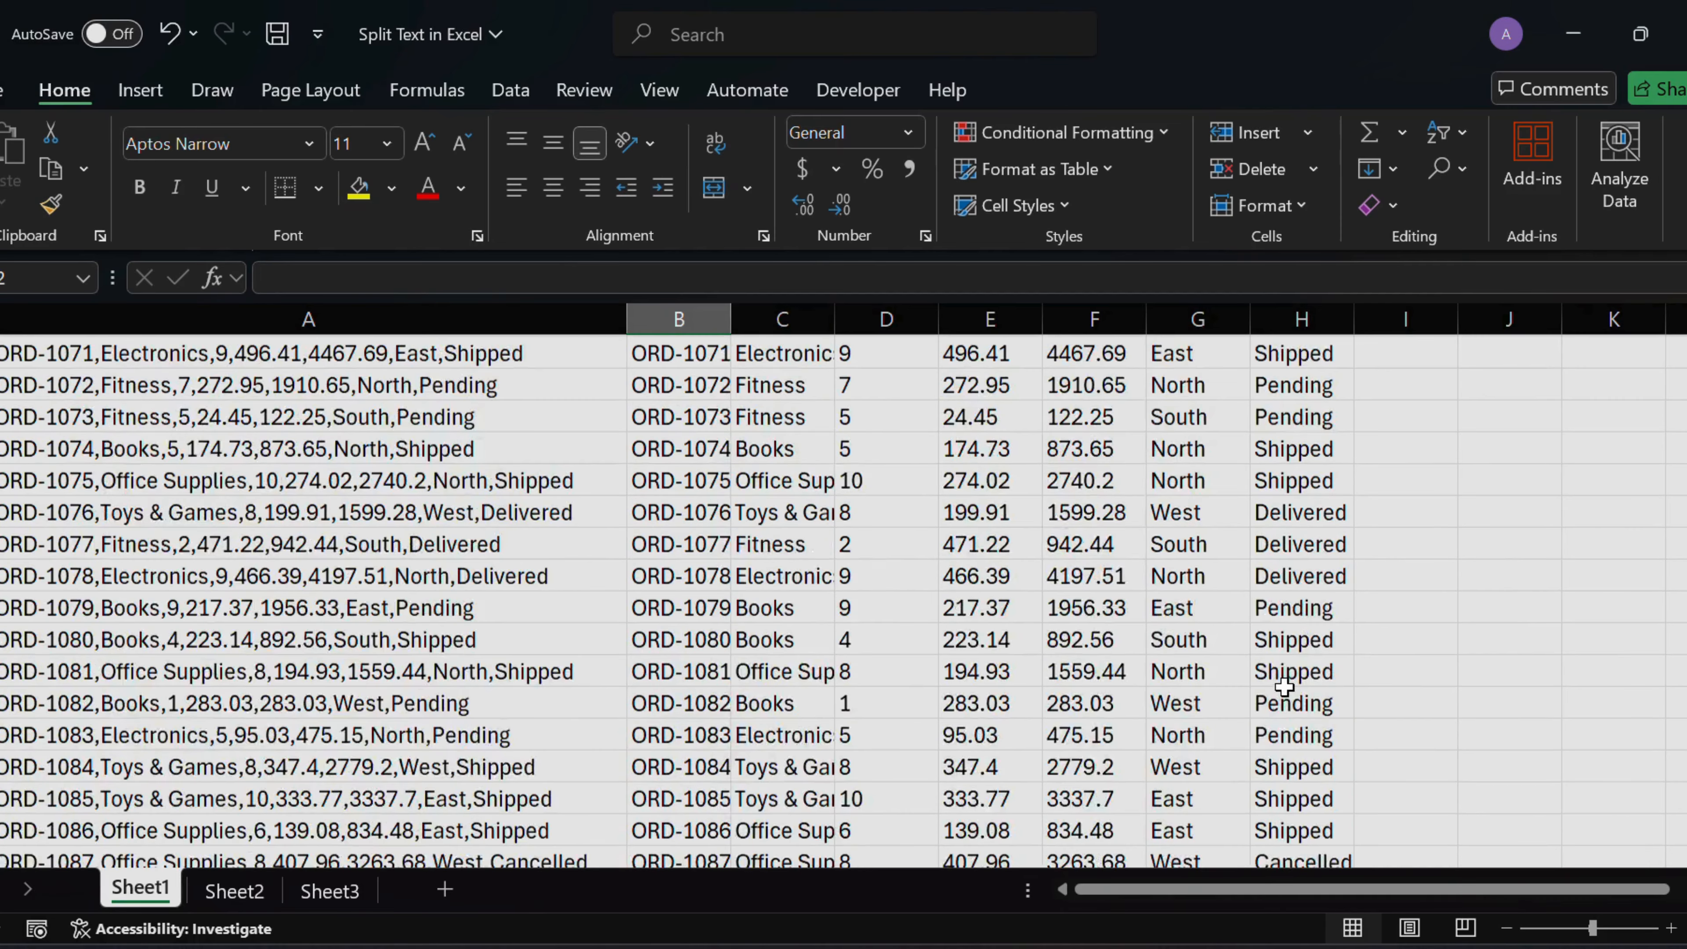
scroll(1288, 691, up, 10)
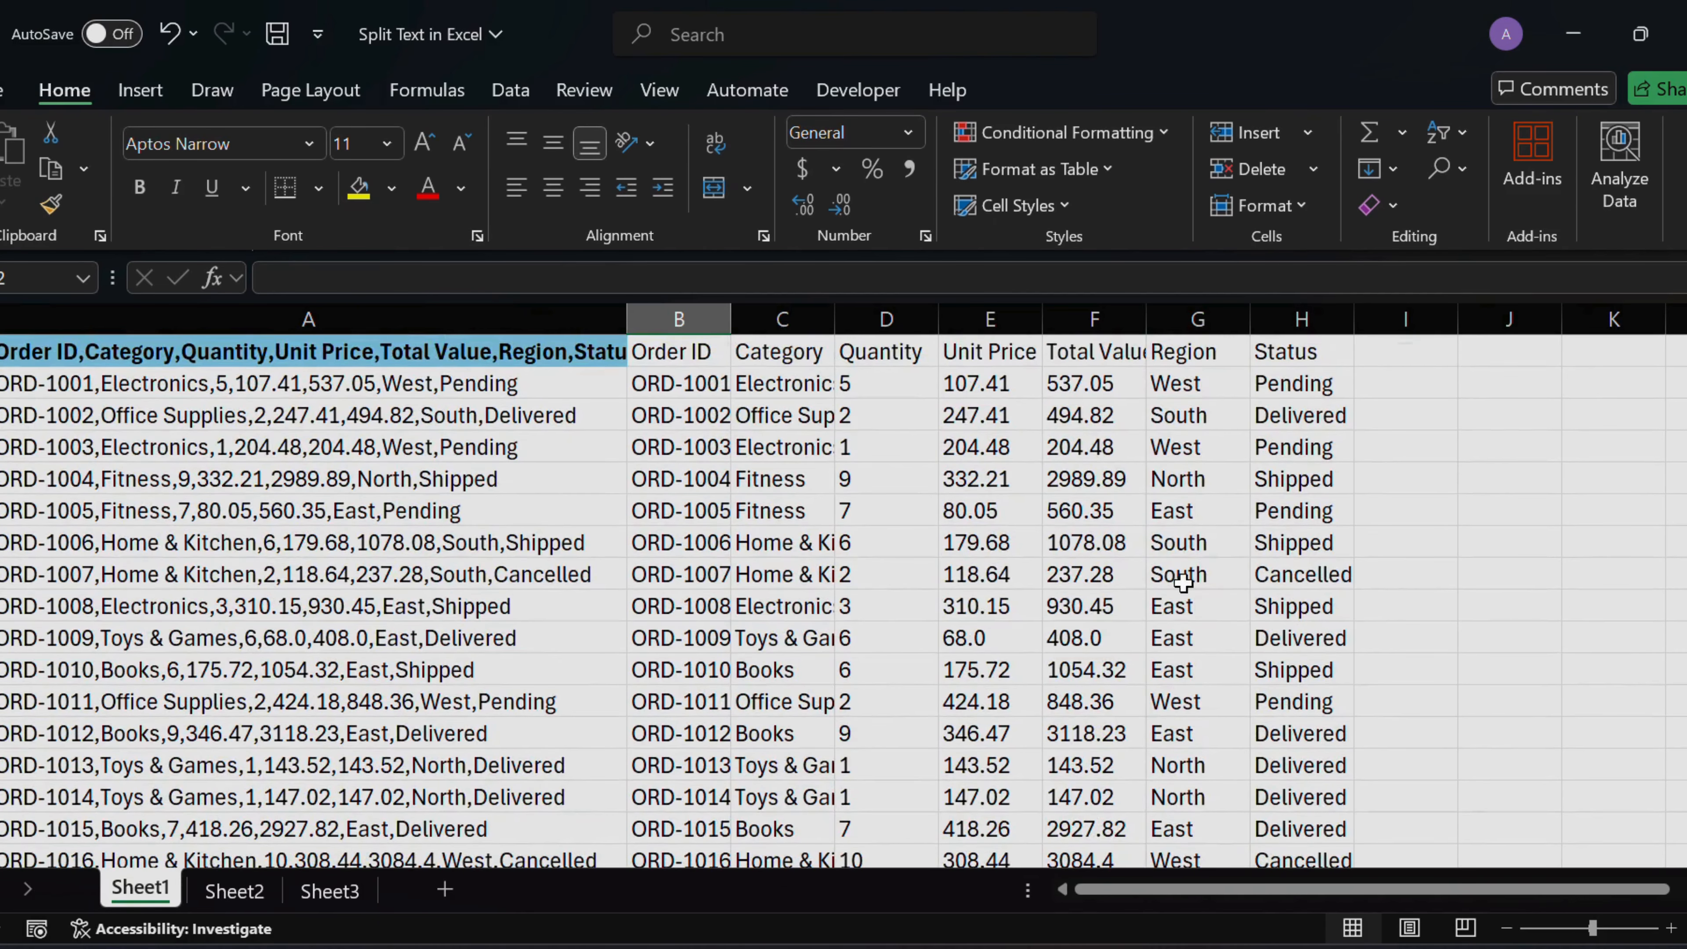
Step: Clear all split results from columns B through H
click(691, 542)
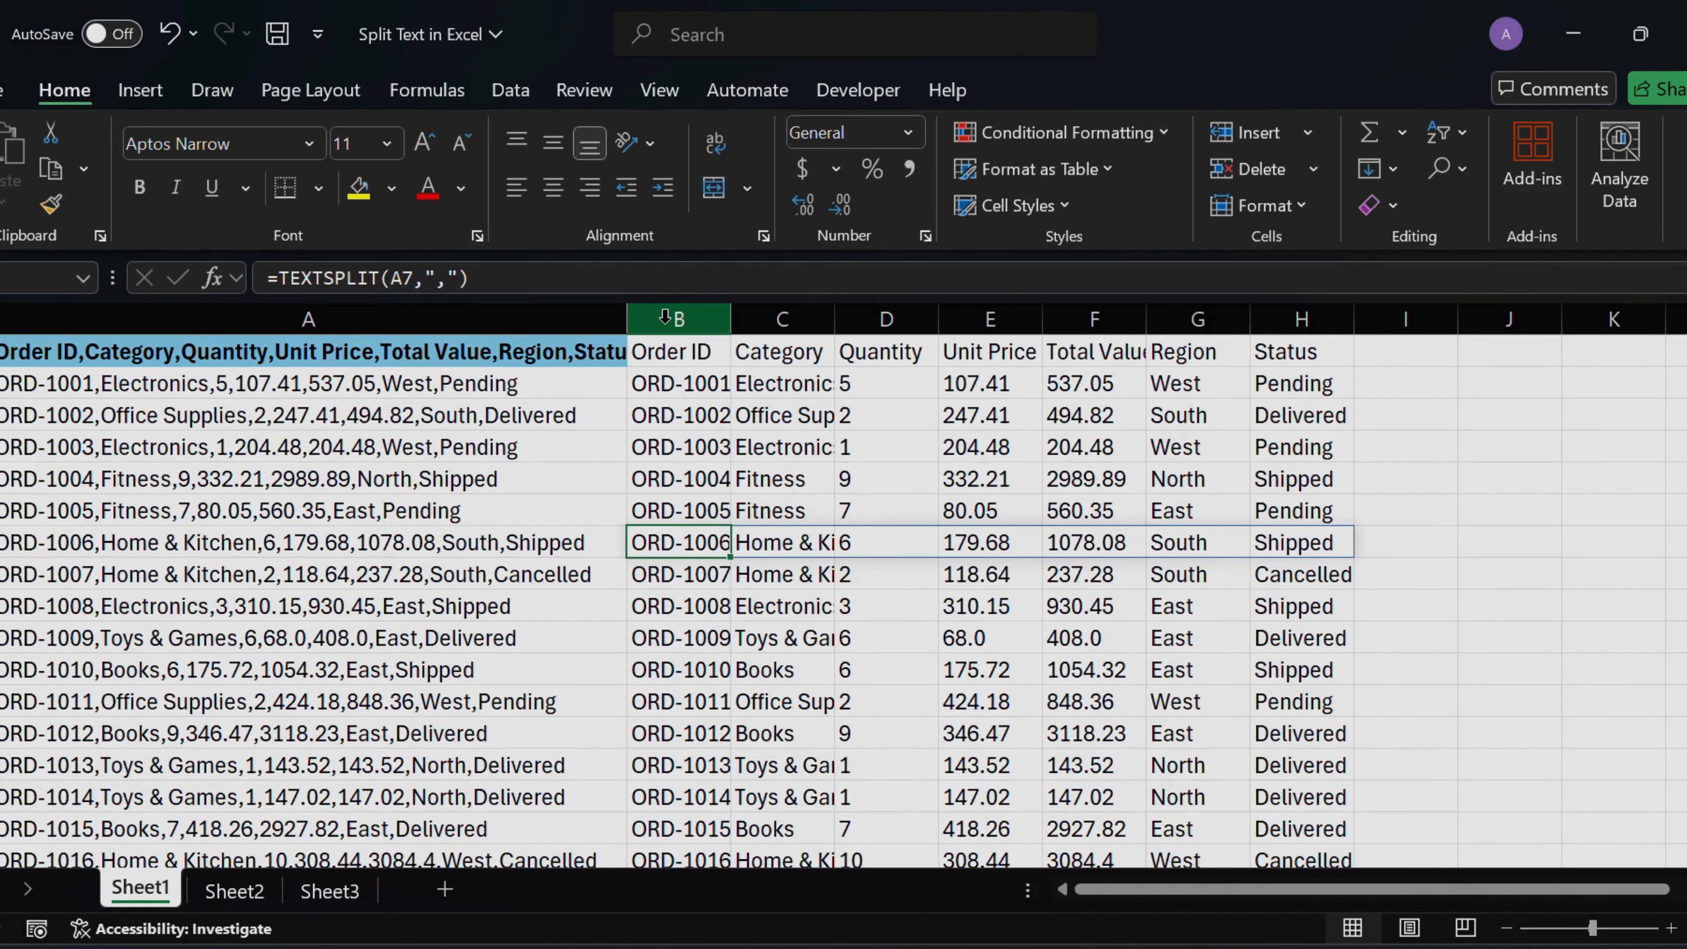
drag(679, 318, 1317, 366)
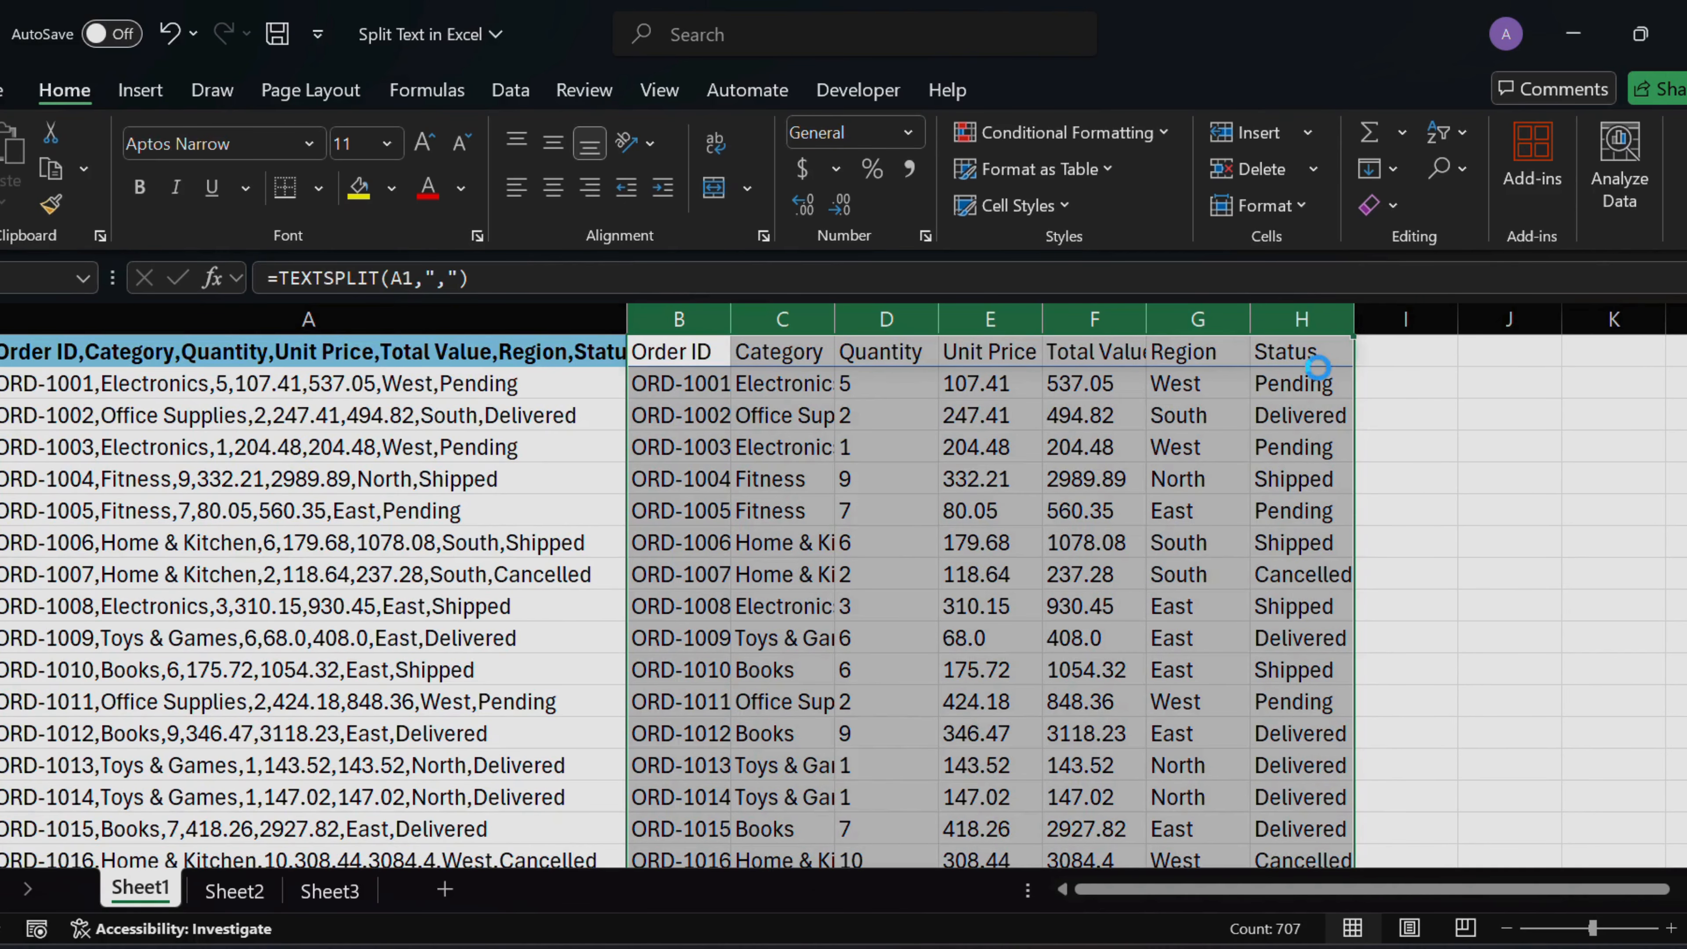
key(Delete)
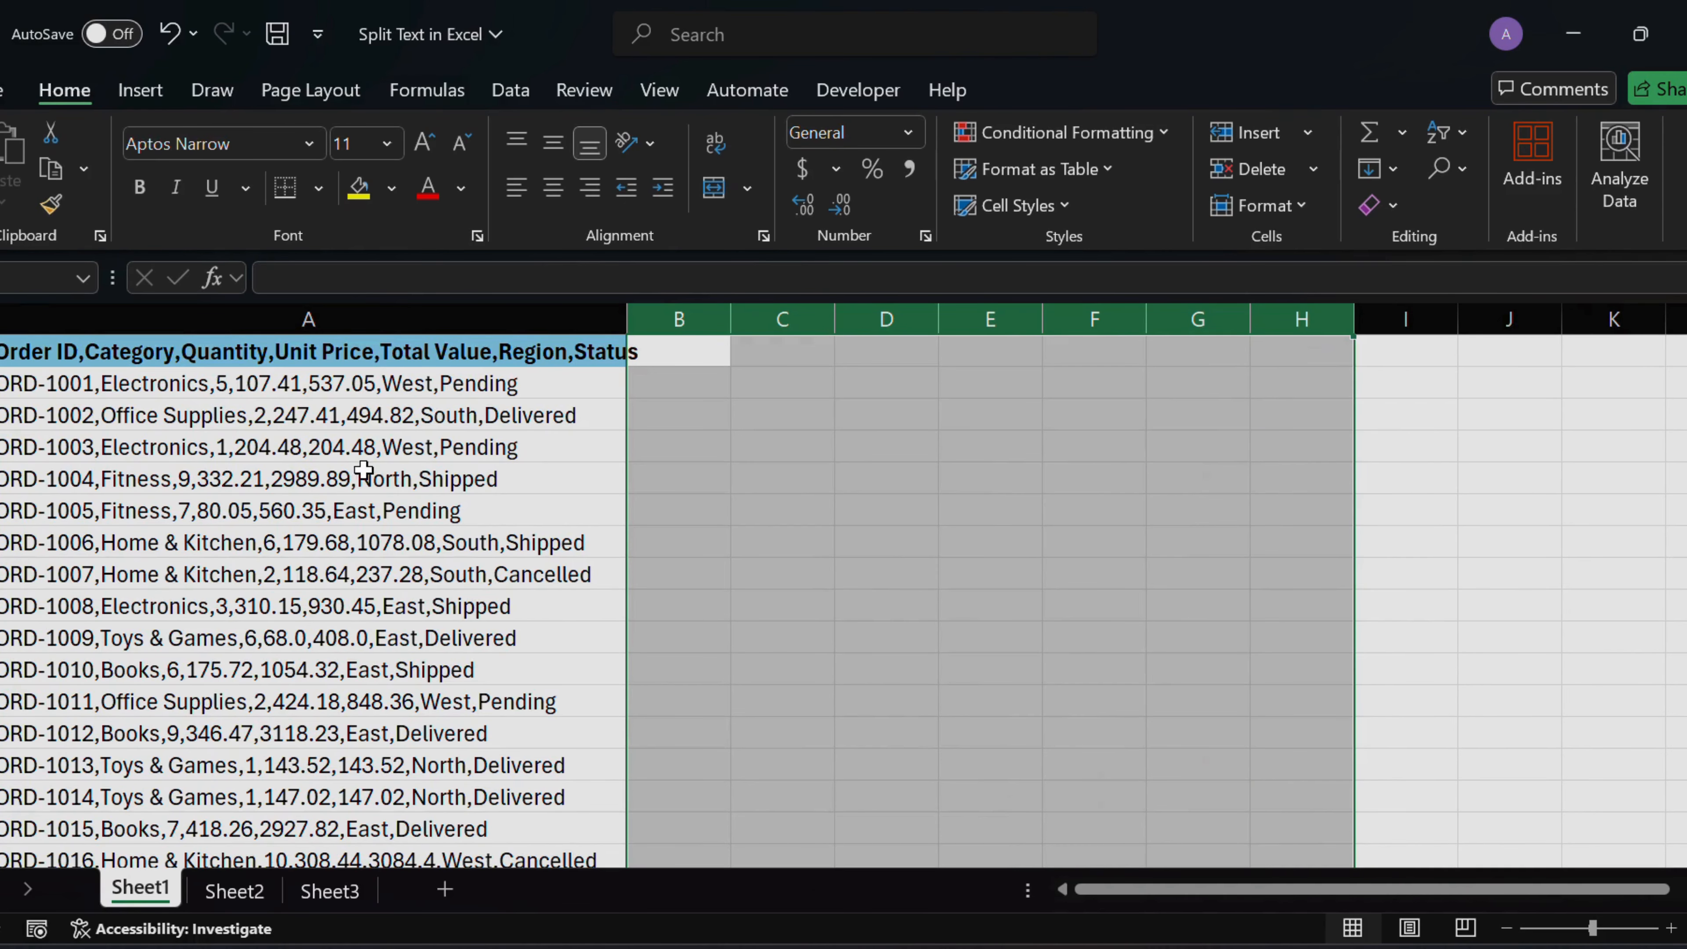
Step: Examine how the text is delimited on Sheet3 and Sheet2, and return to Sheet1
click(290, 357)
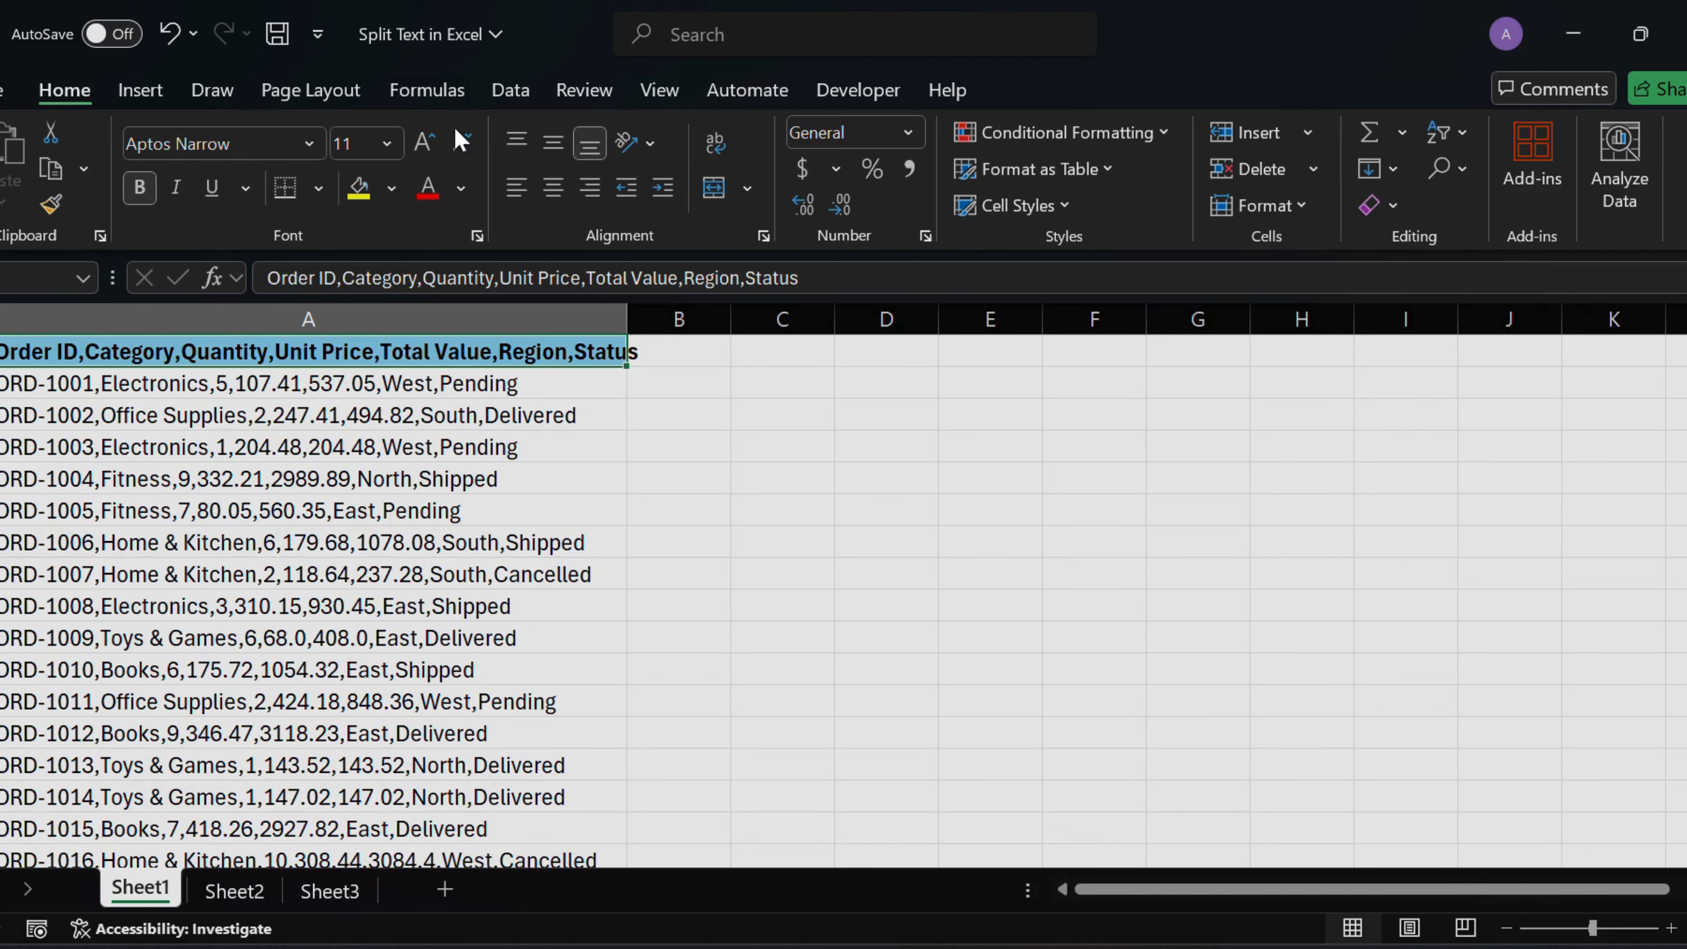
click(510, 91)
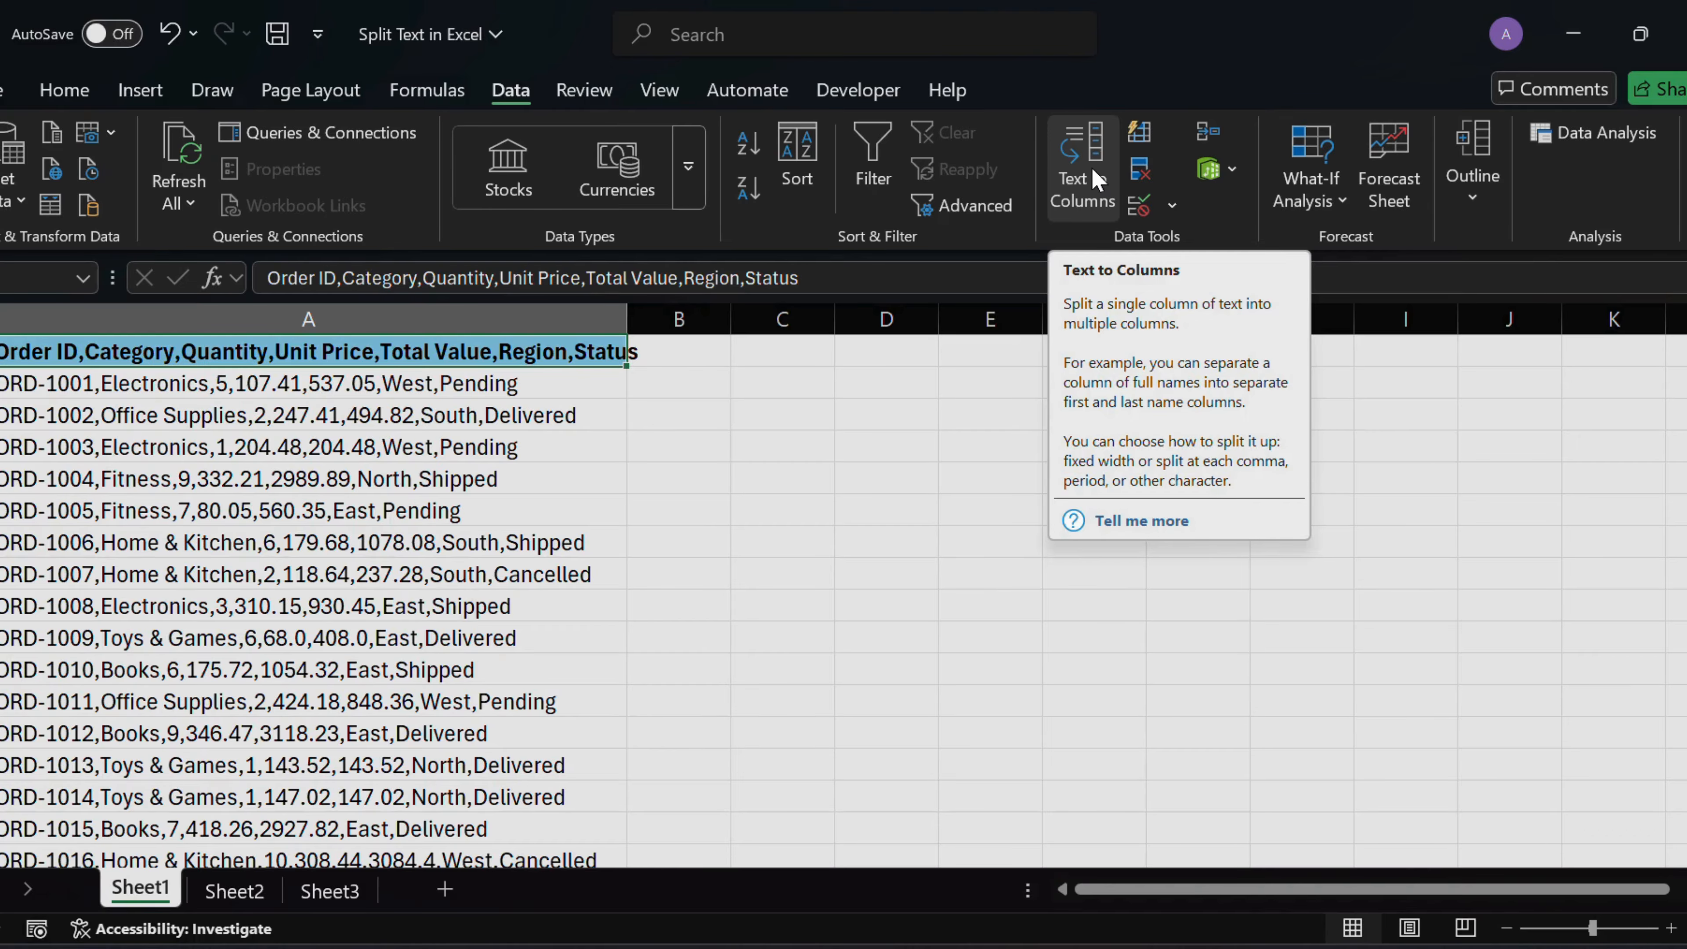
click(318, 893)
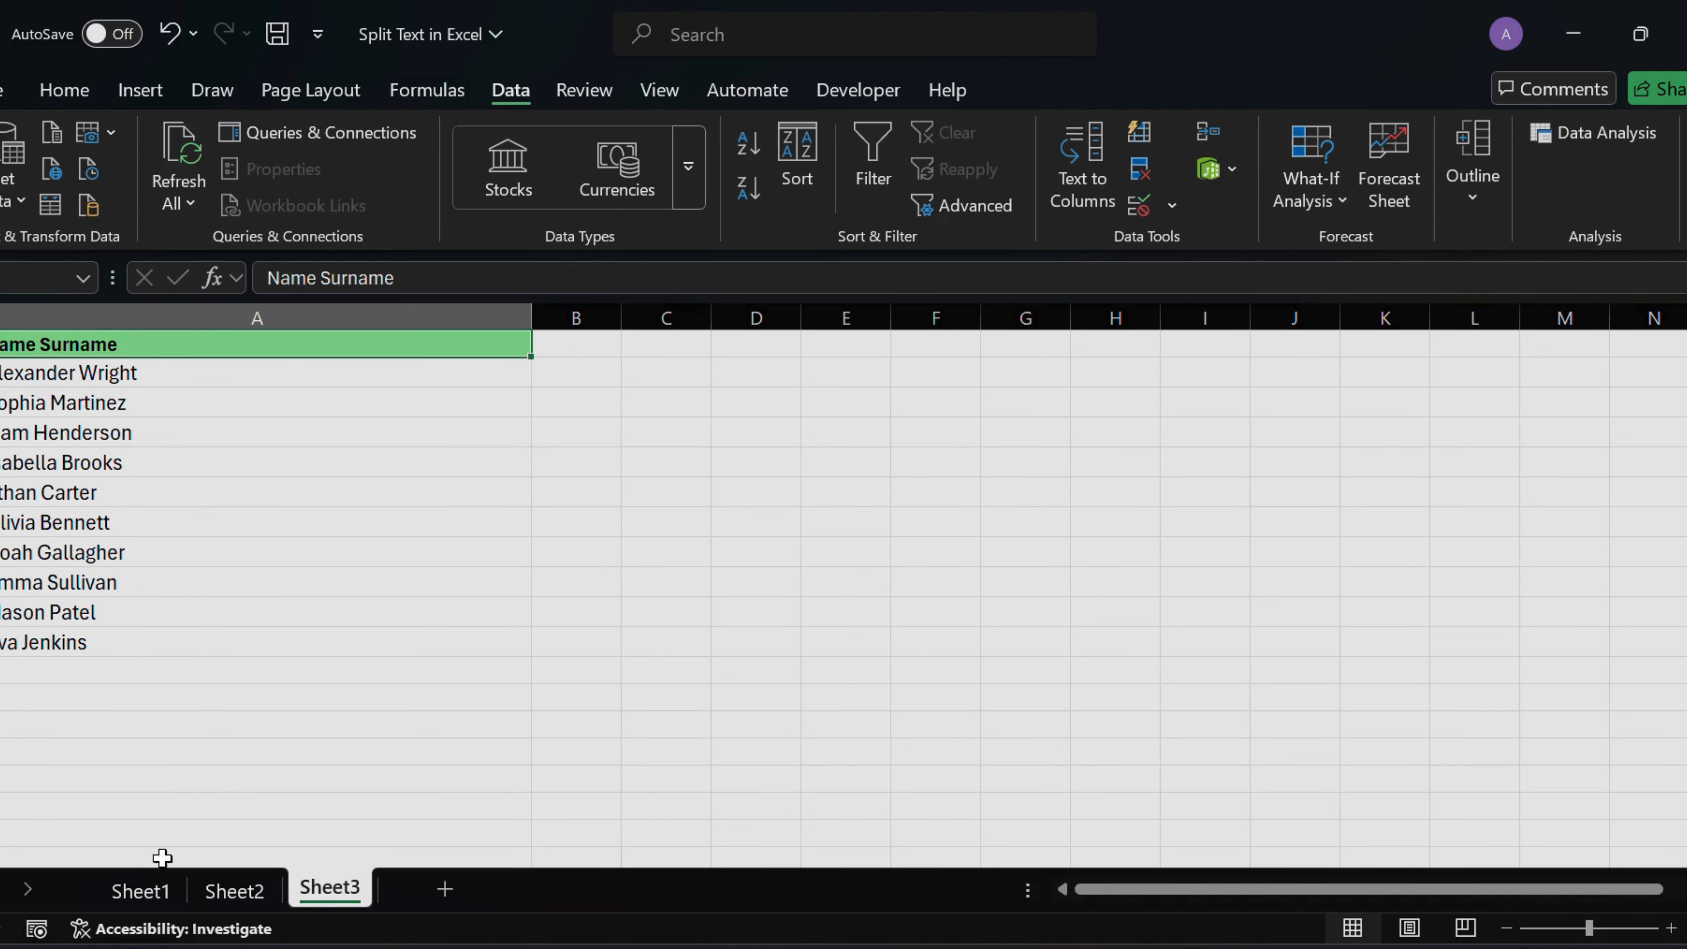
click(229, 894)
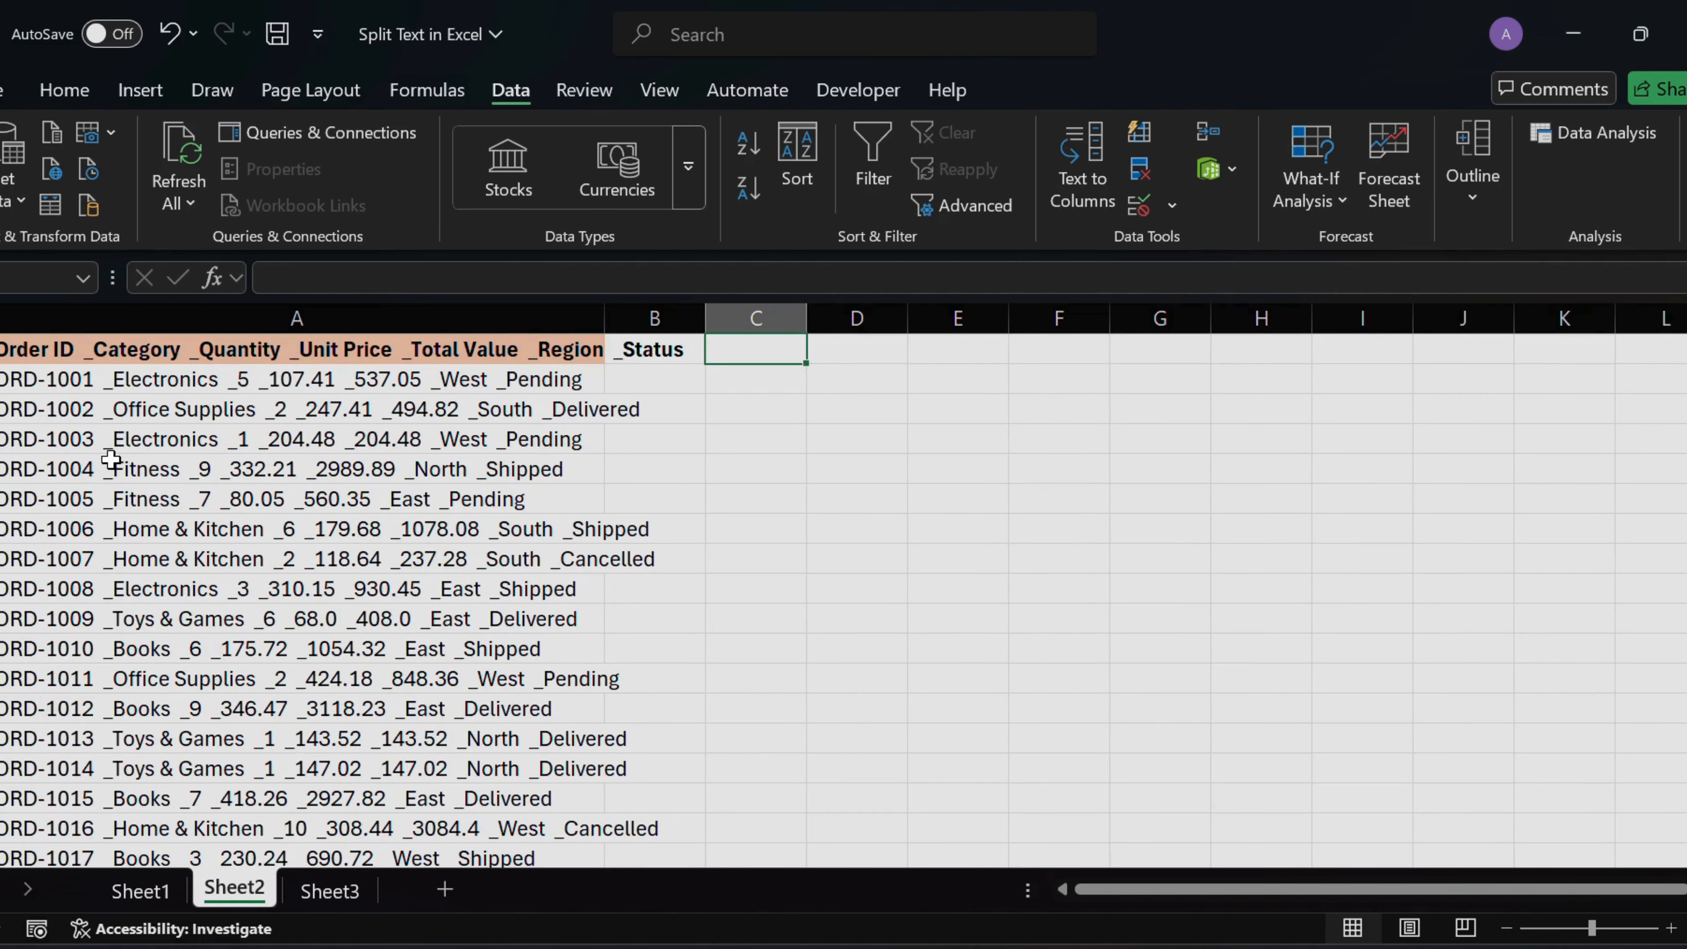
click(155, 890)
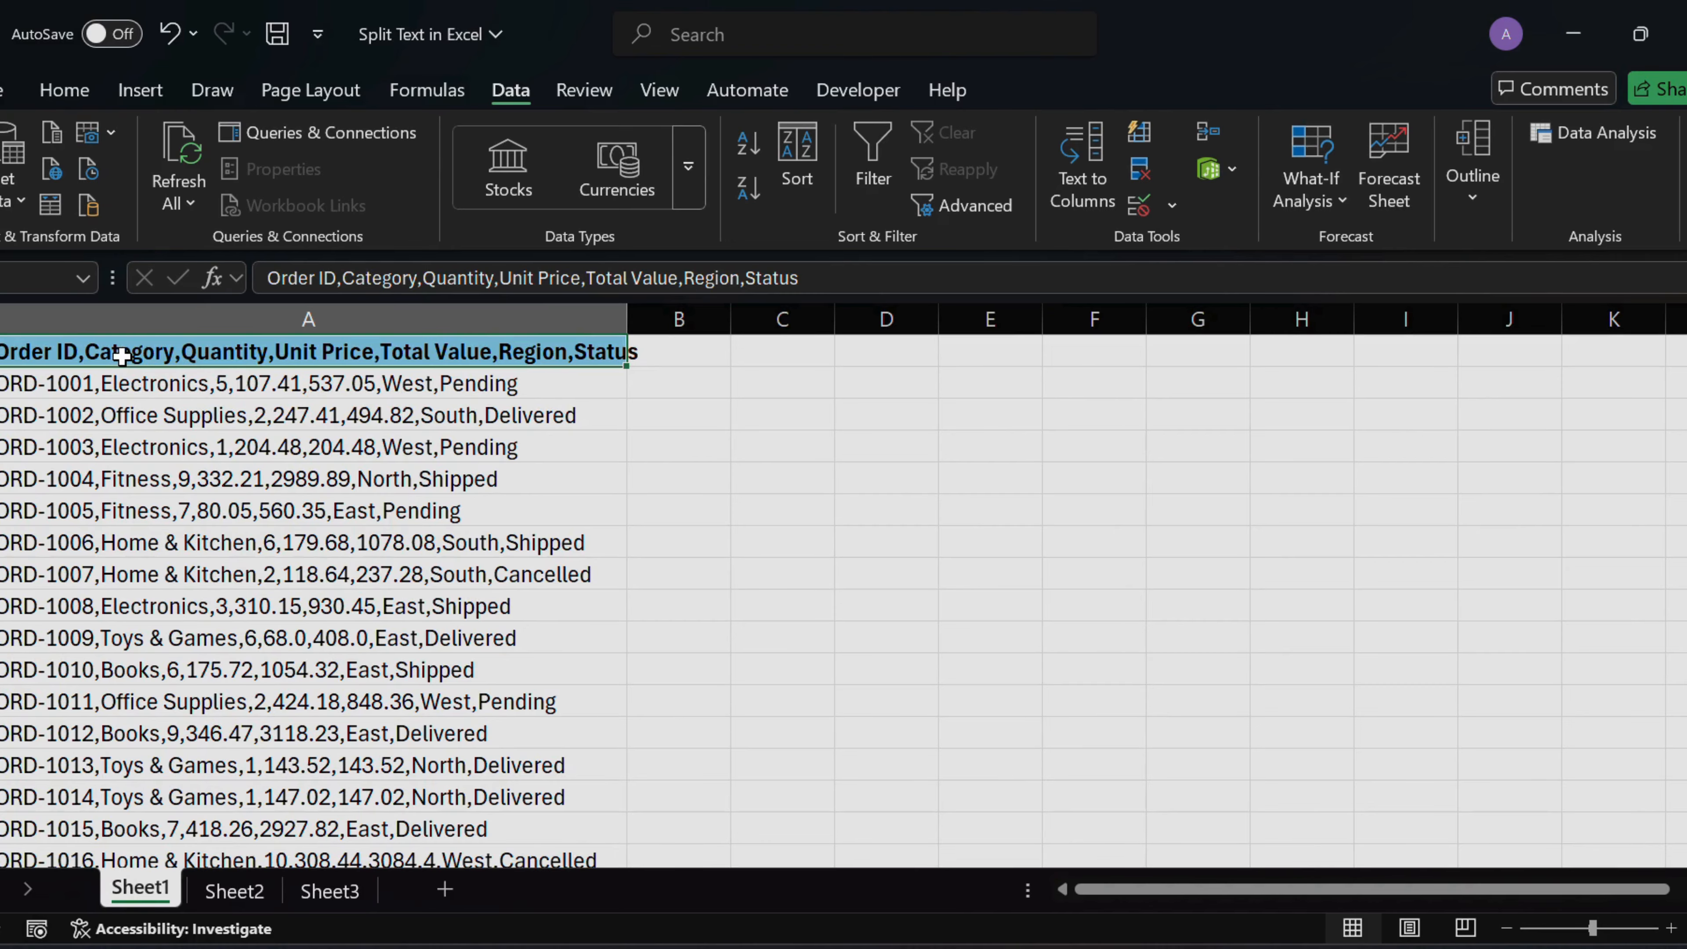
Step: Start Text to Columns on all the order data in Sheet1's column A, as delimited data with comma added as a delimiter
key(ctrl+shift+Down)
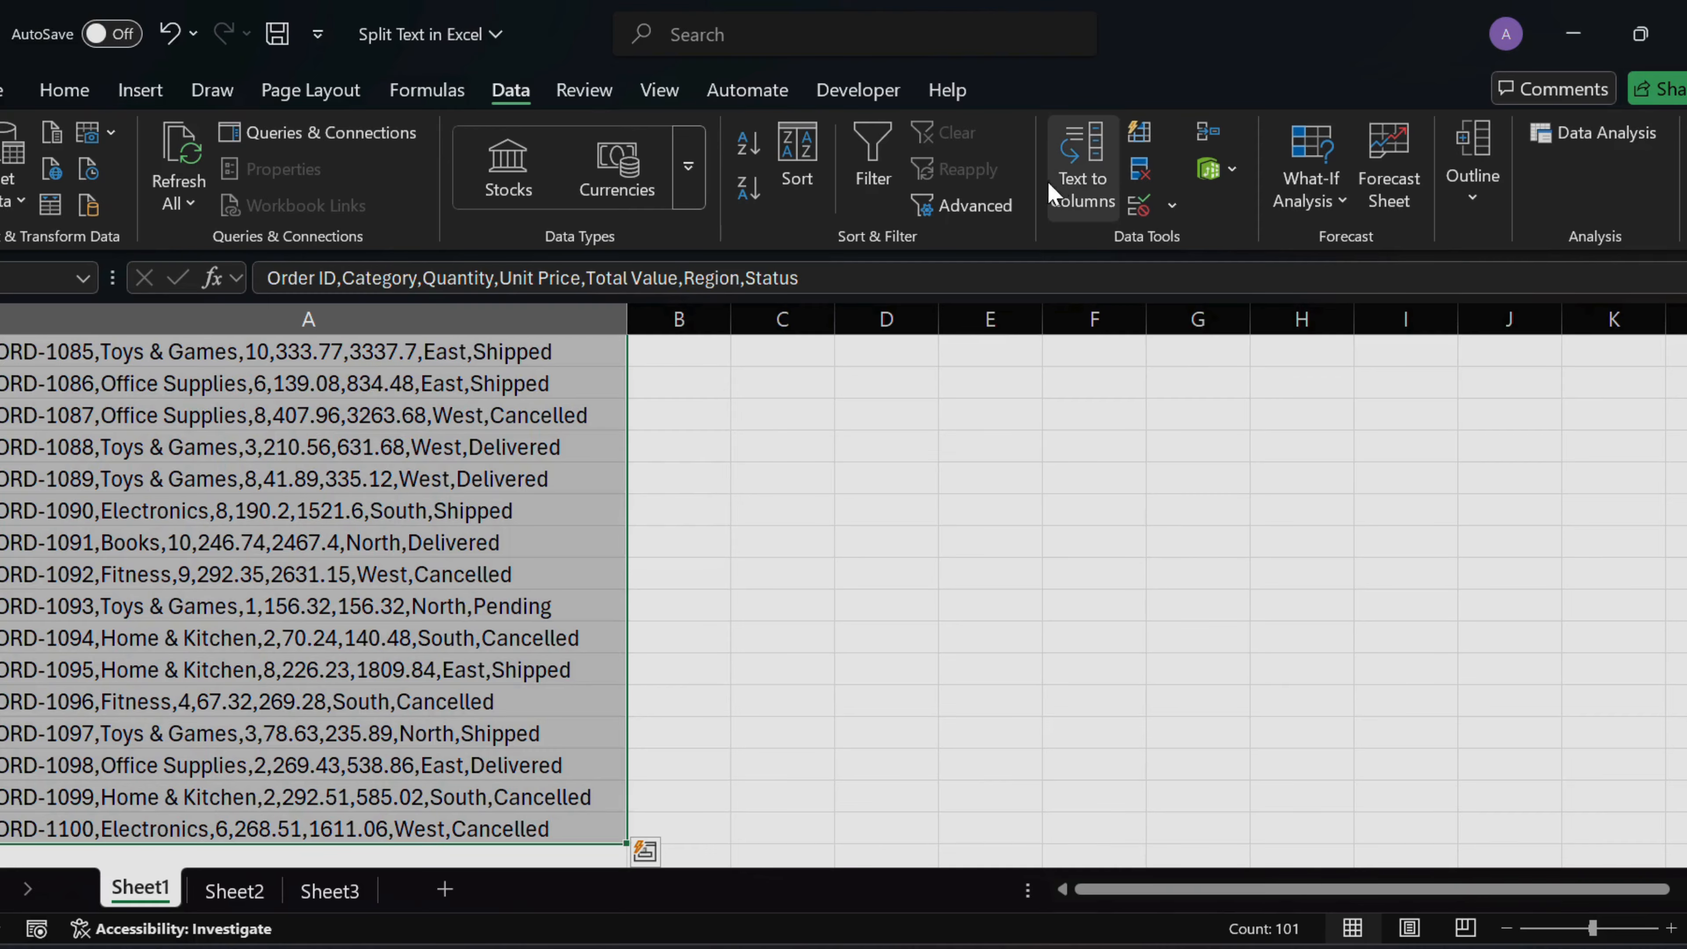
click(1086, 177)
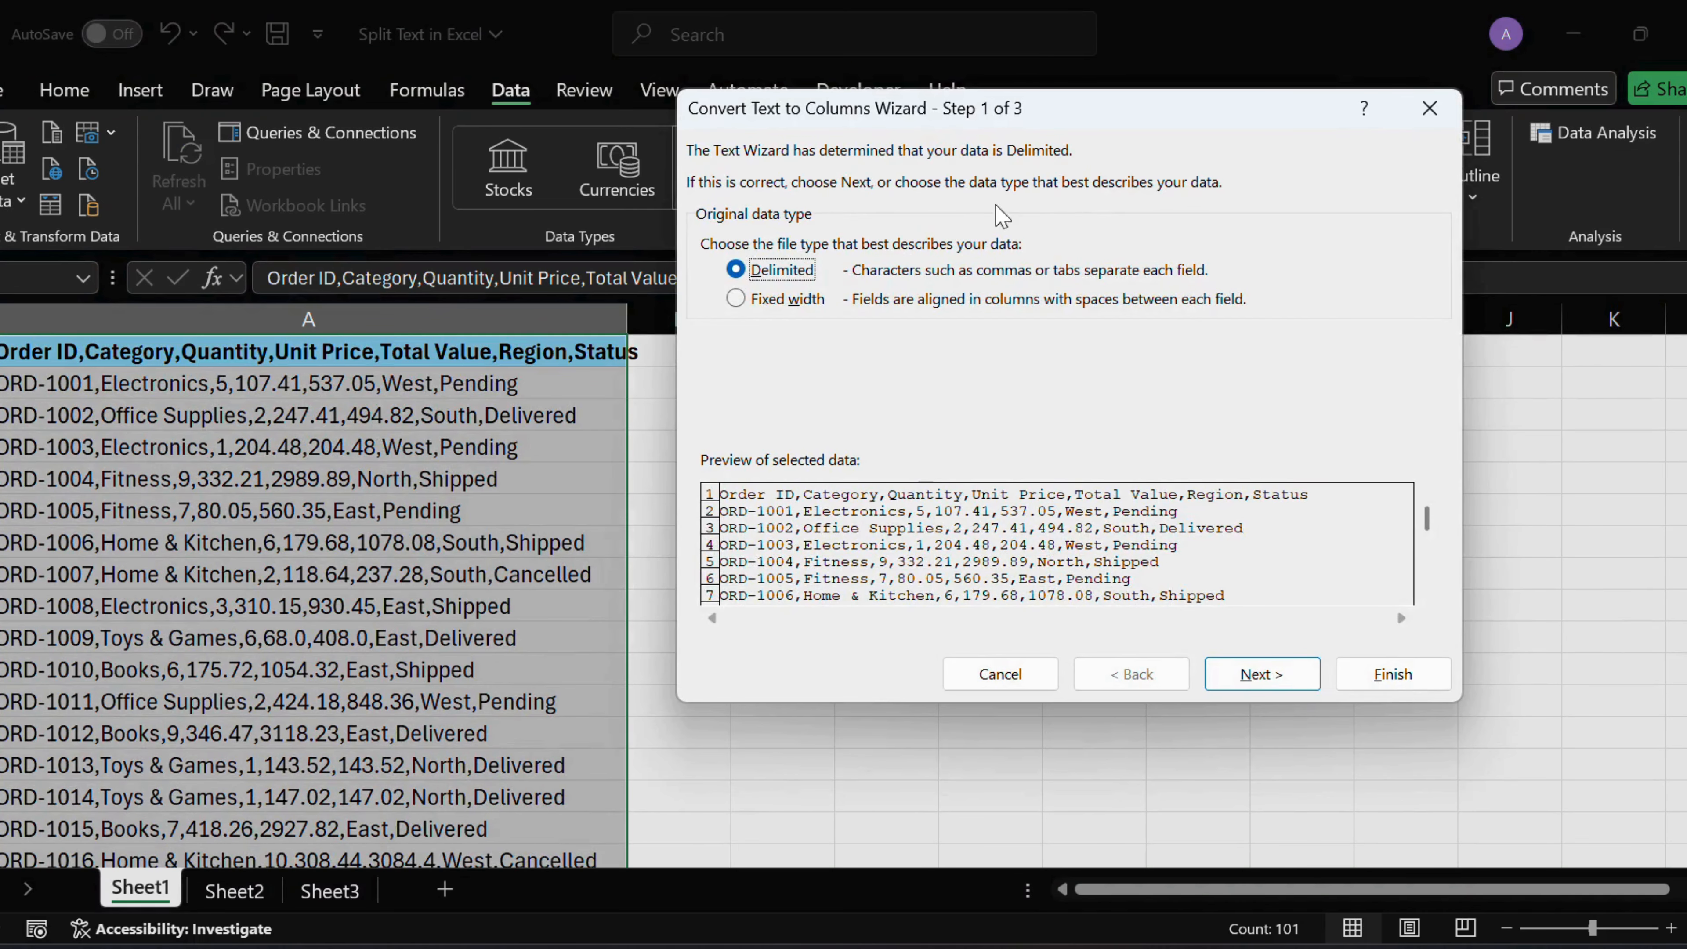
click(1225, 678)
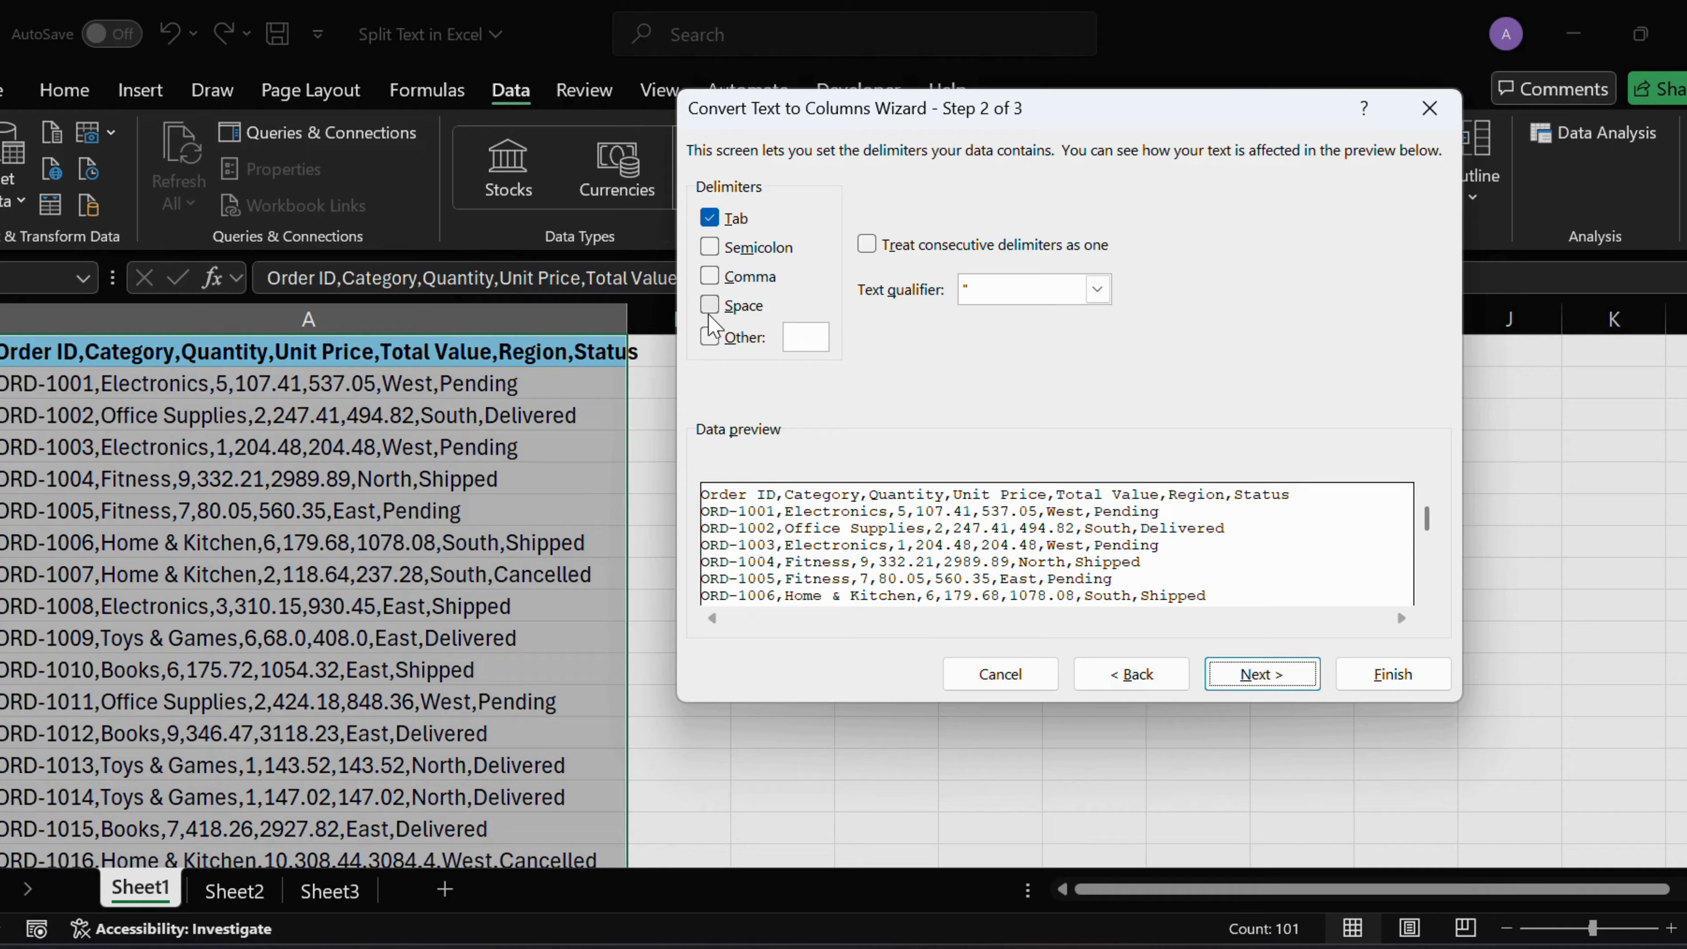
click(709, 276)
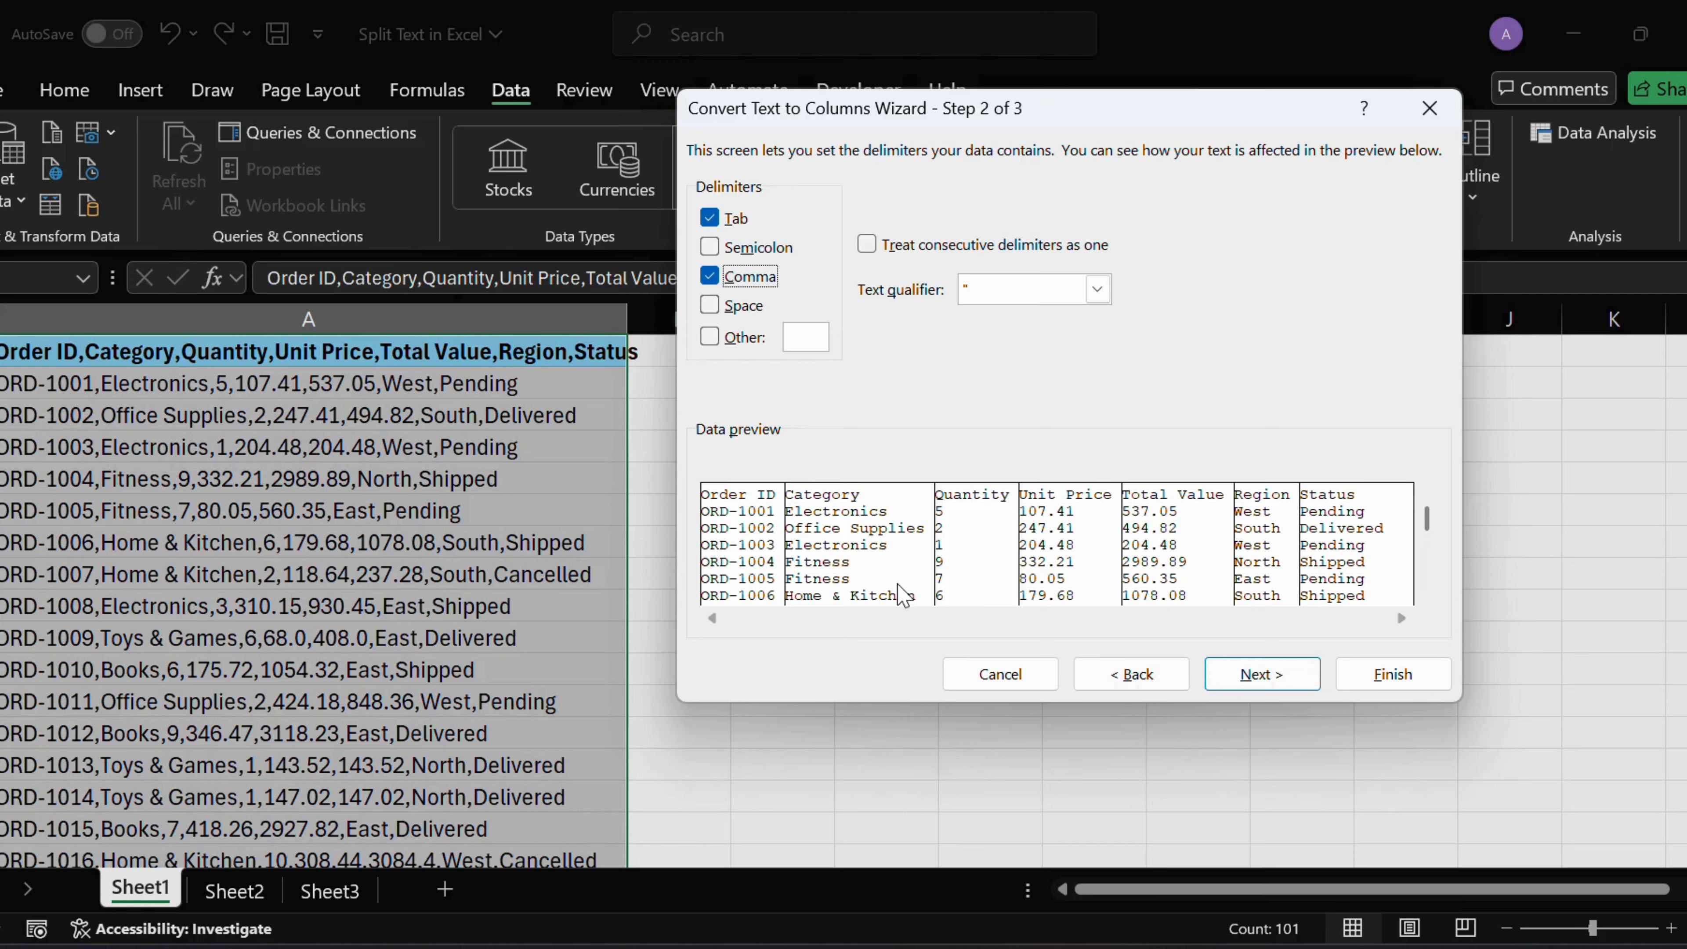
click(1272, 675)
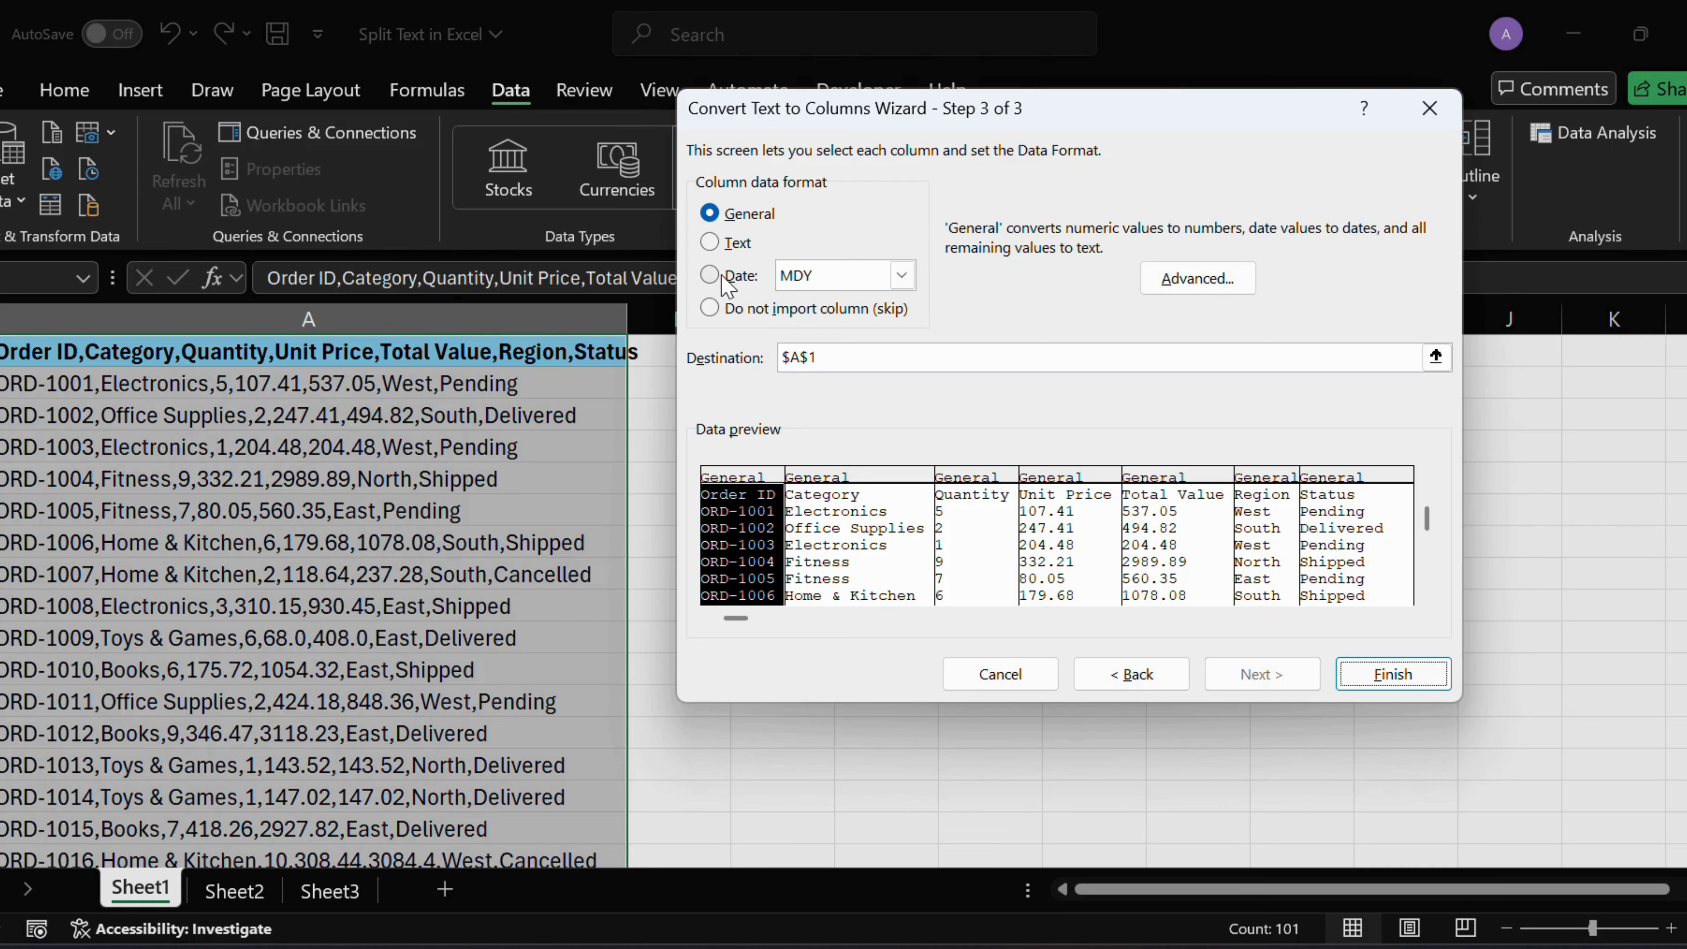
Step: Set the Order ID column's data format to Date MDY and finish the split with destination $A$1
click(904, 287)
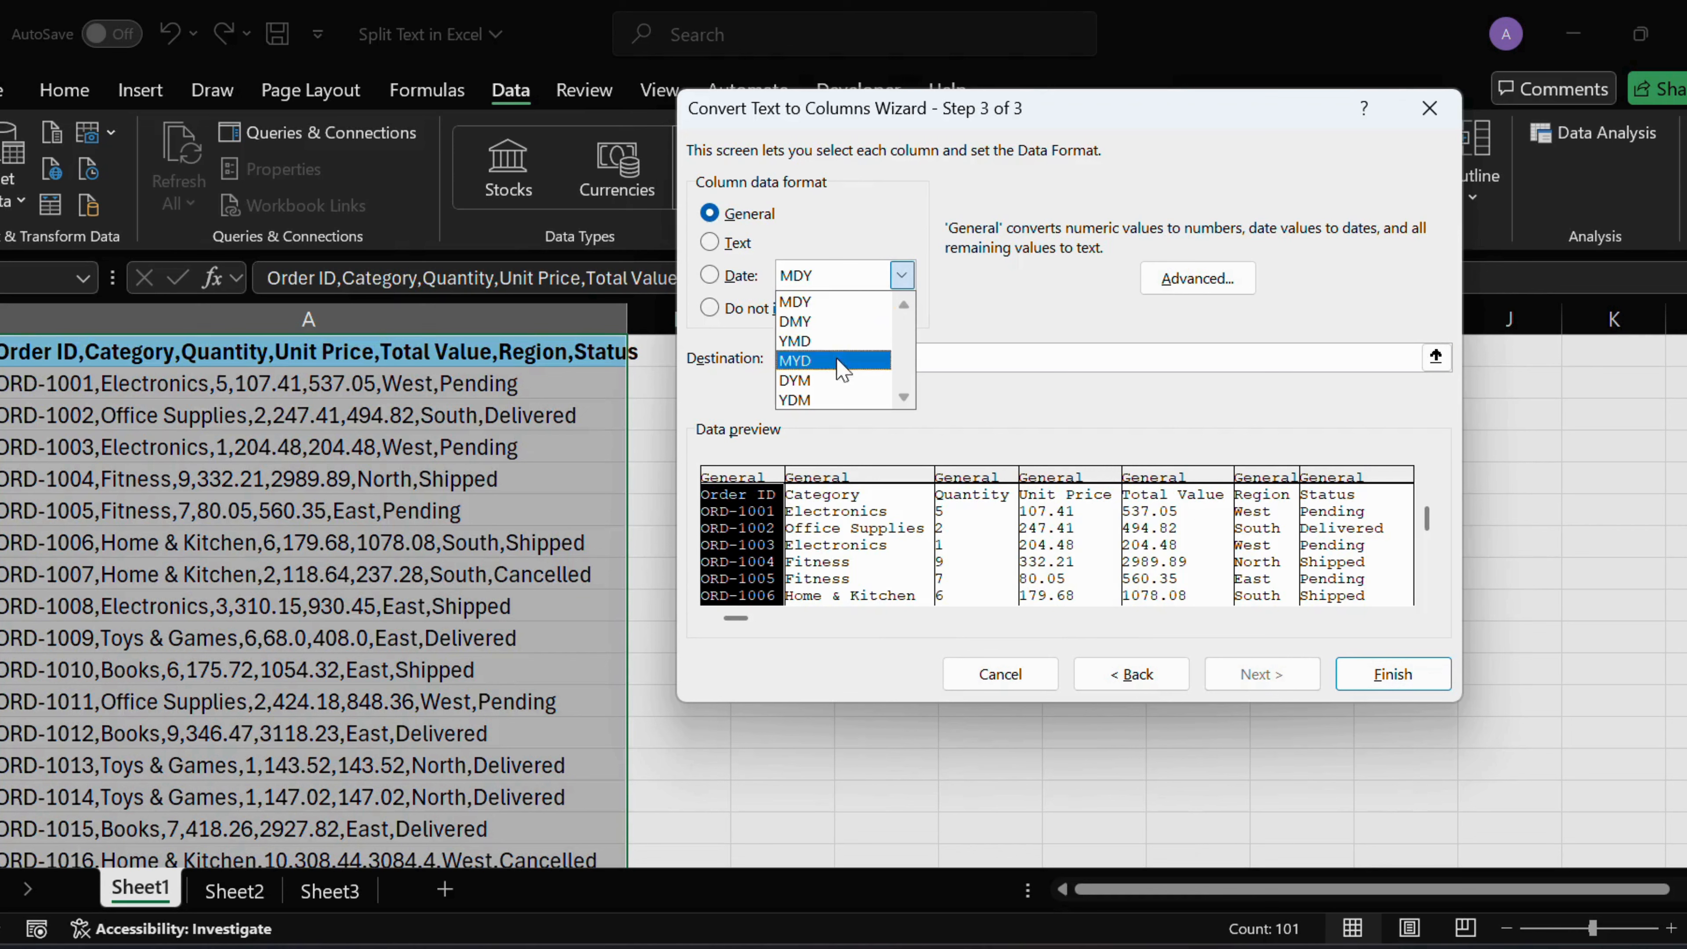
click(833, 301)
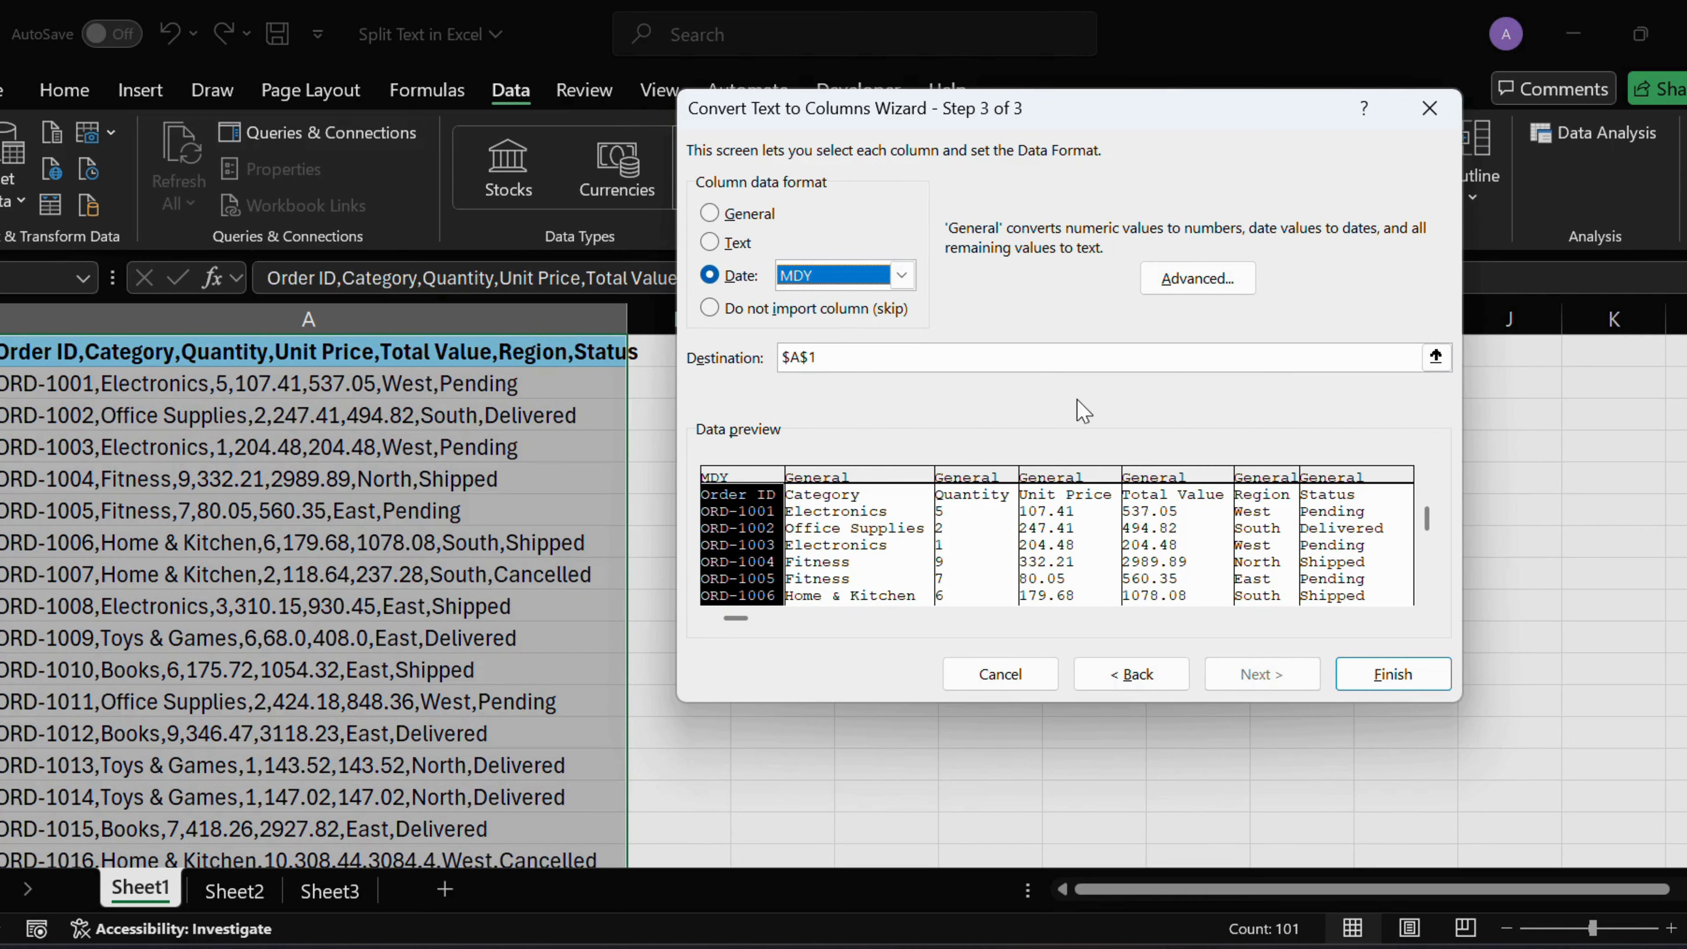
click(1385, 679)
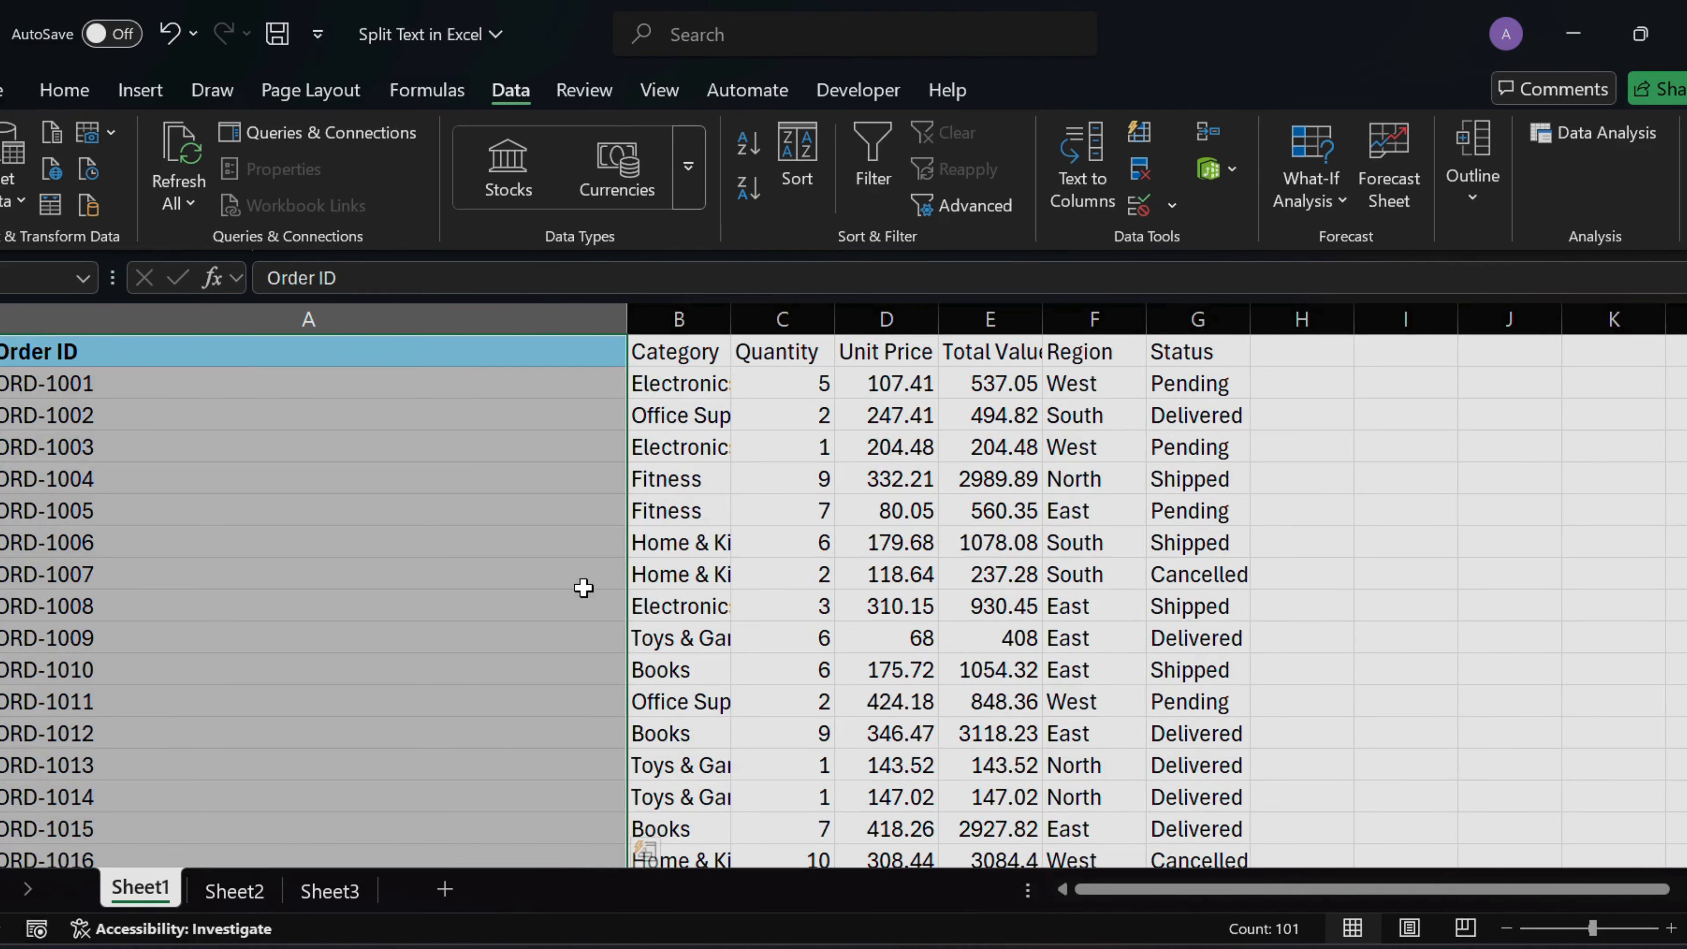
Step: Enter the formula =TEXTSPLIT(A1,"_") in cell C1 of Sheet2
click(249, 890)
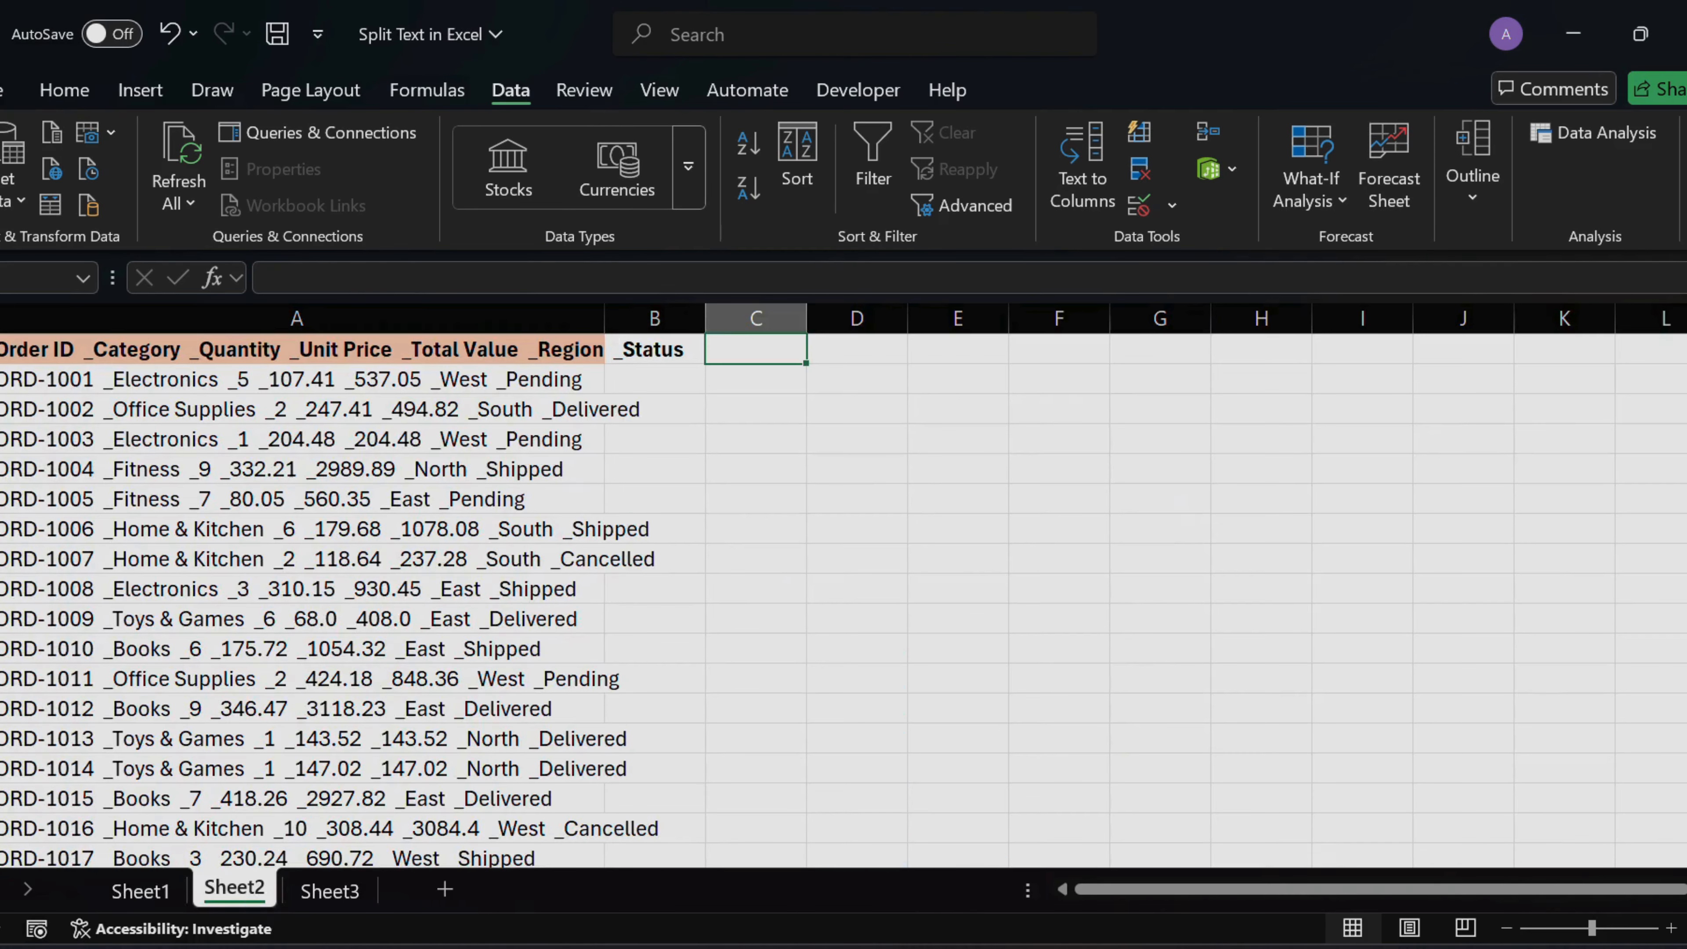
double_click(741, 353)
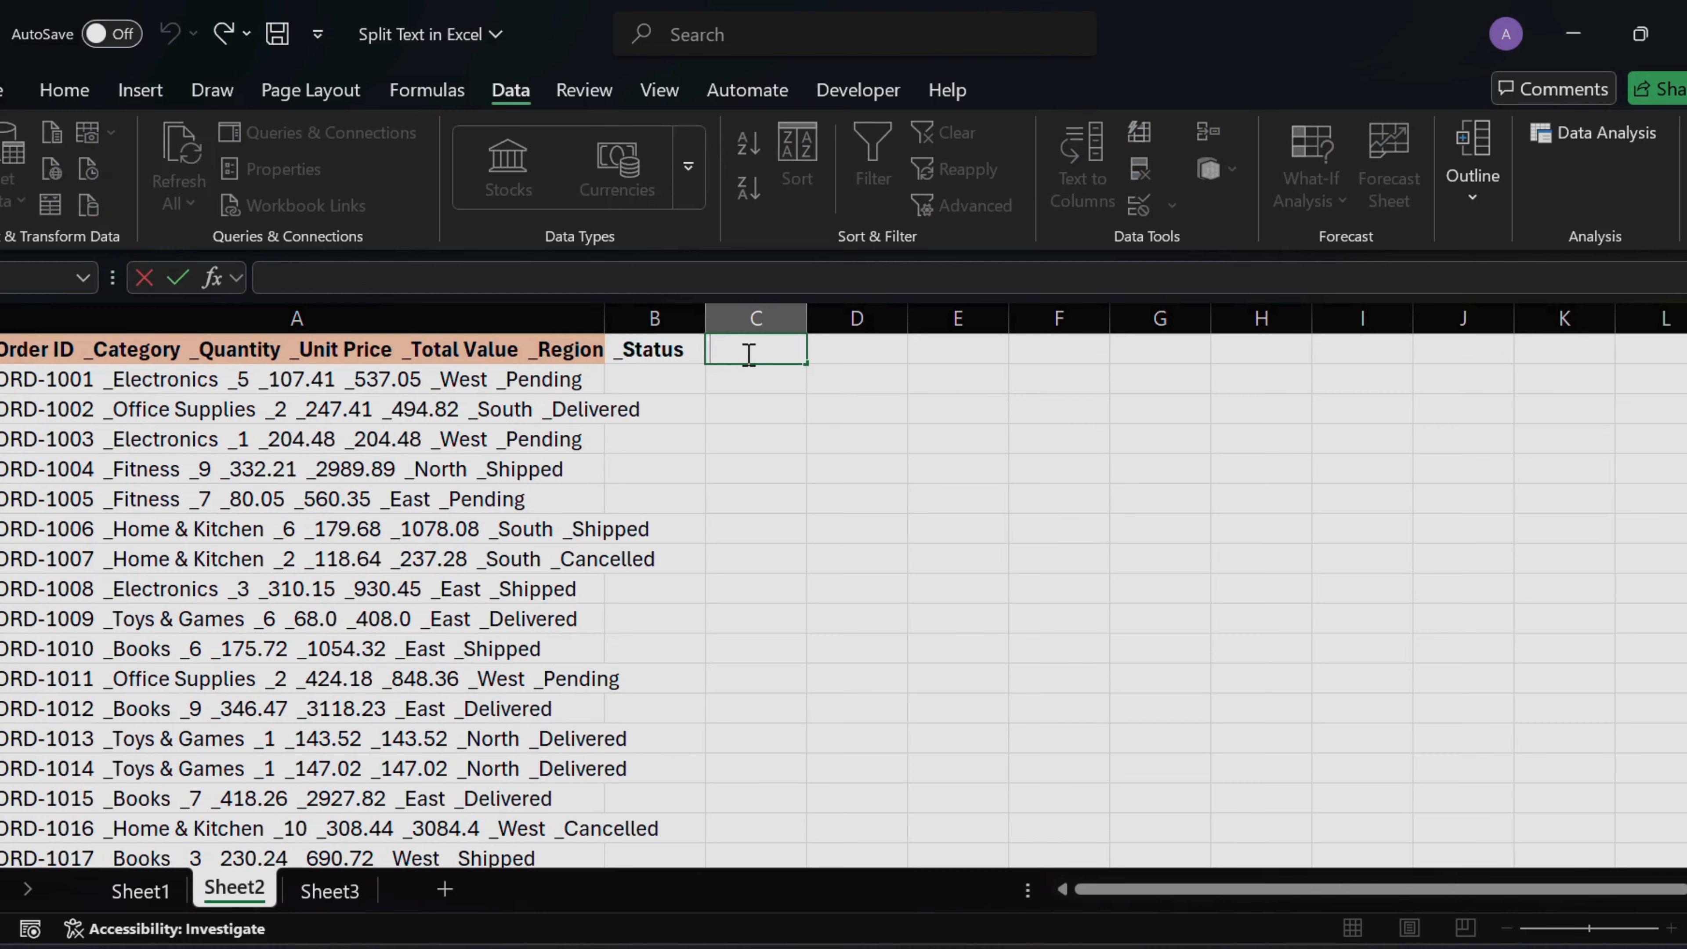
text(=TE)
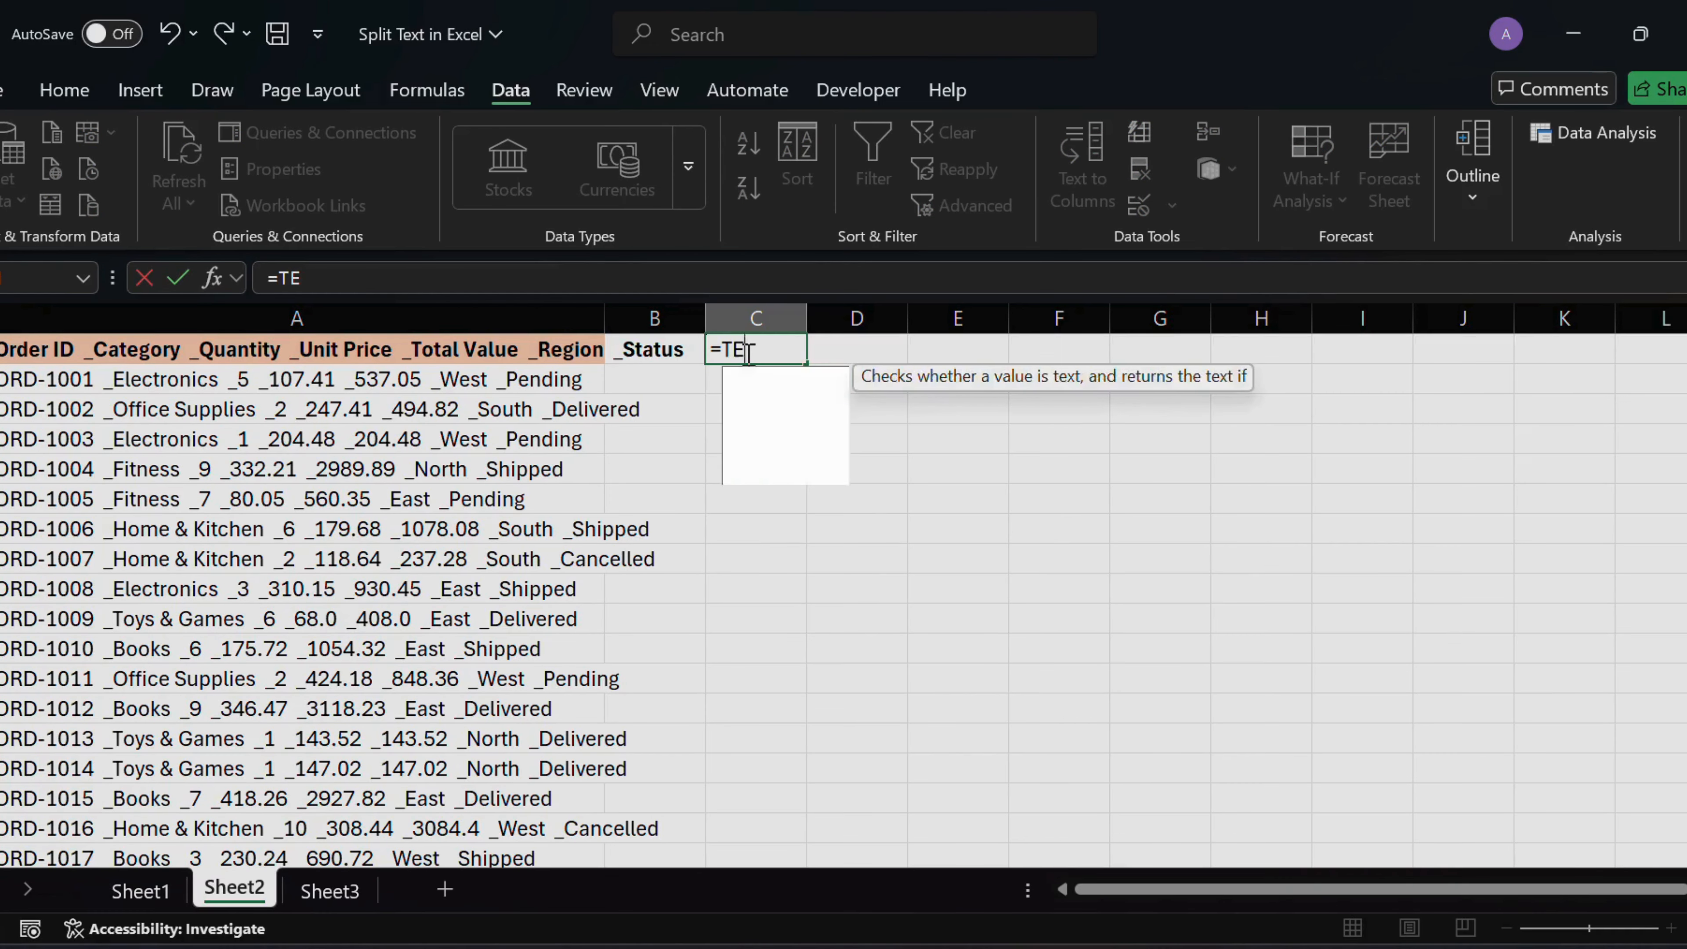
text(XTSPLIT()
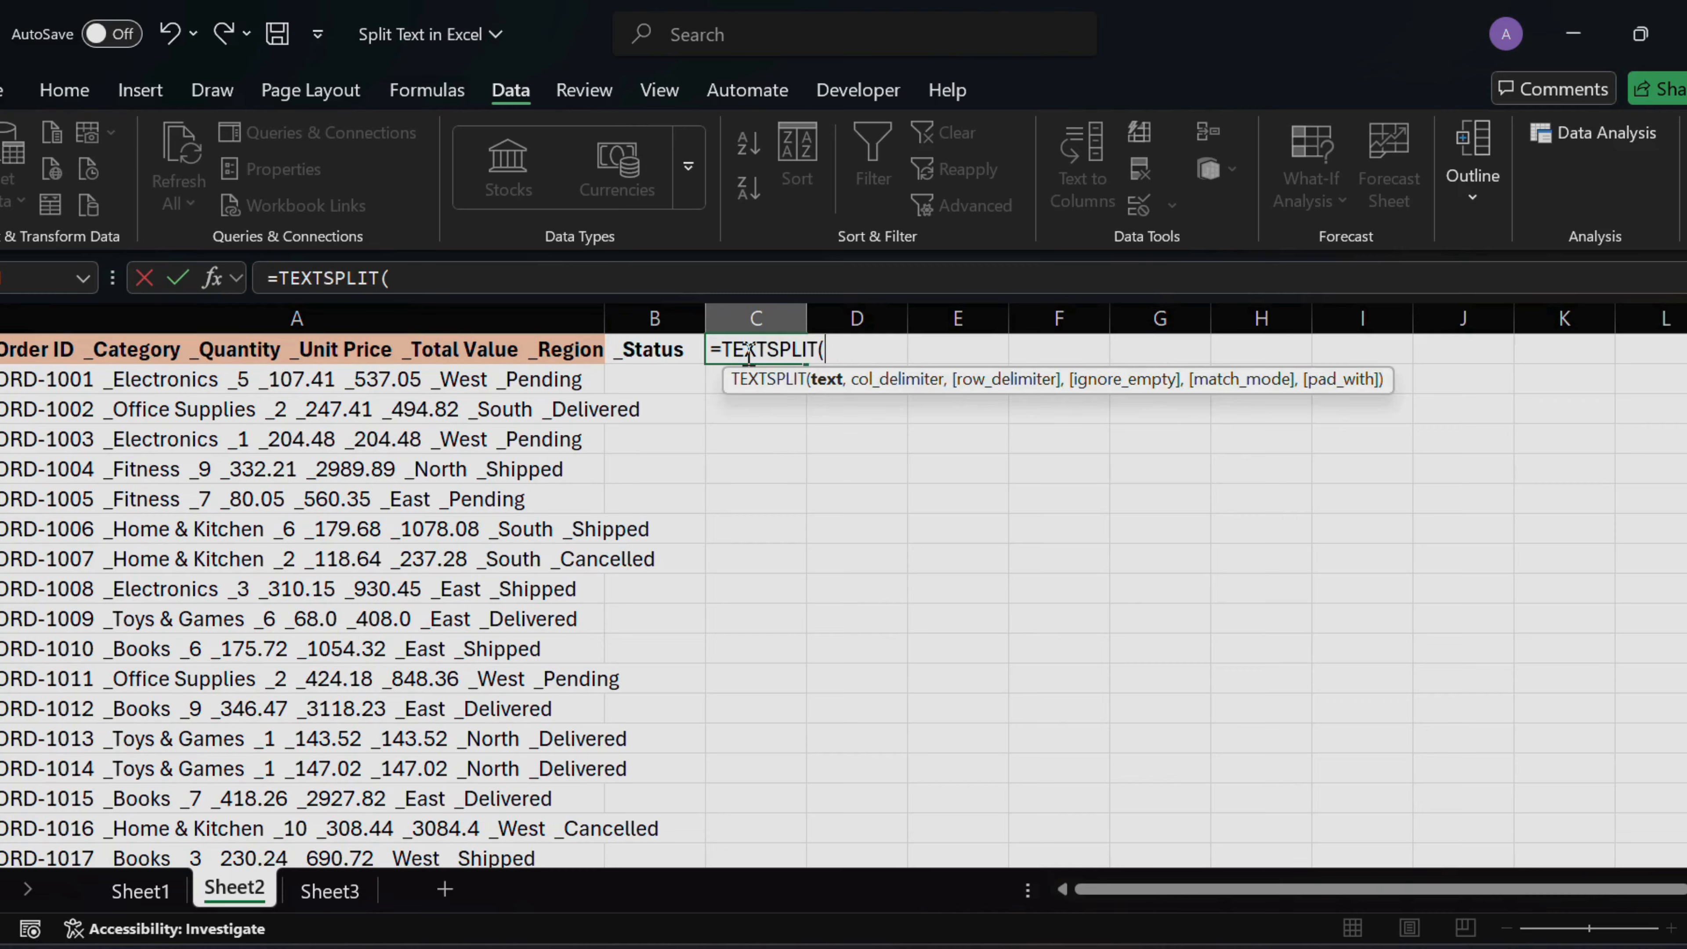
click(488, 348)
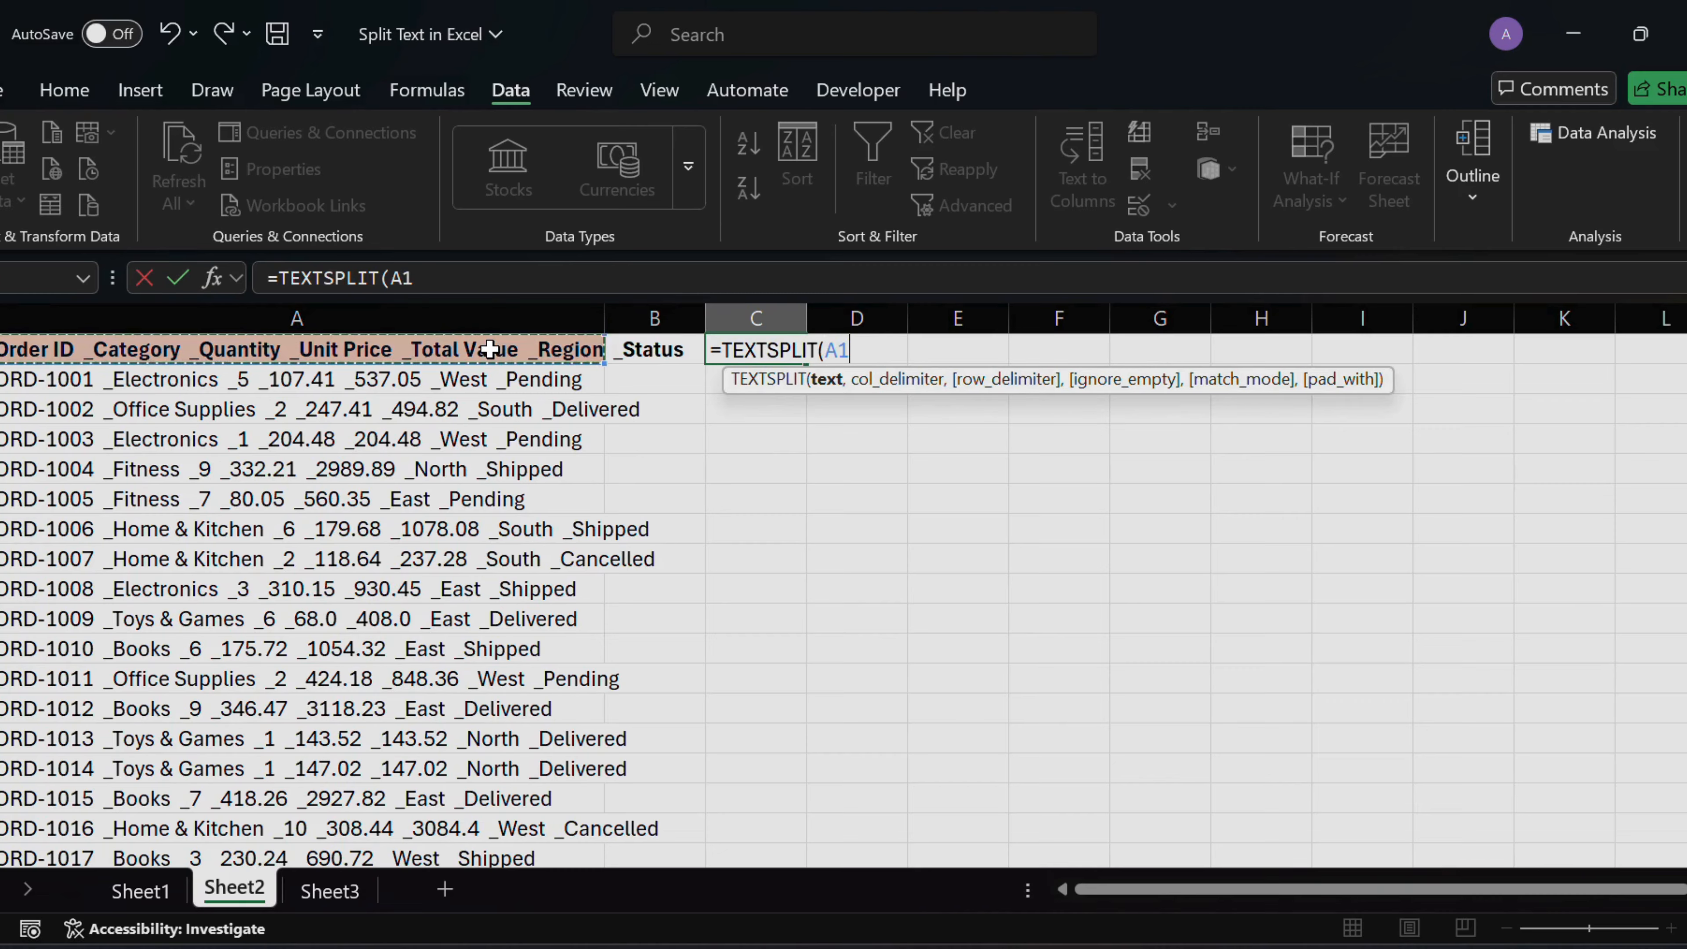
text(,"_)
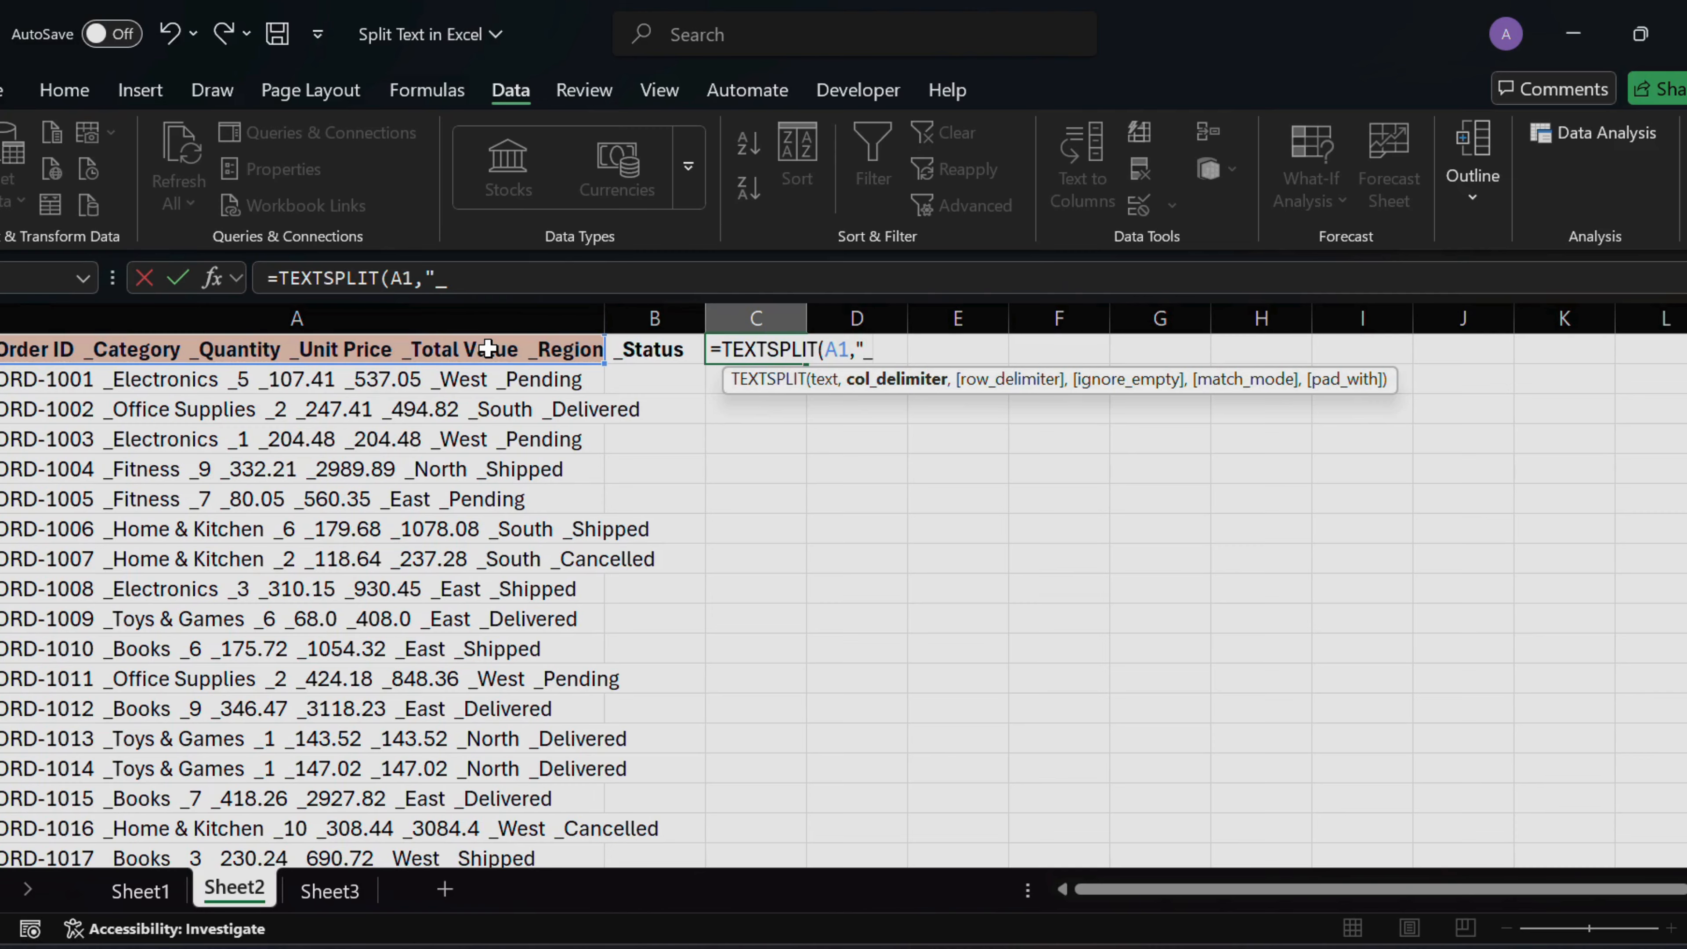
text("))
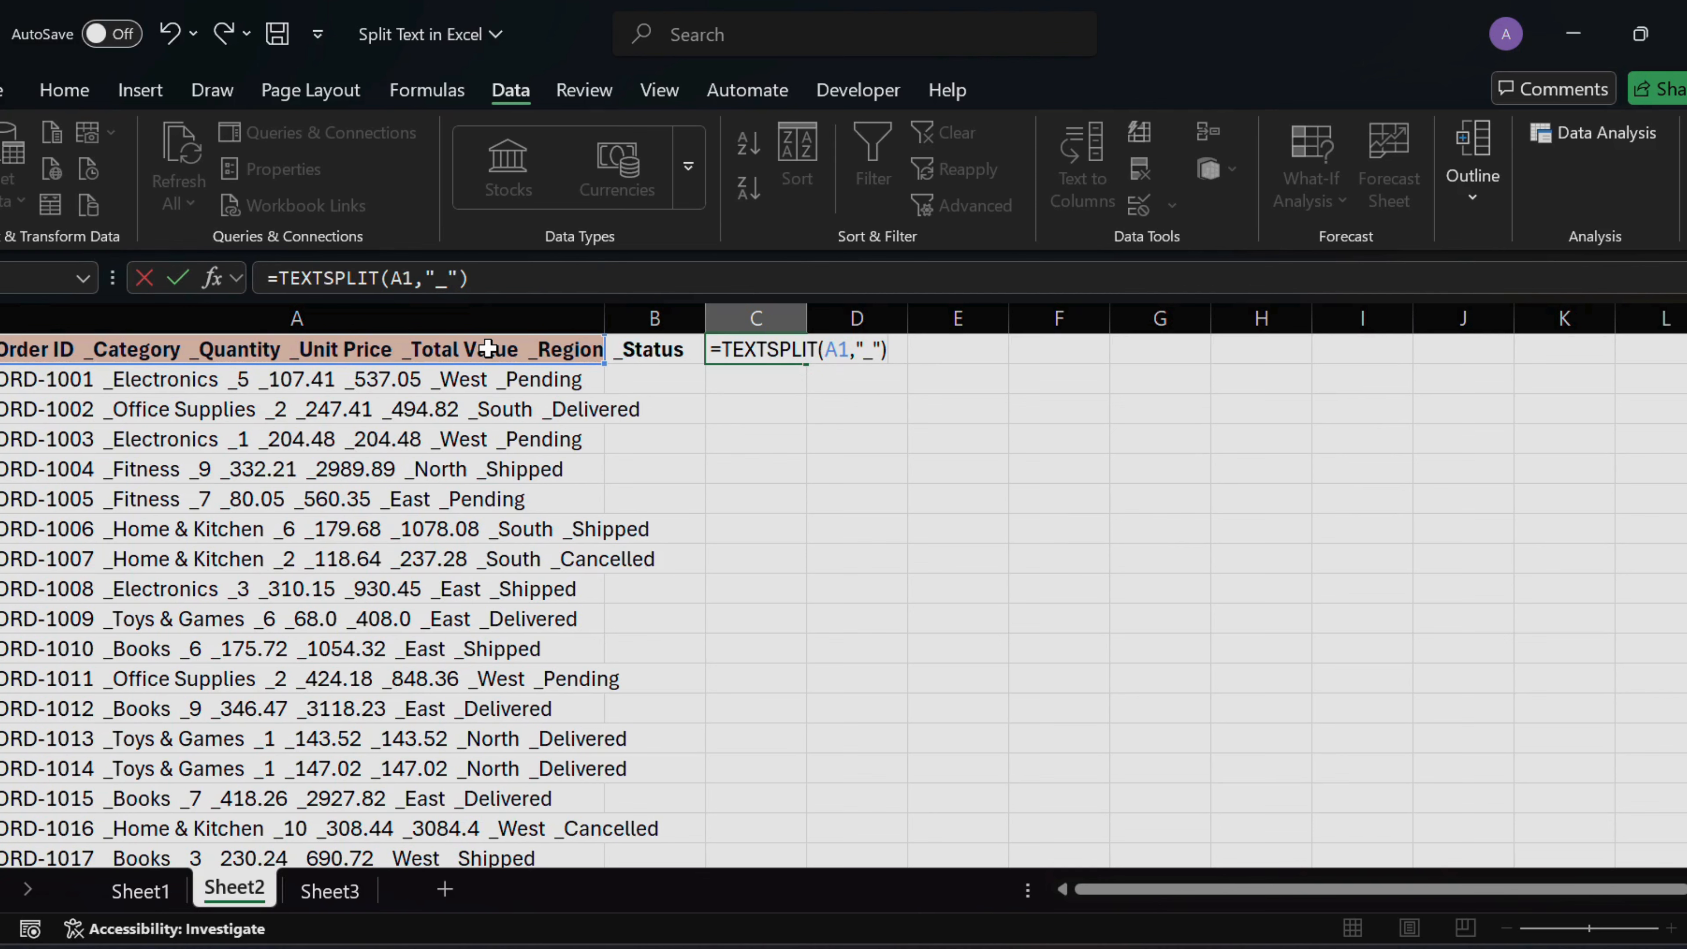
key(Return)
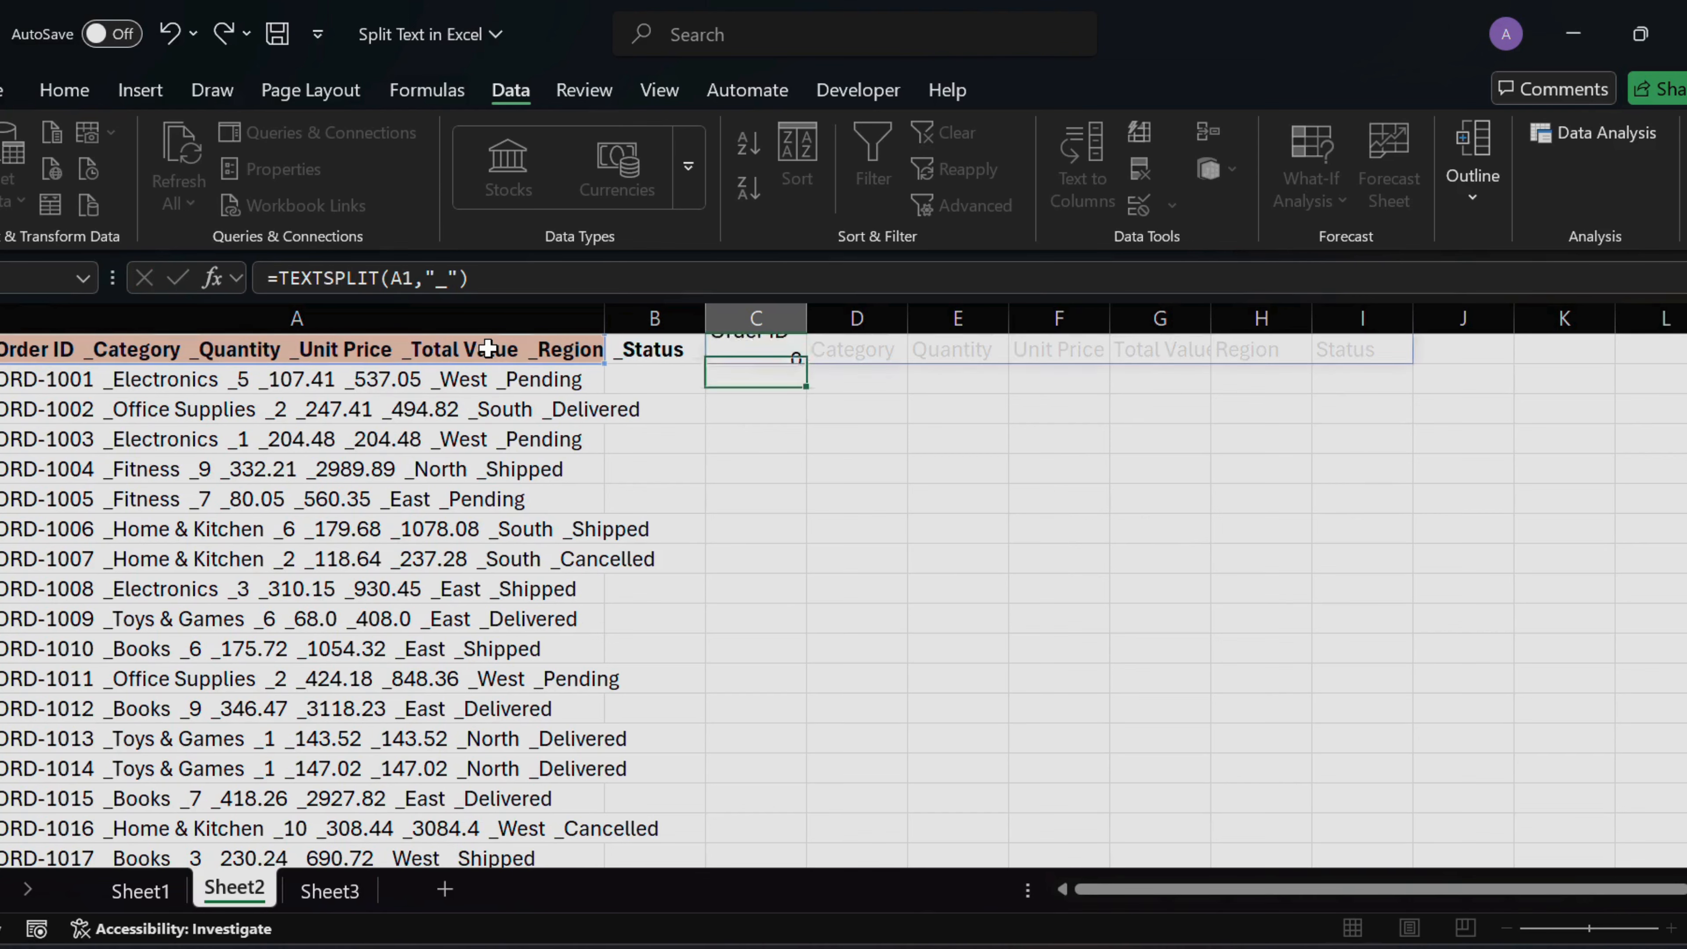
Step: Fill the TEXTSPLIT formula from C1 down column C to the last order row
click(755, 349)
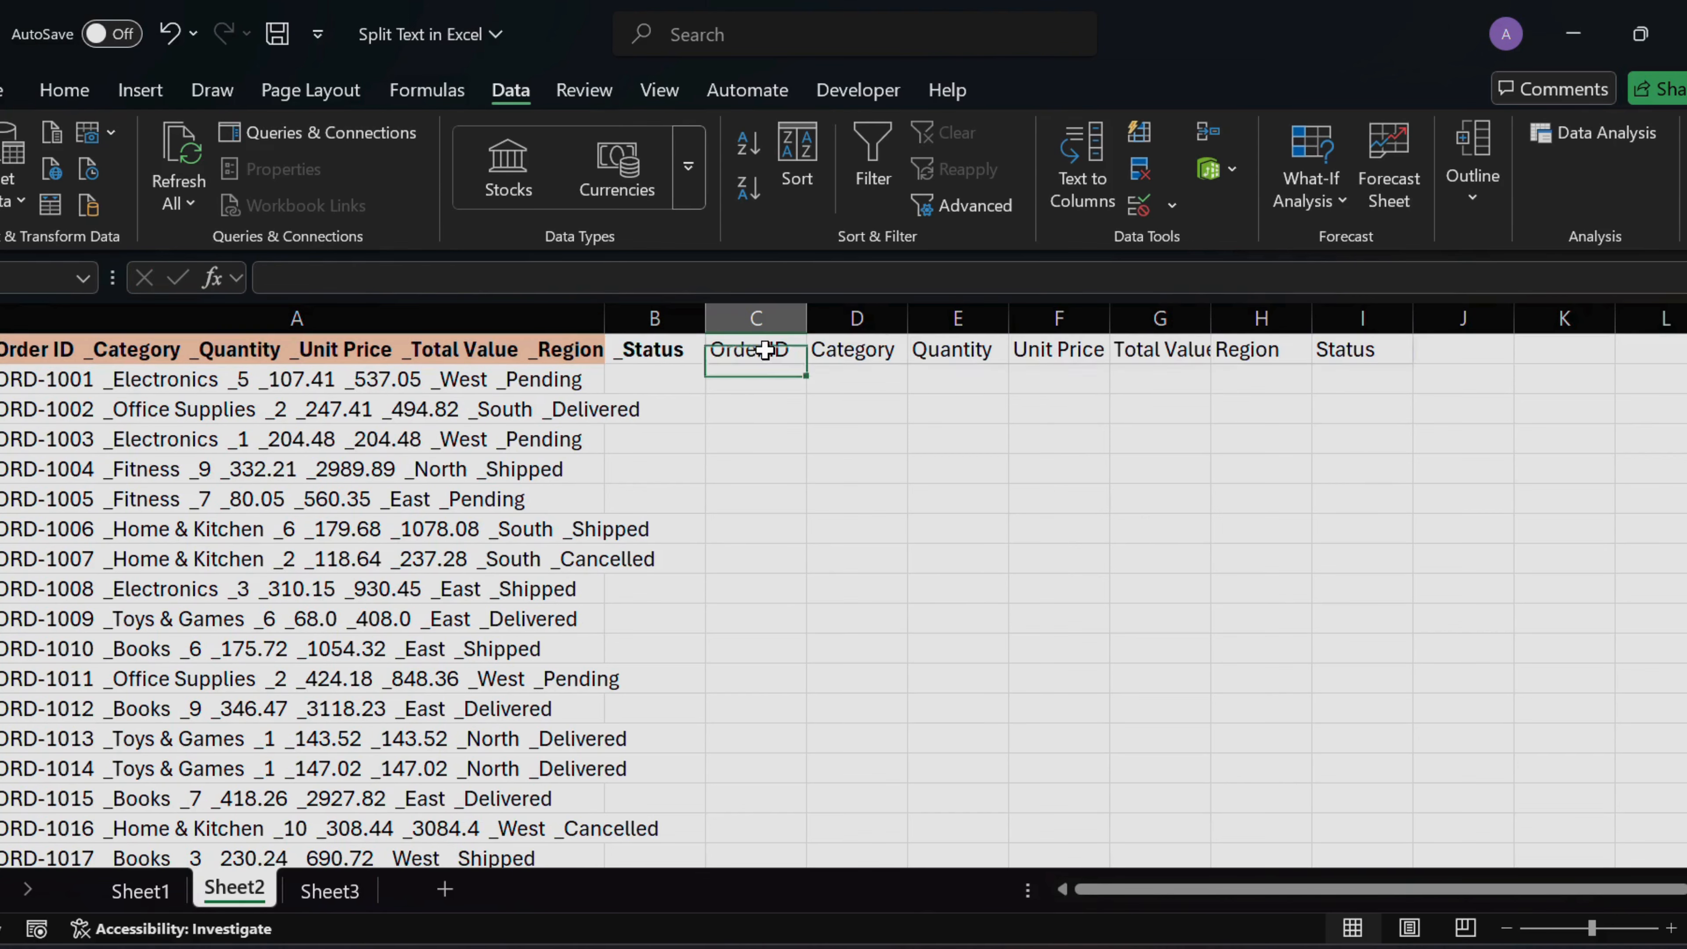
drag(808, 363, 756, 807)
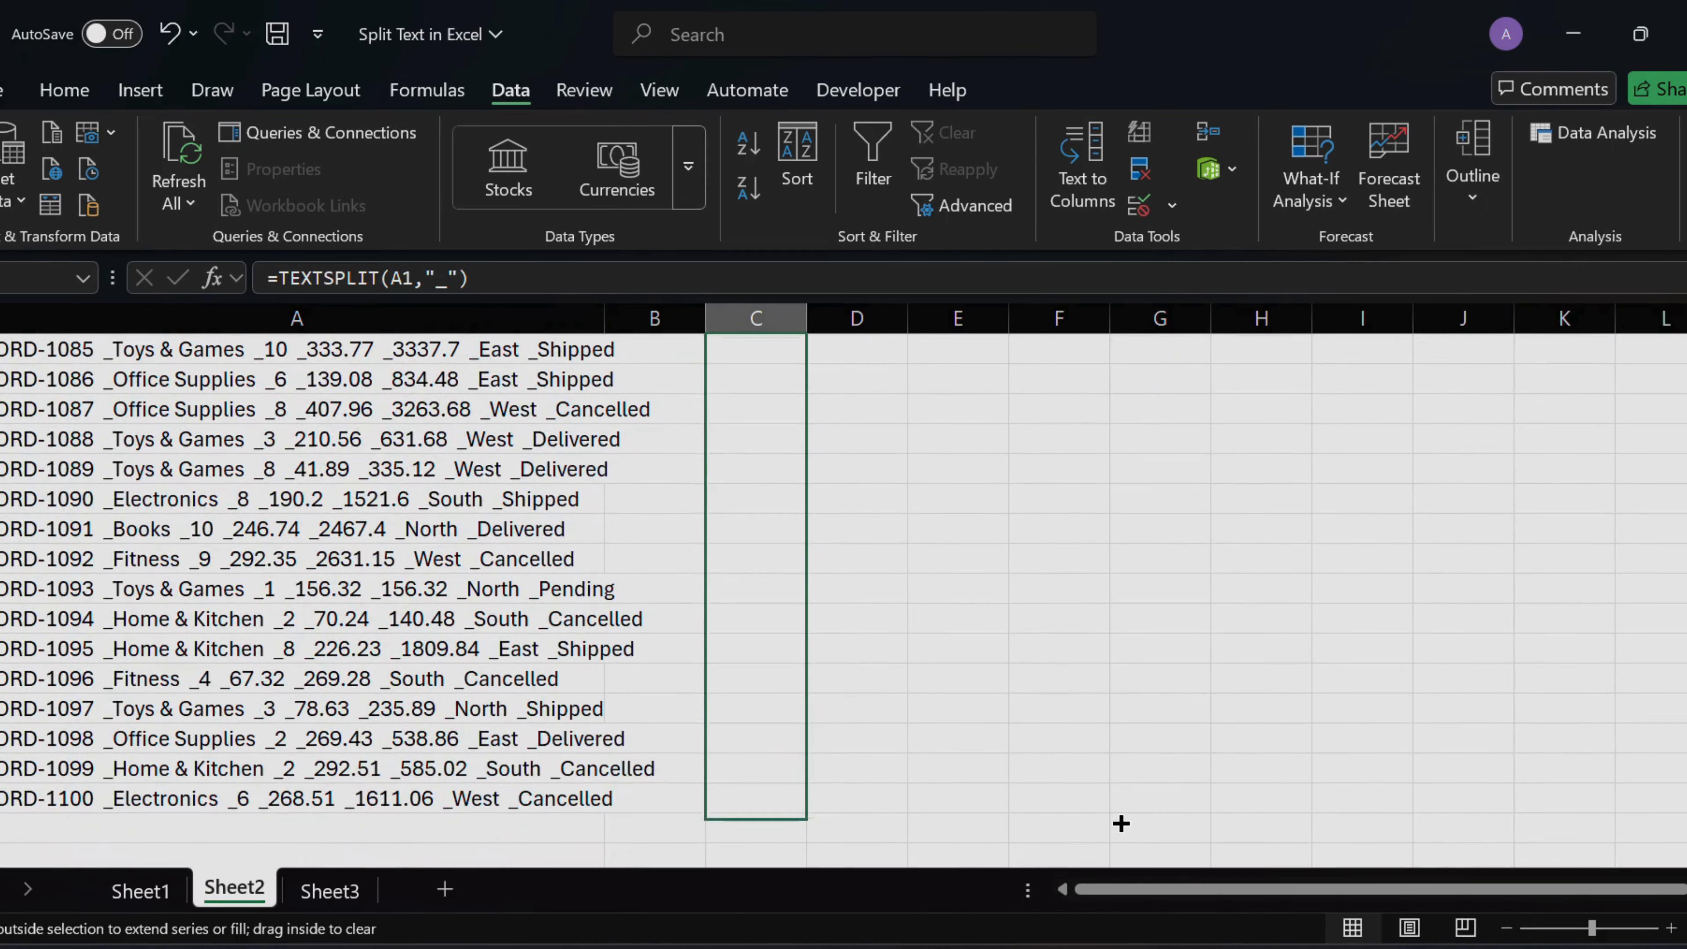
scroll(1170, 606, up, 20)
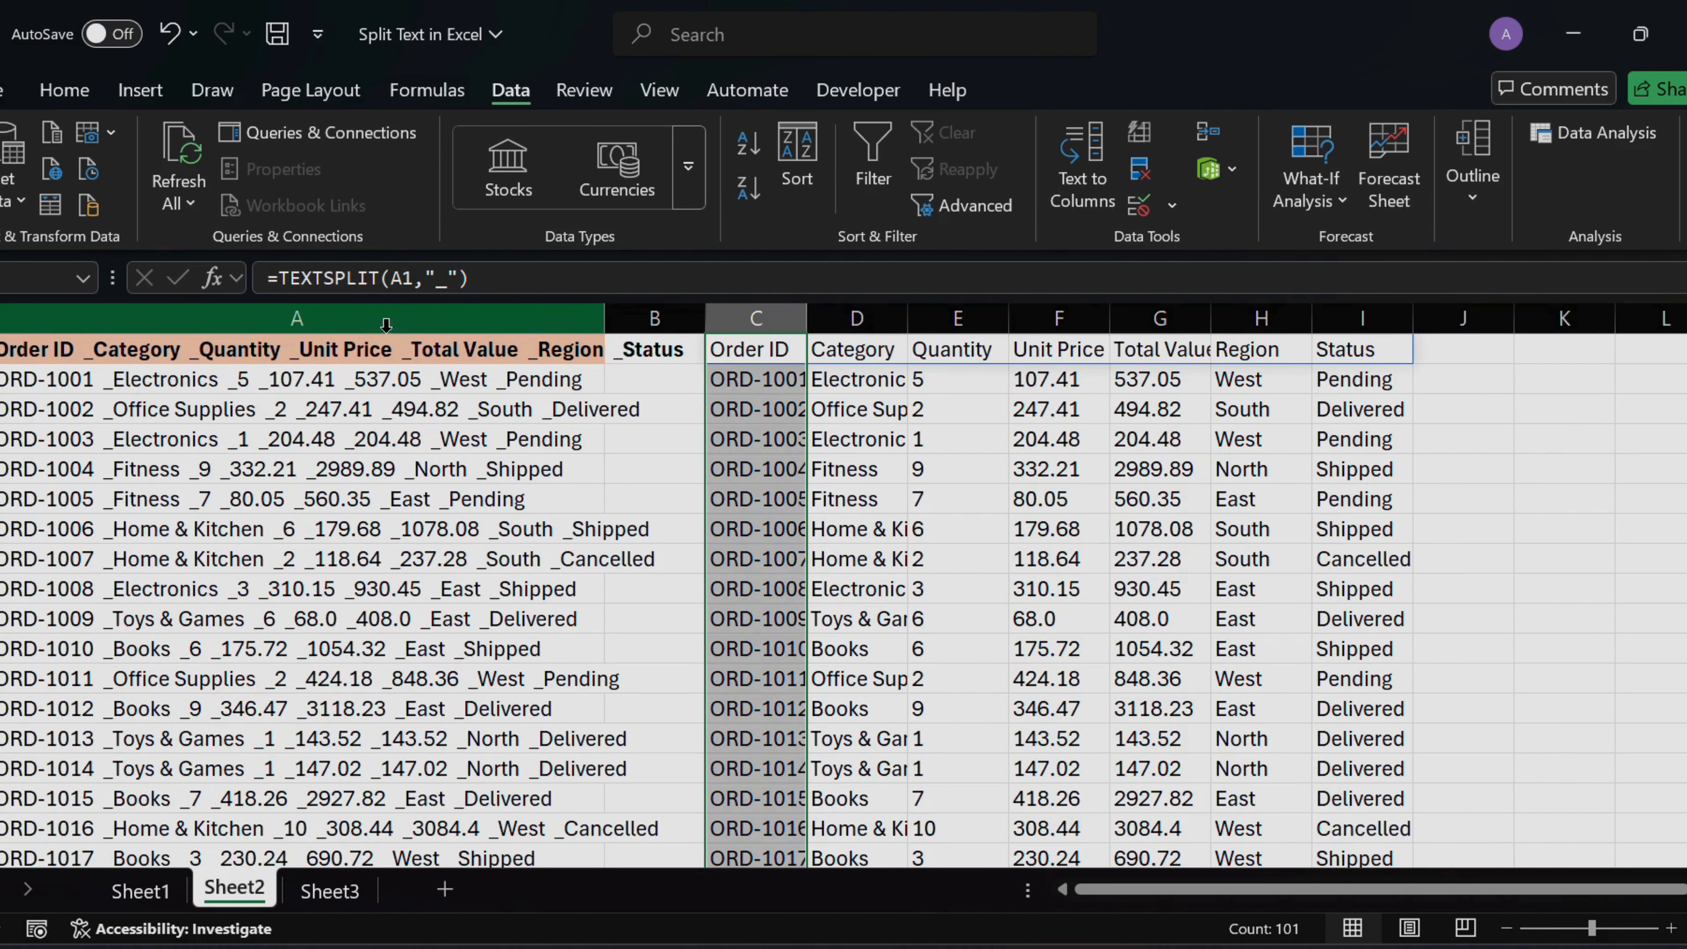
Step: Undo the fill and the TEXTSPLIT formula in column C of Sheet2
key(ctrl+z)
key(ctrl+z)
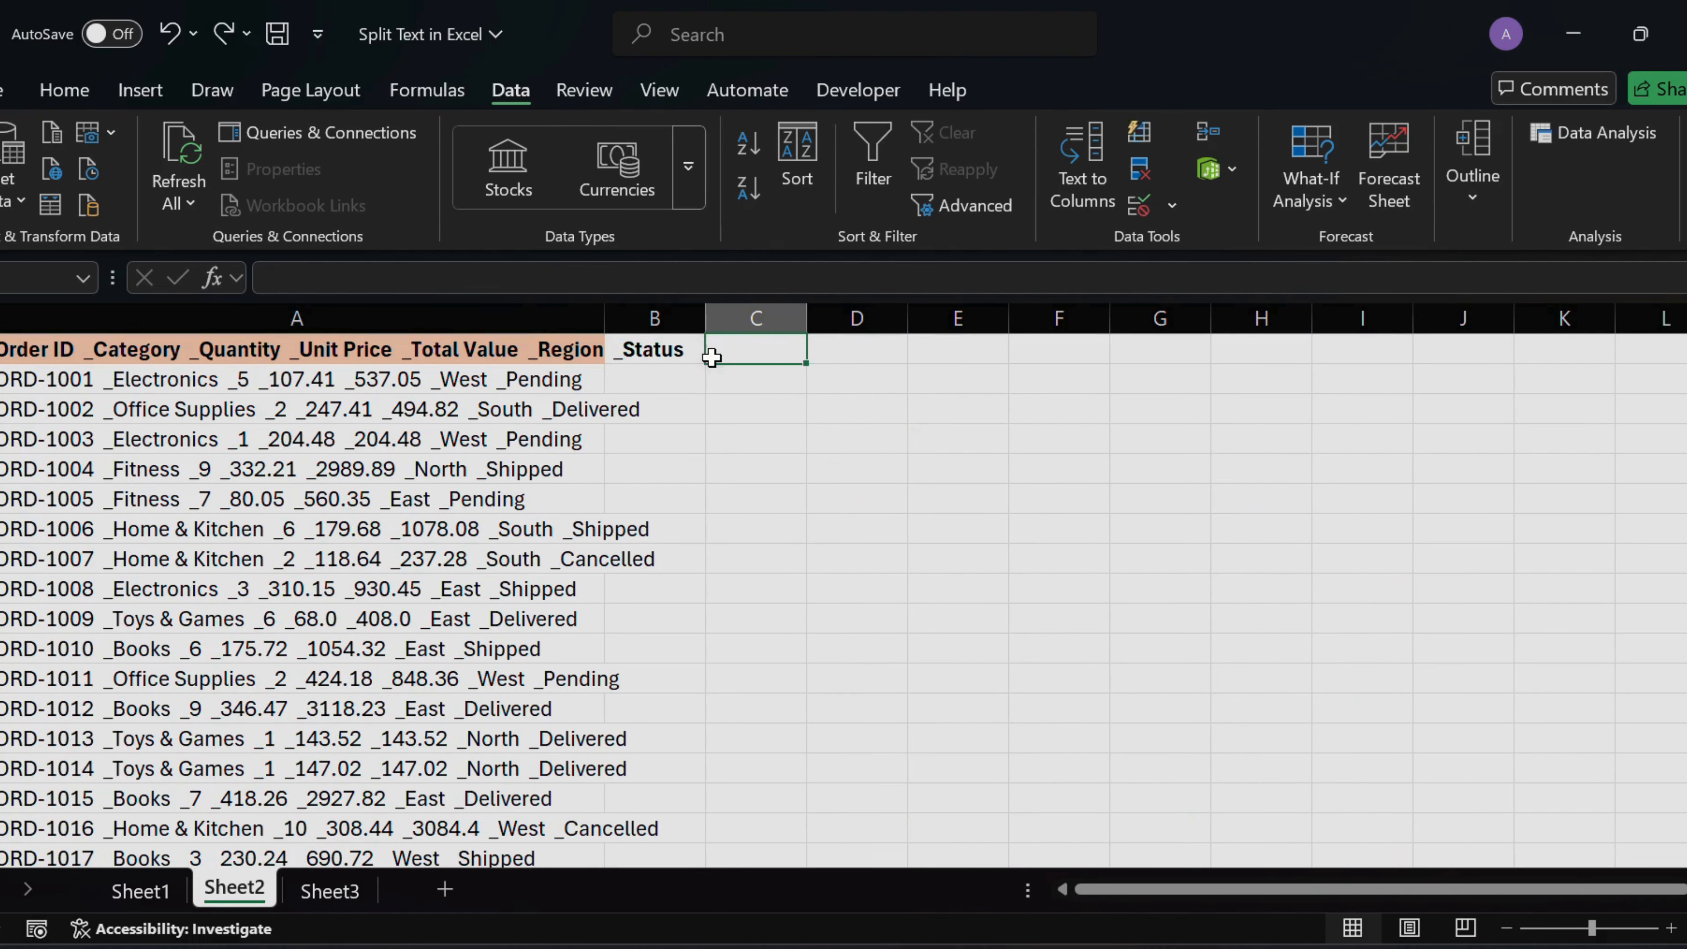
Step: Split all of Sheet2's column A data with Text to Columns as delimited, clearing Comma and using an underscore as the Other delimiter
click(269, 359)
click(359, 374)
click(351, 358)
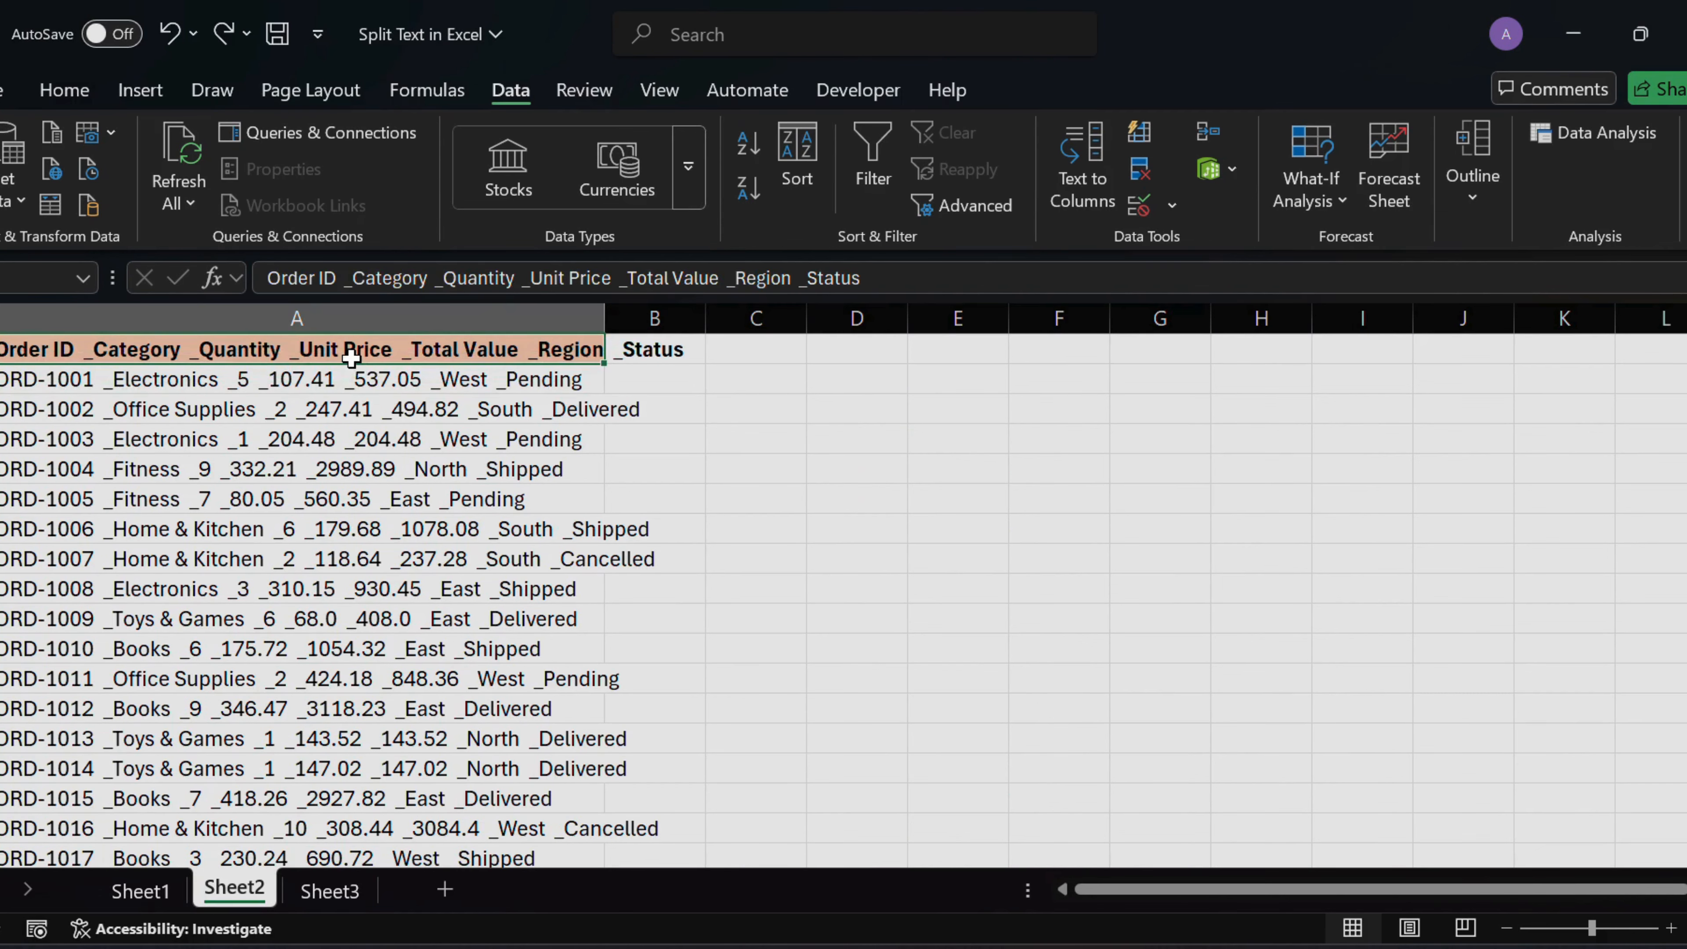
key(ctrl+shift+Down)
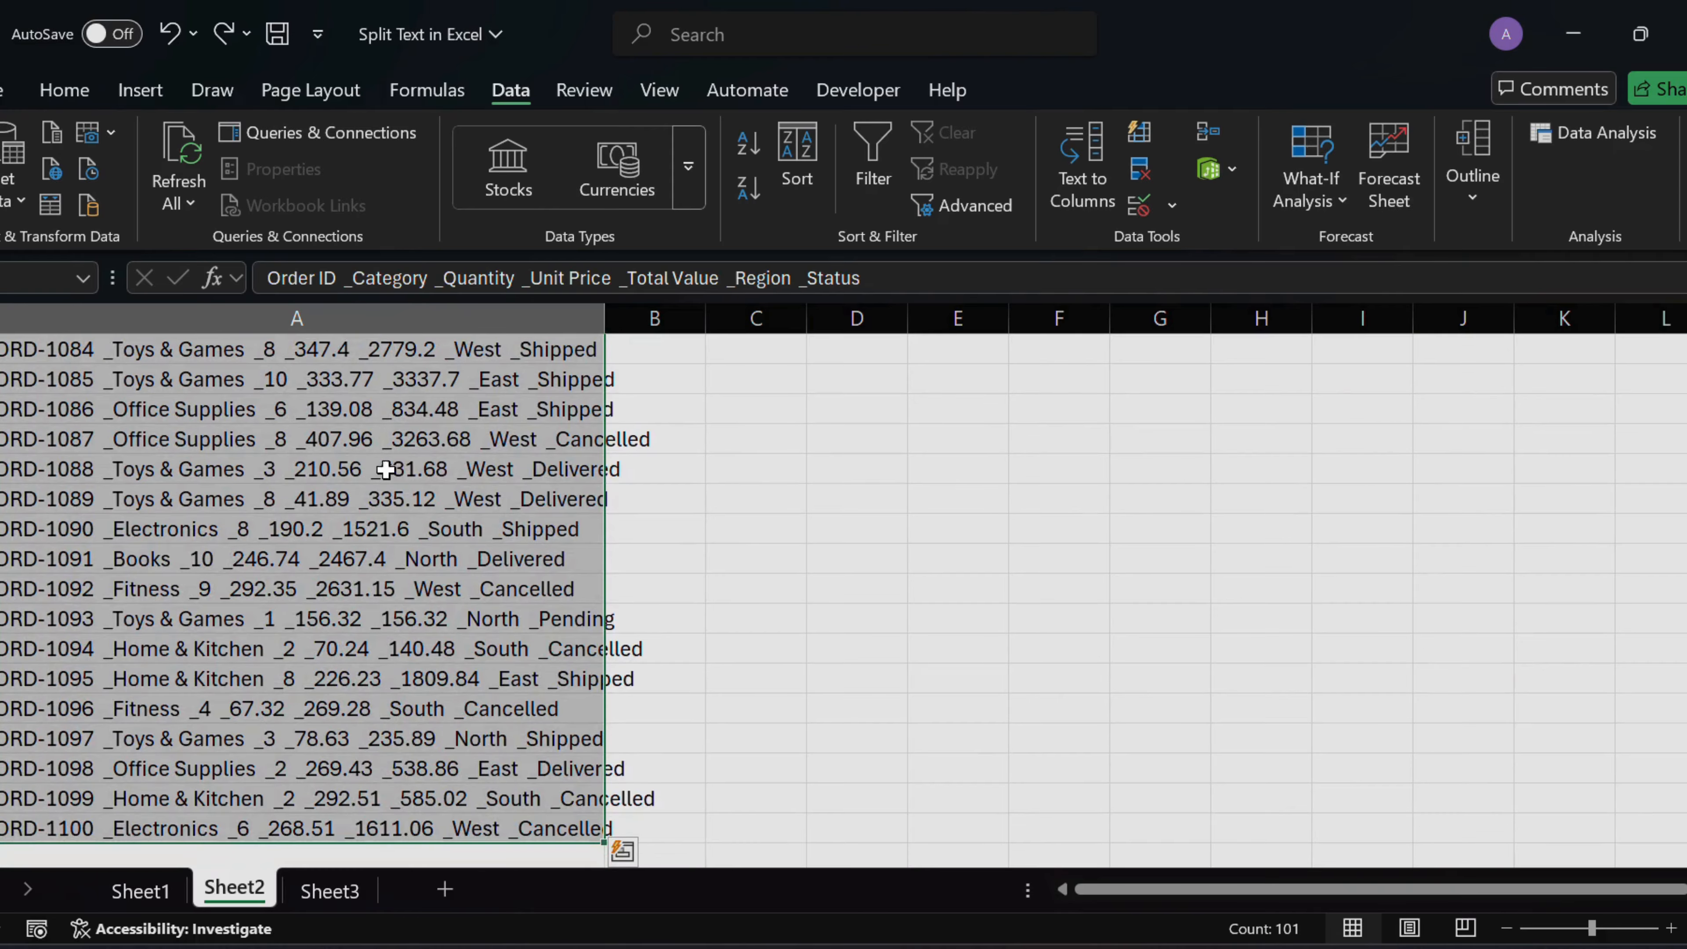
click(1066, 196)
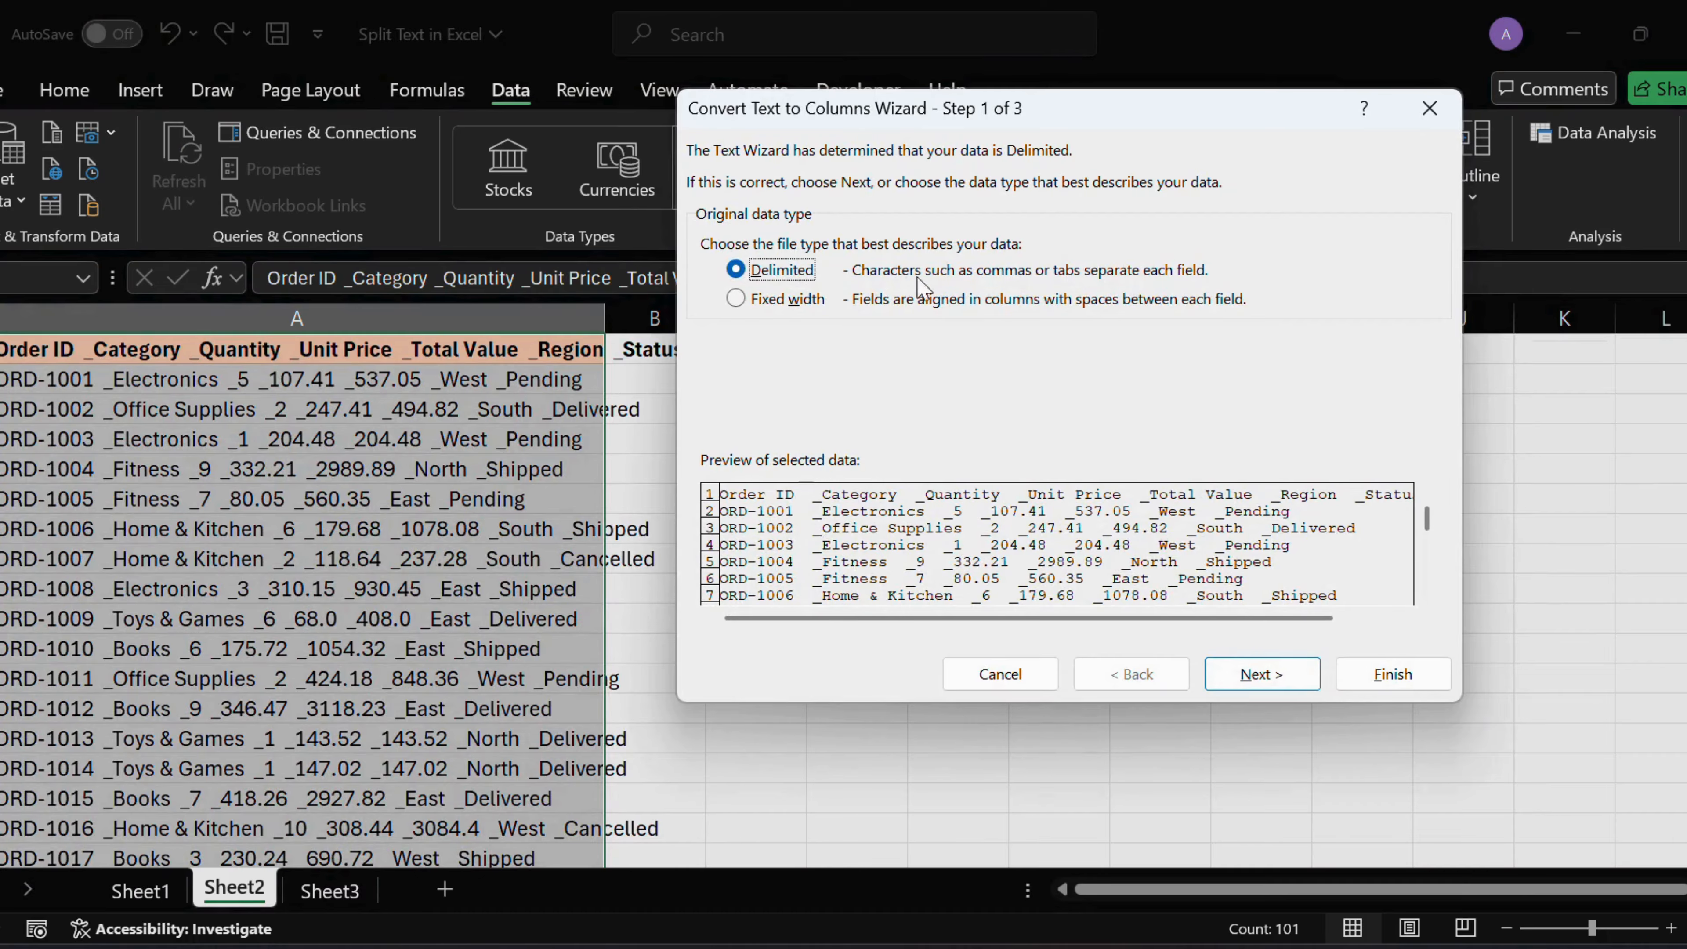
click(1255, 675)
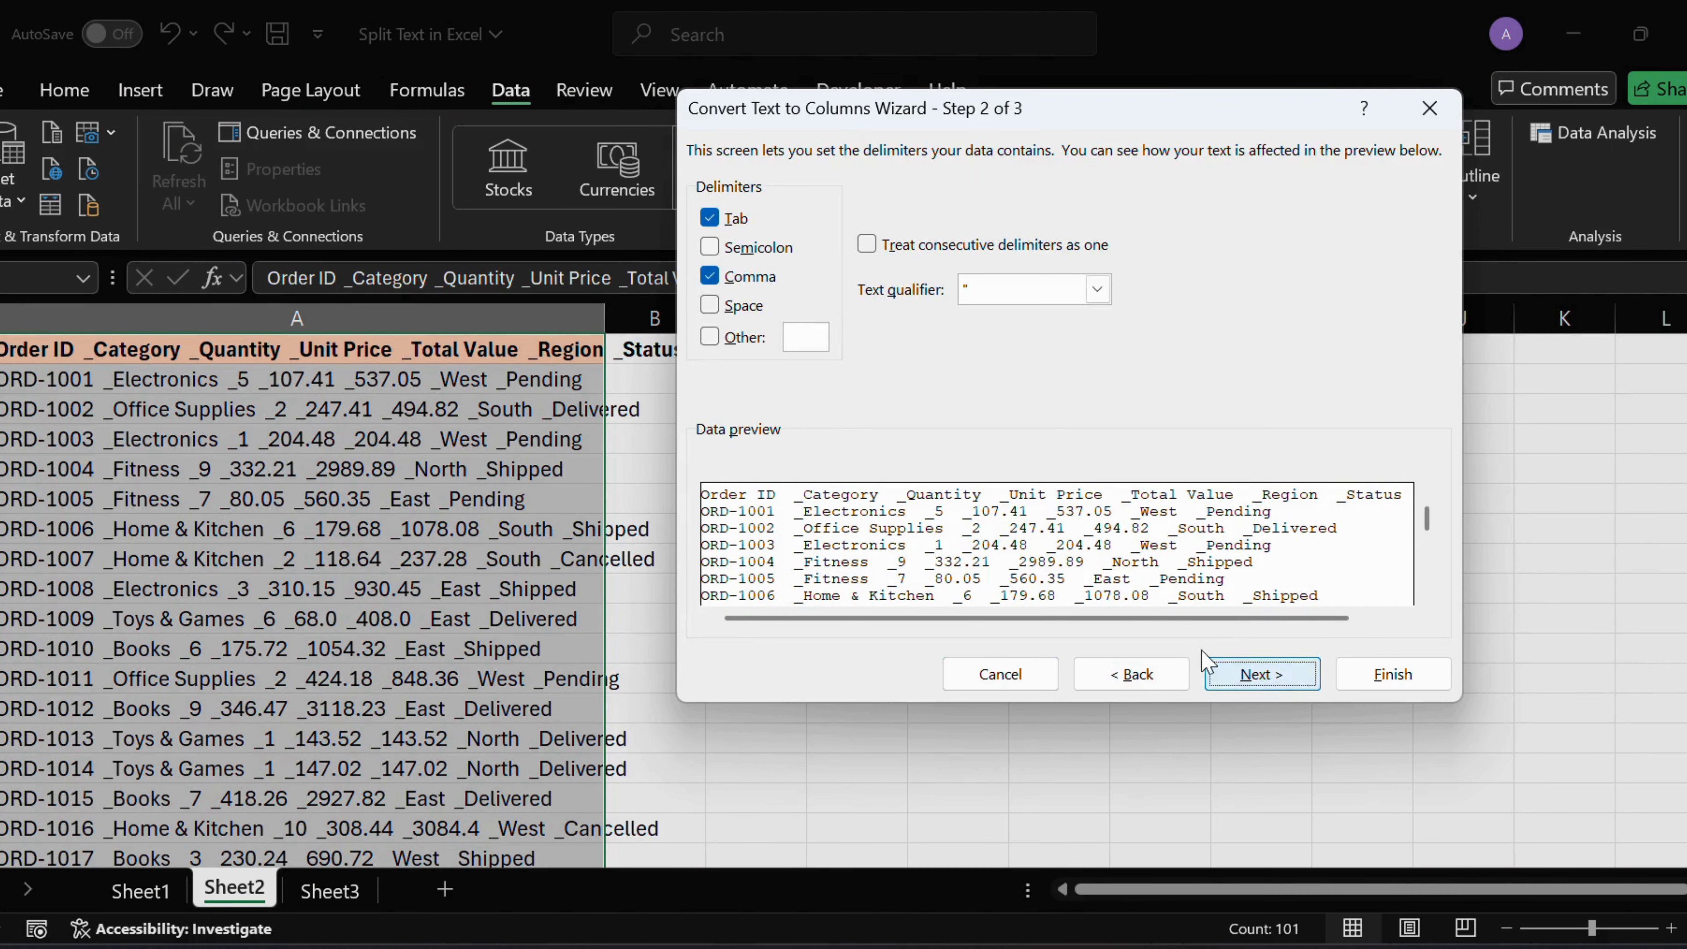
click(709, 276)
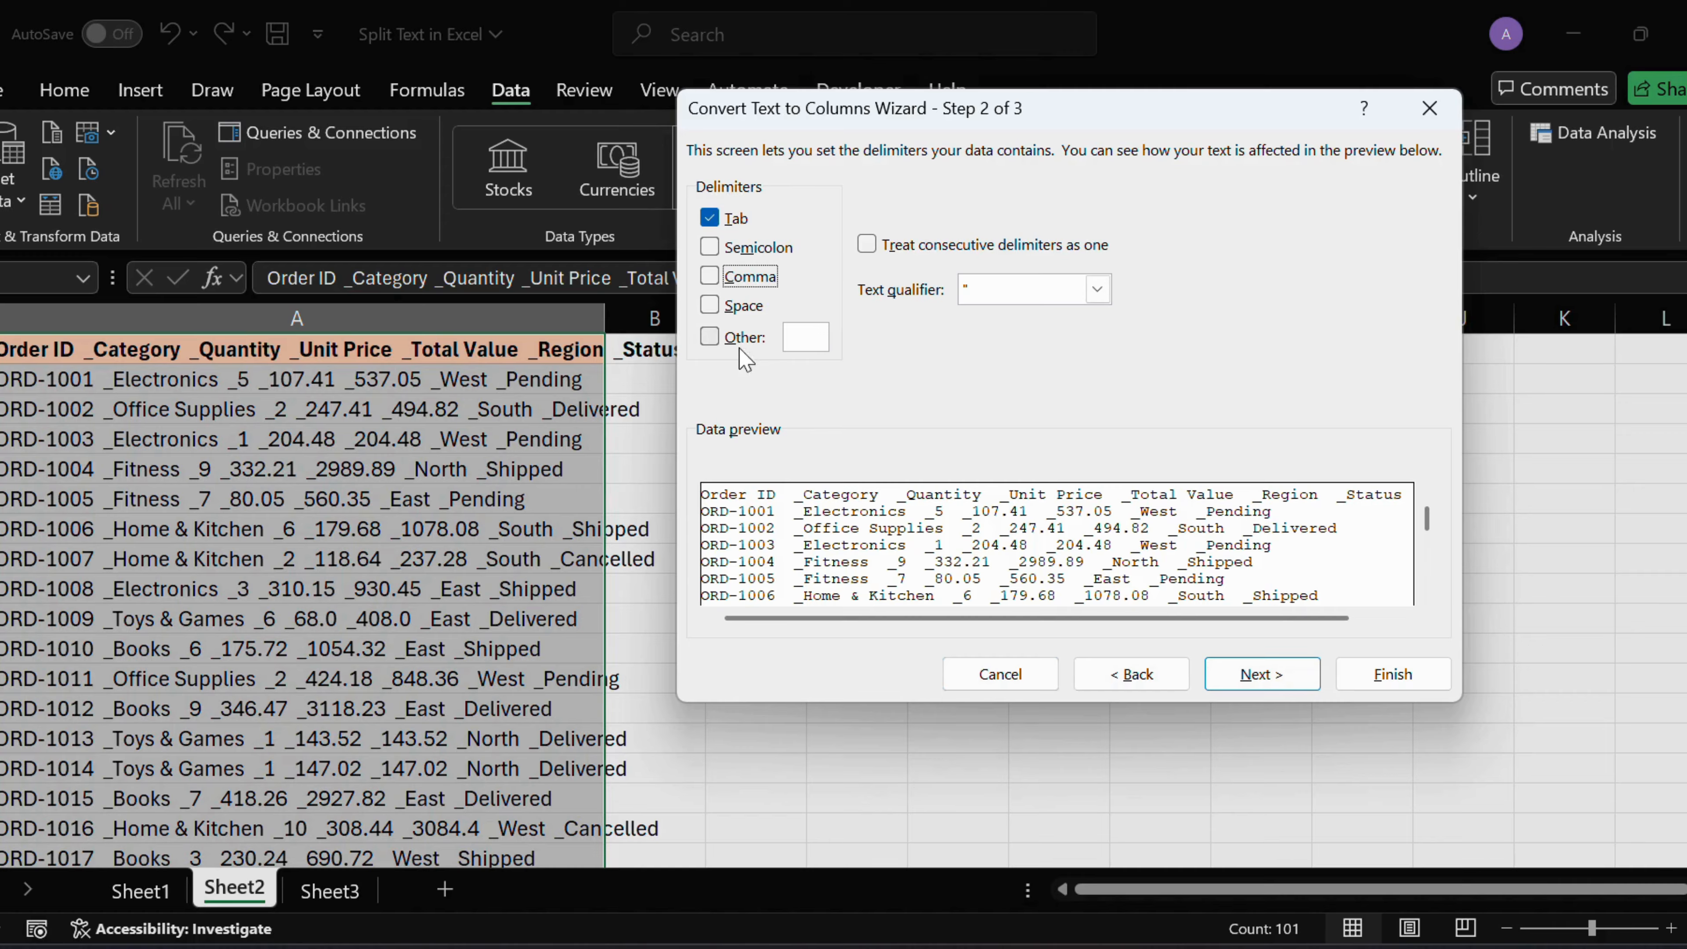
click(724, 340)
text(_)
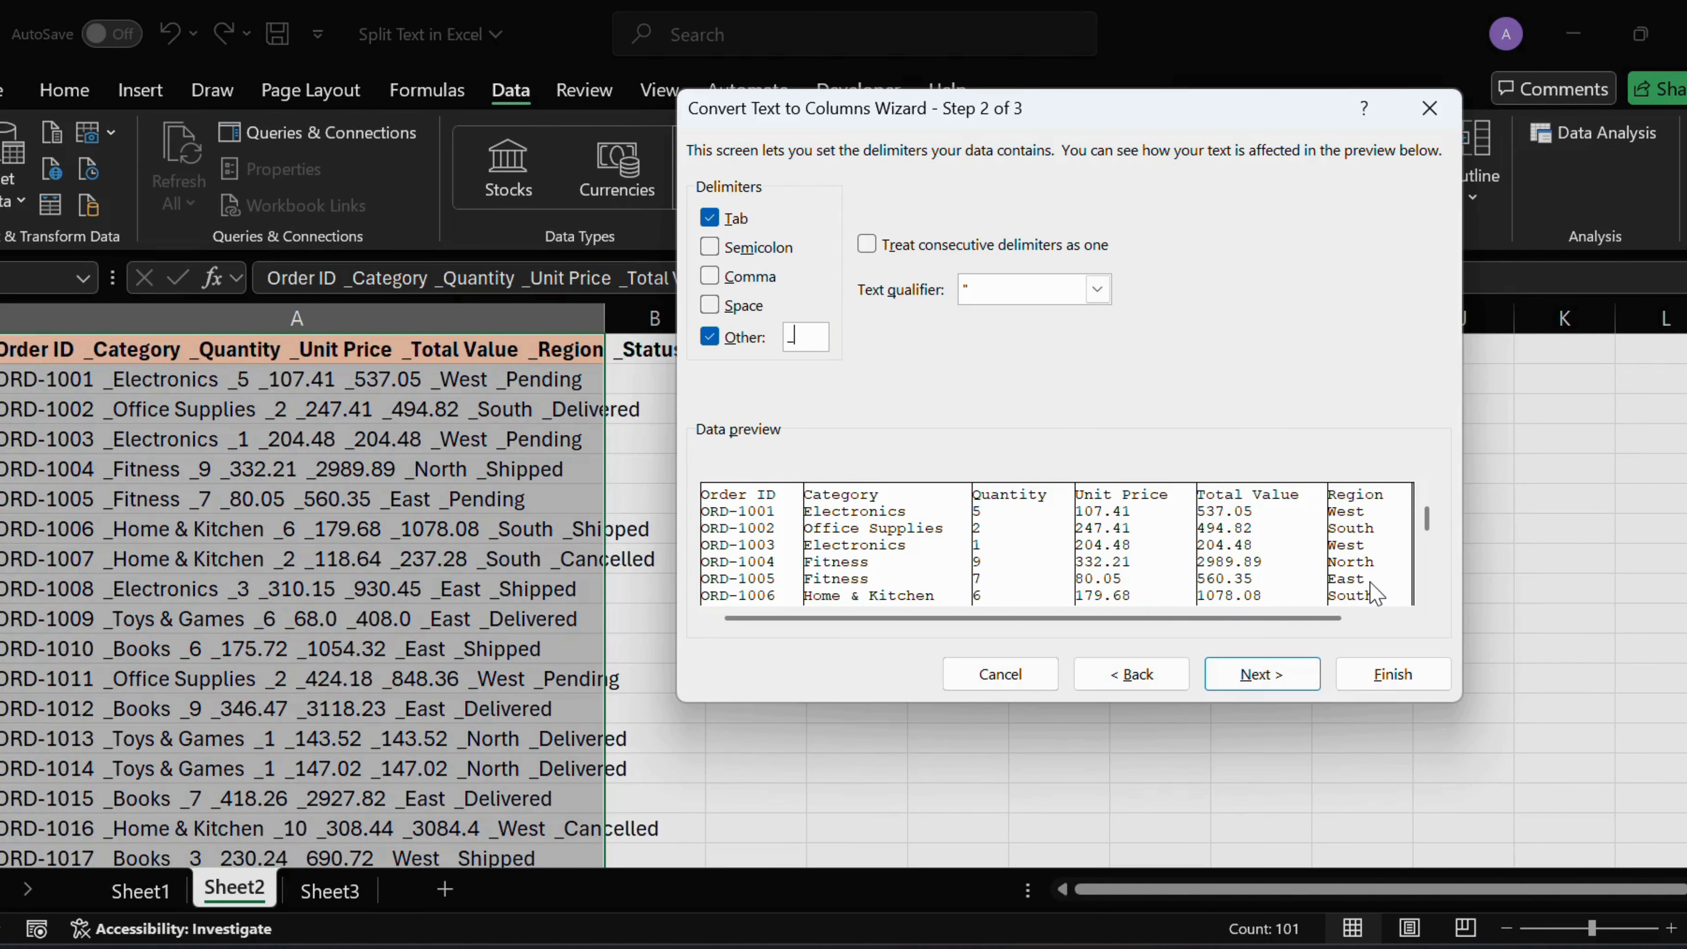
click(1362, 684)
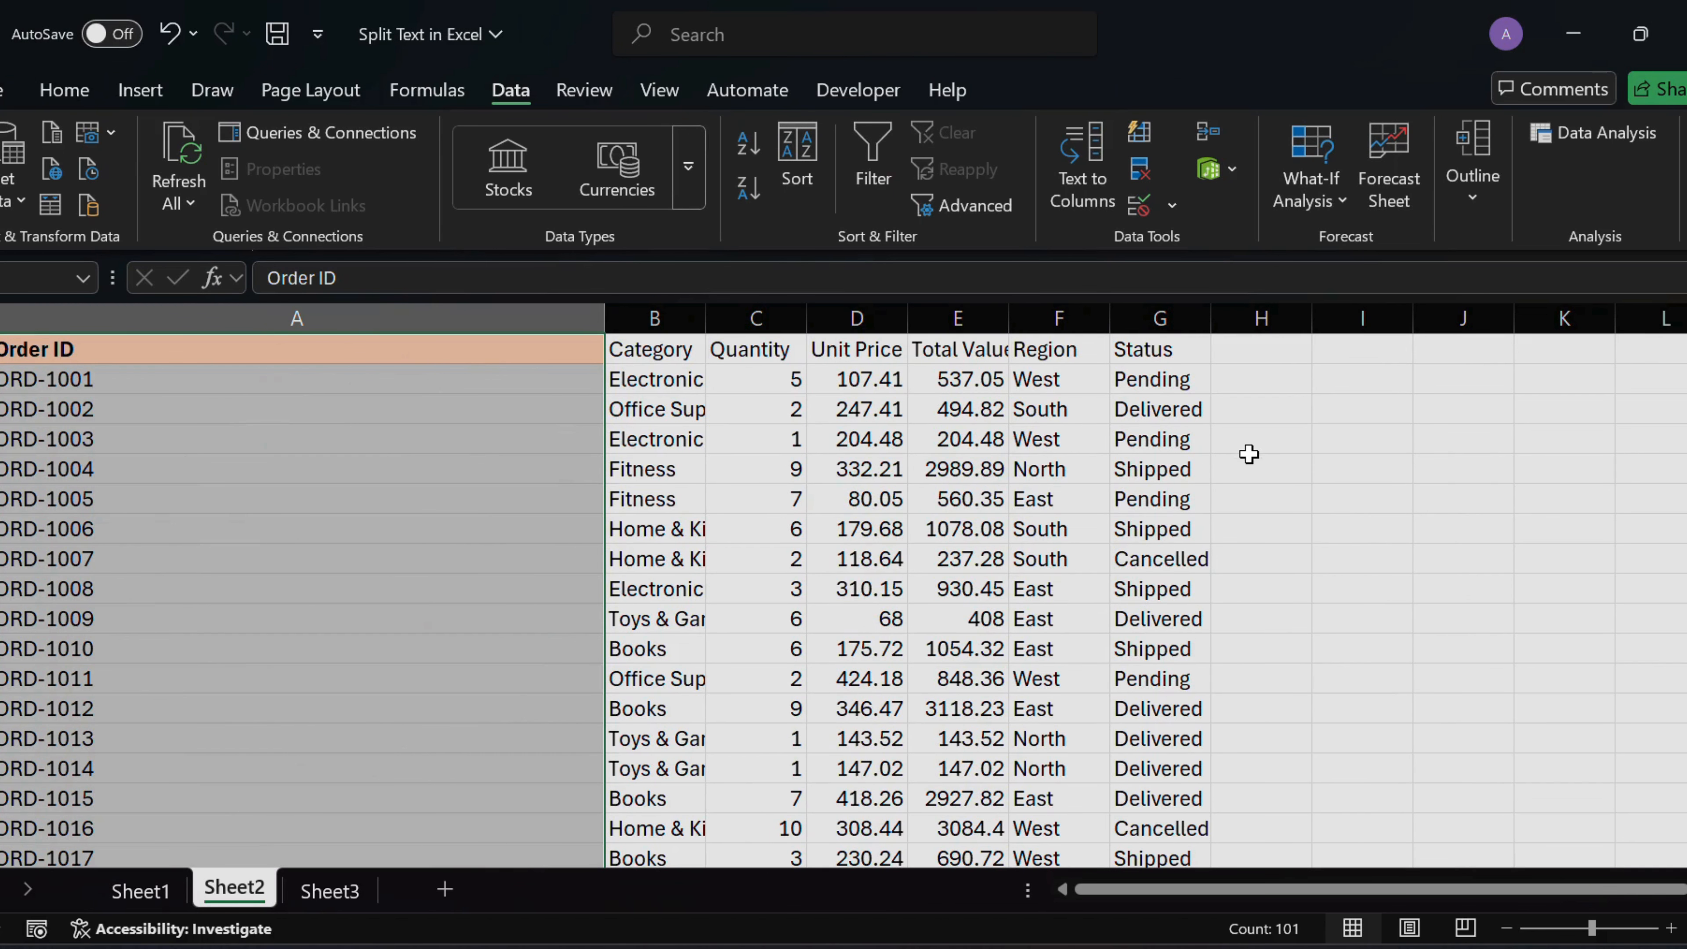
Step: Split the Name Surname column on Sheet3 with Text to Columns, replacing the underscore in the Other delimiter with a space
click(330, 891)
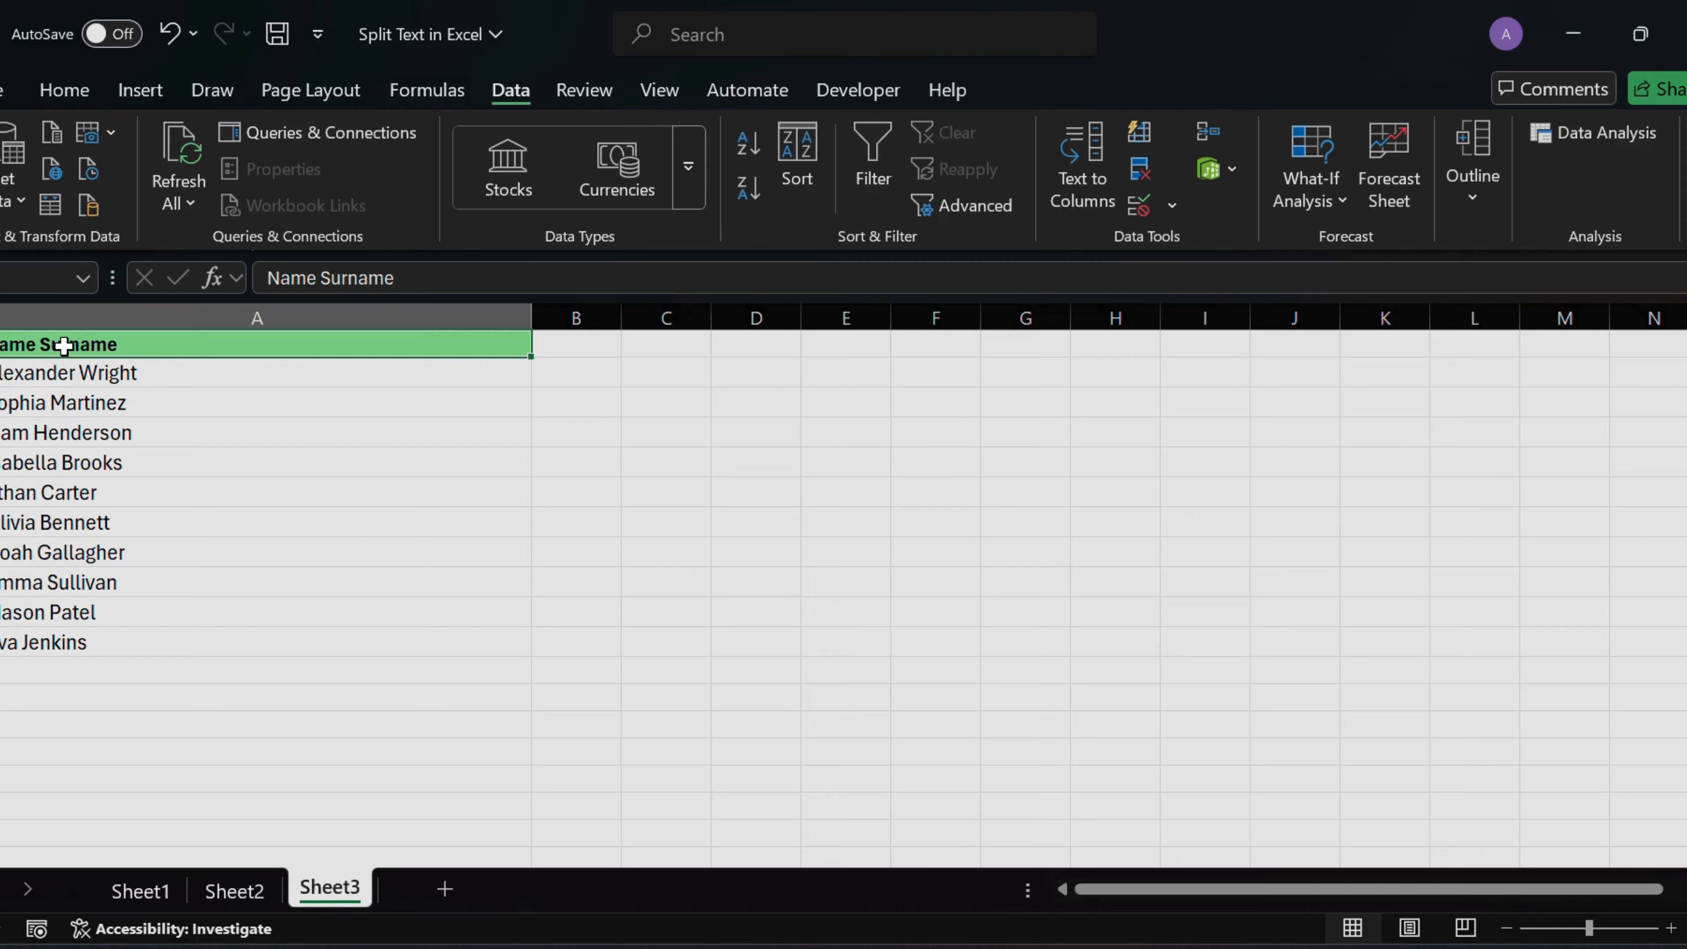
key(ctrl+shift+Down)
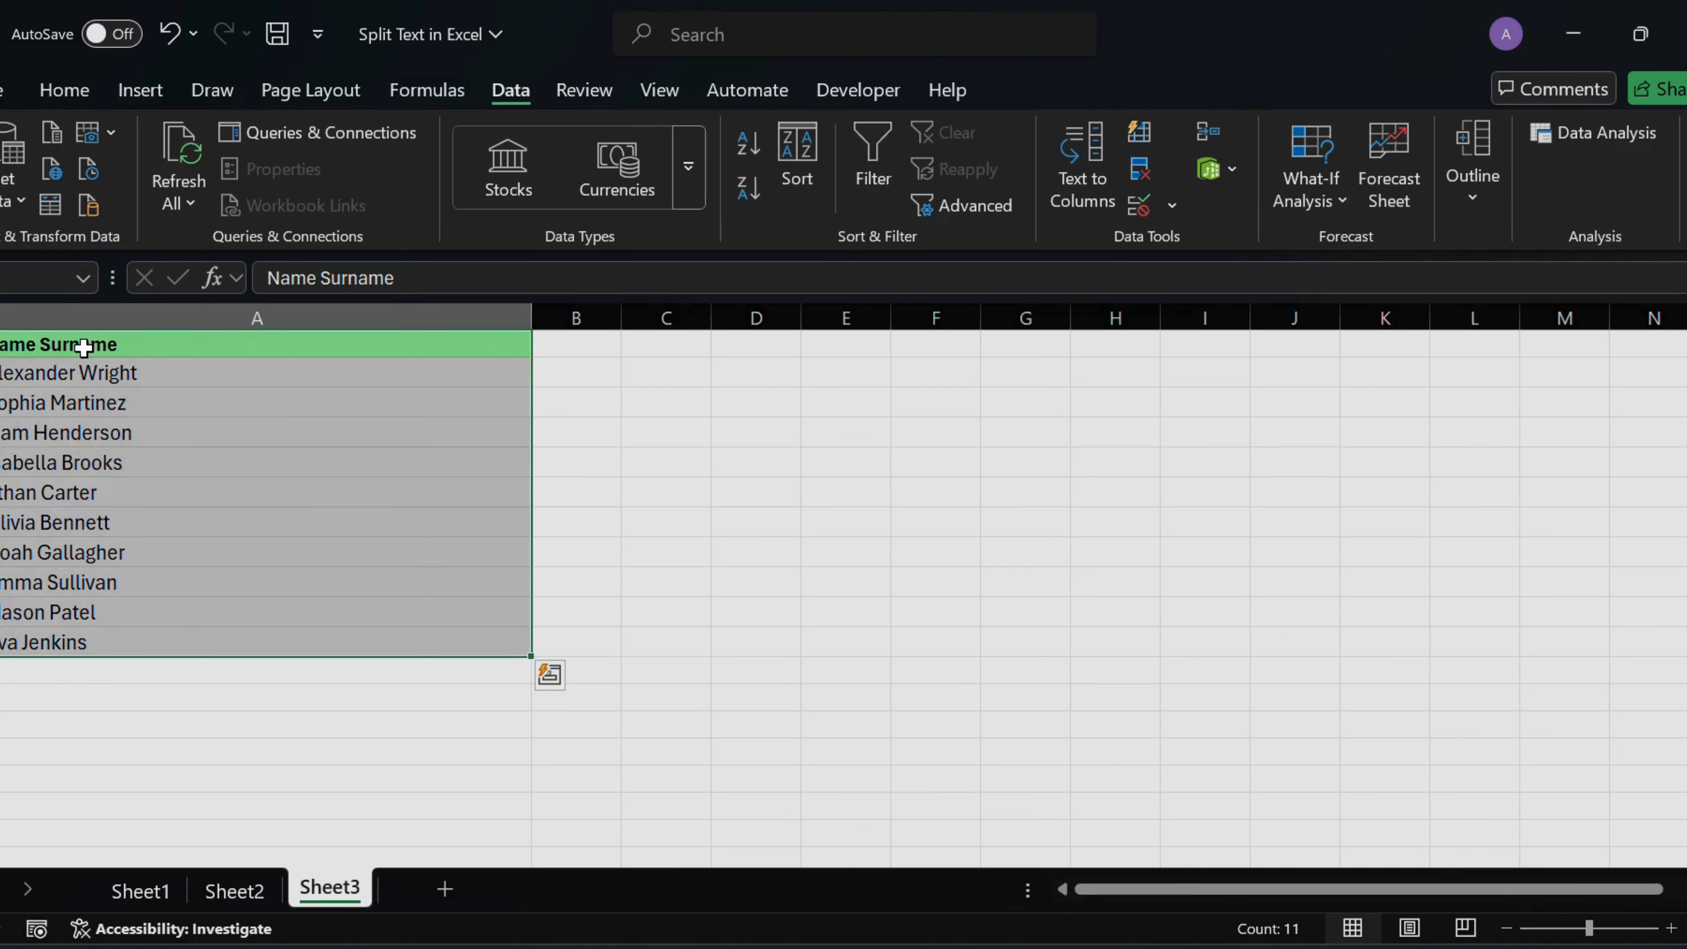
click(1066, 192)
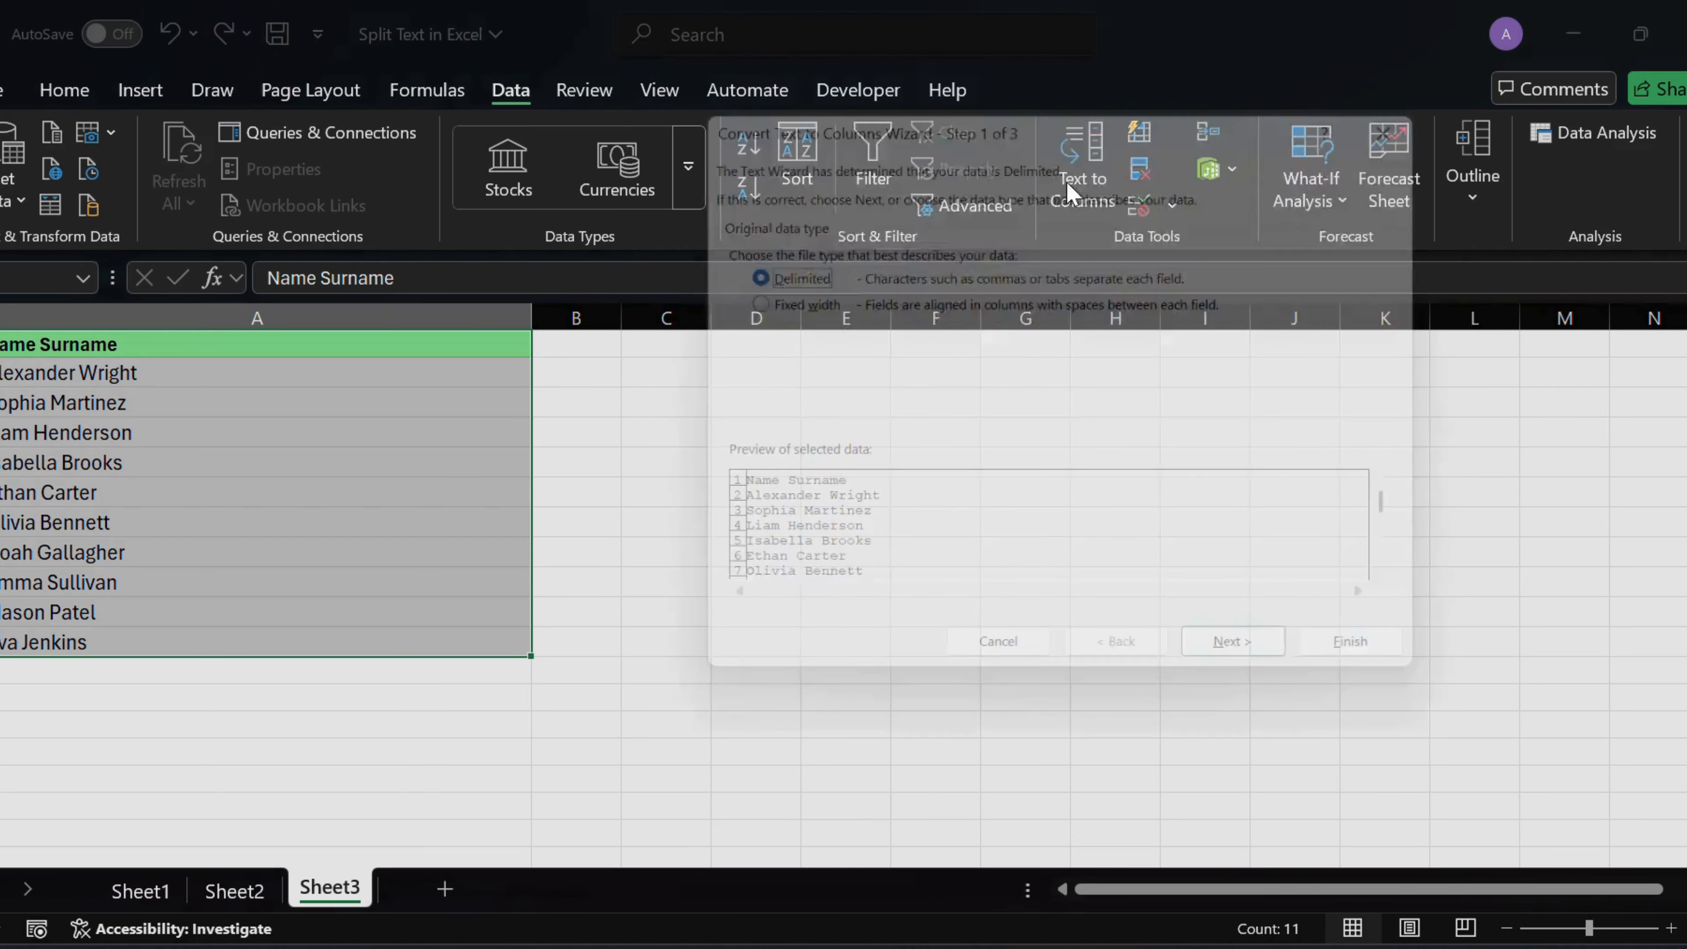
click(1257, 673)
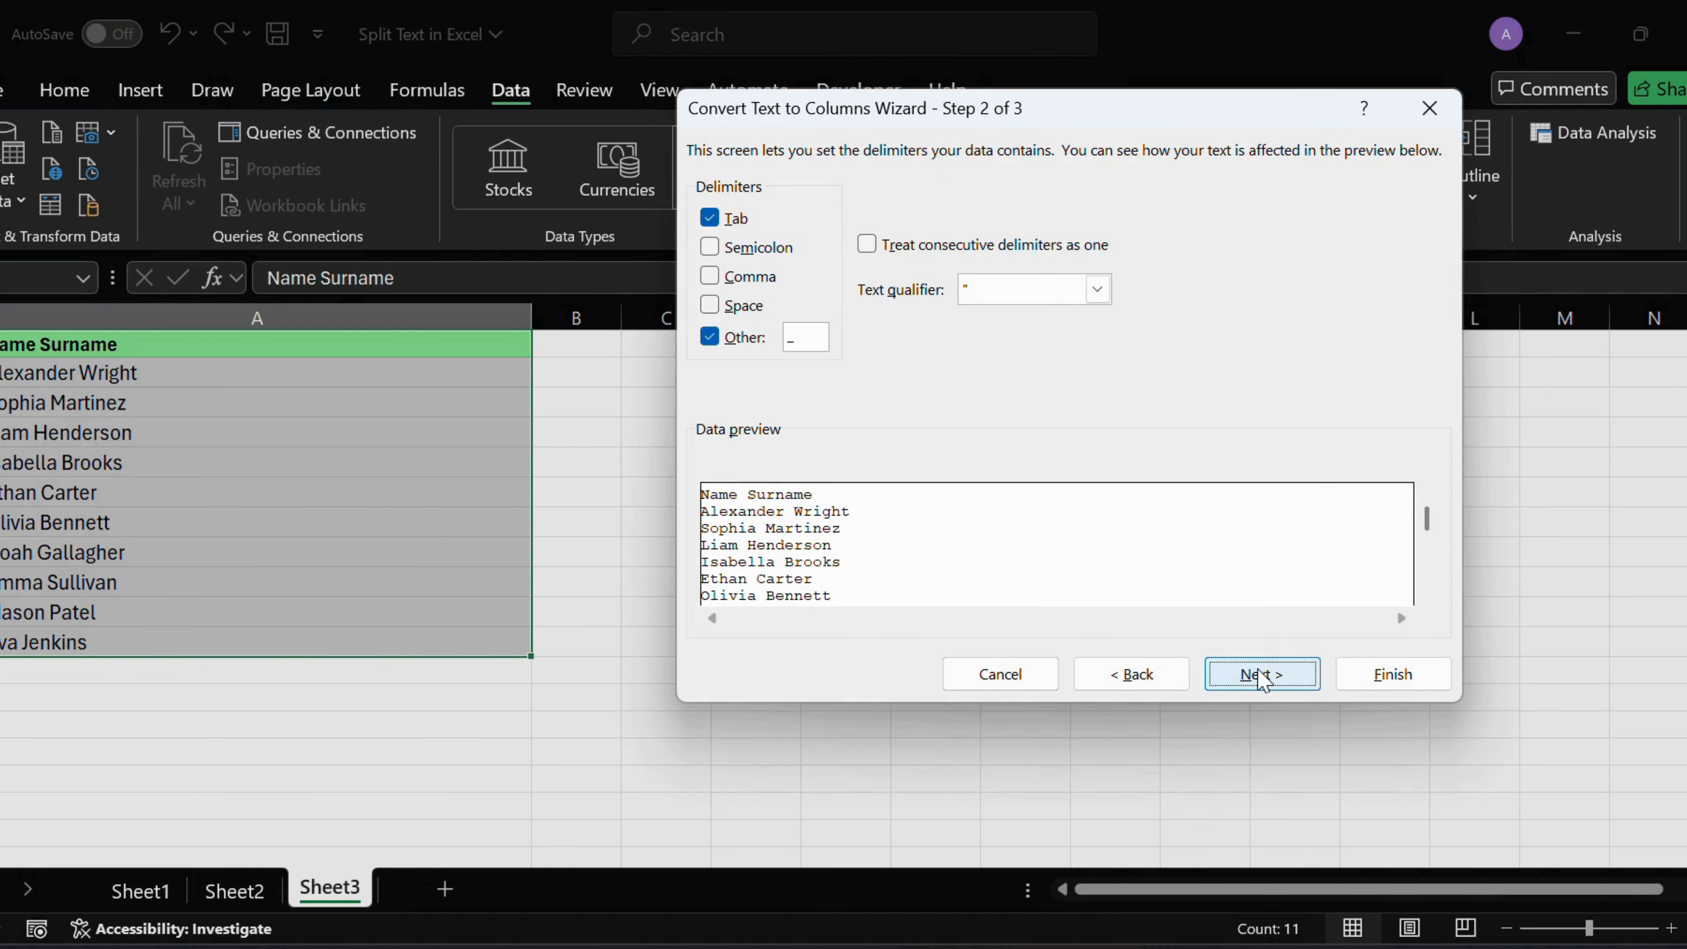
click(808, 339)
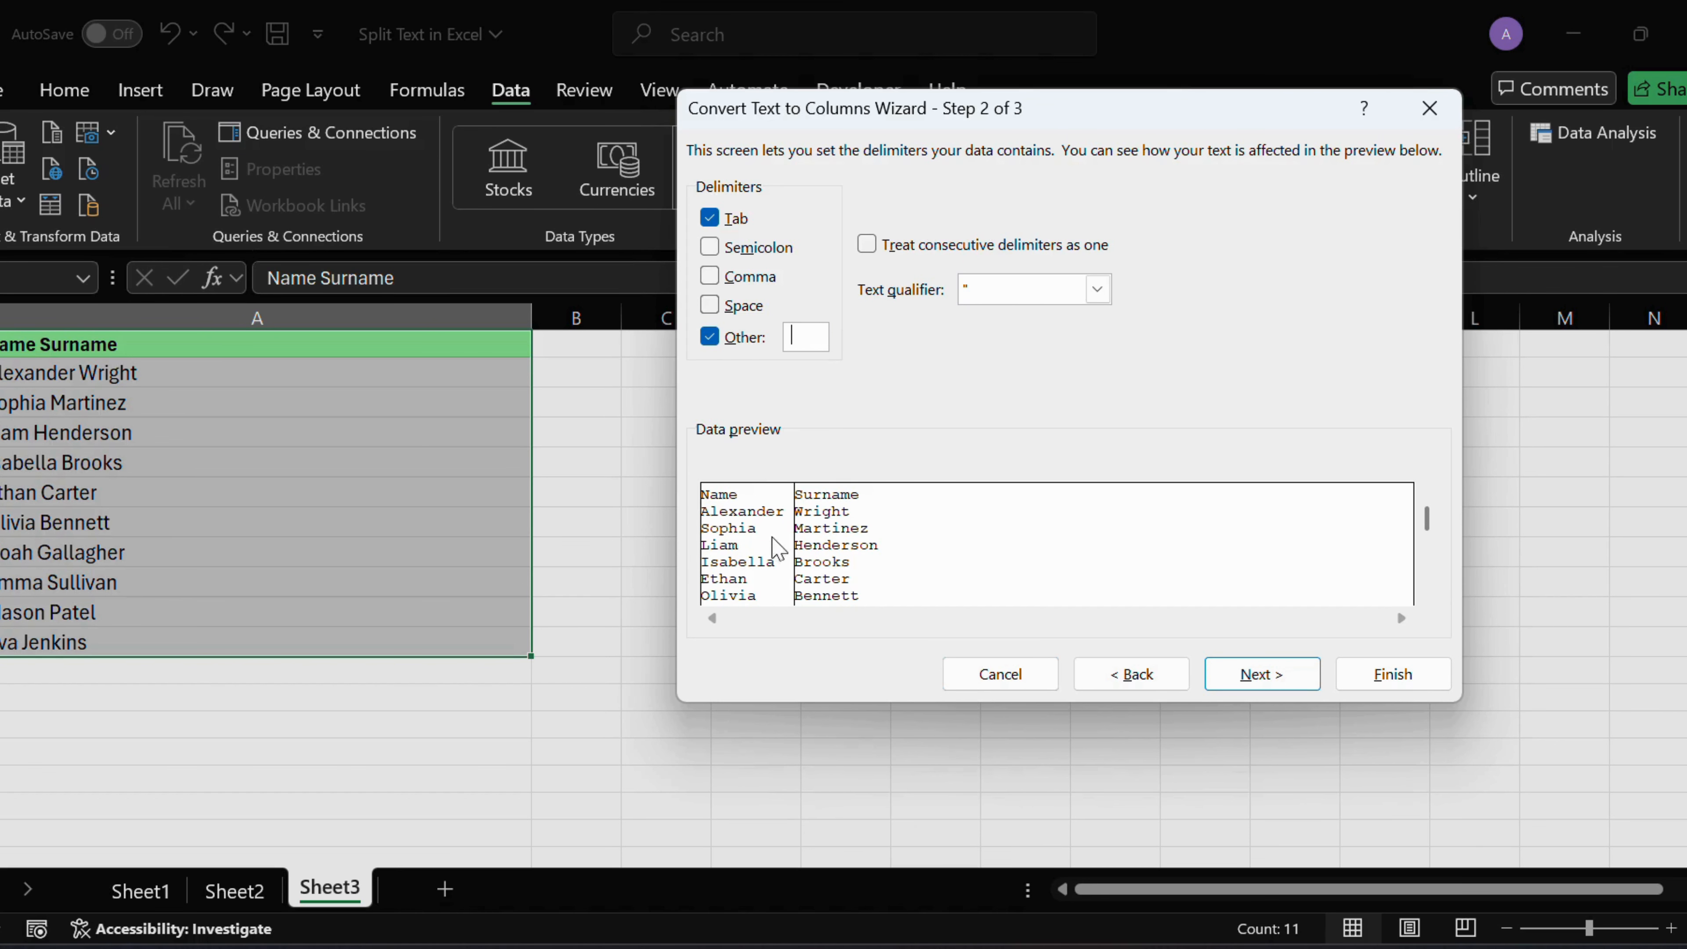
click(1394, 686)
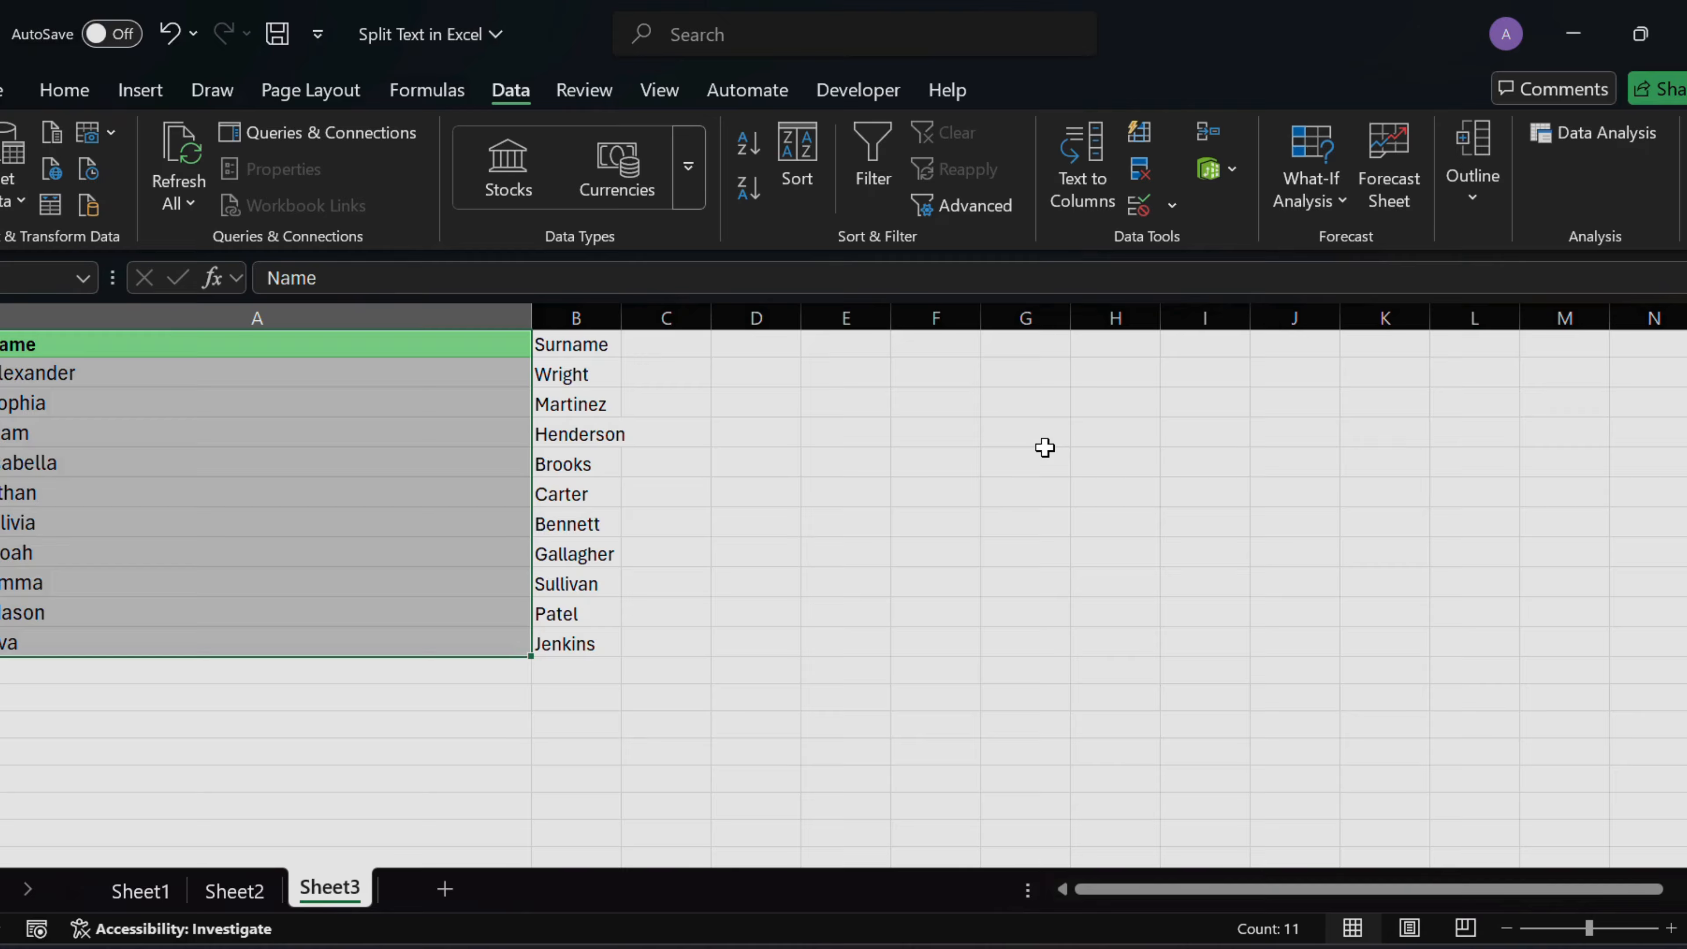
Step: Inspect the TEXTSPLIT formula behind the Name header in cell B2 of Sheet4
click(143, 890)
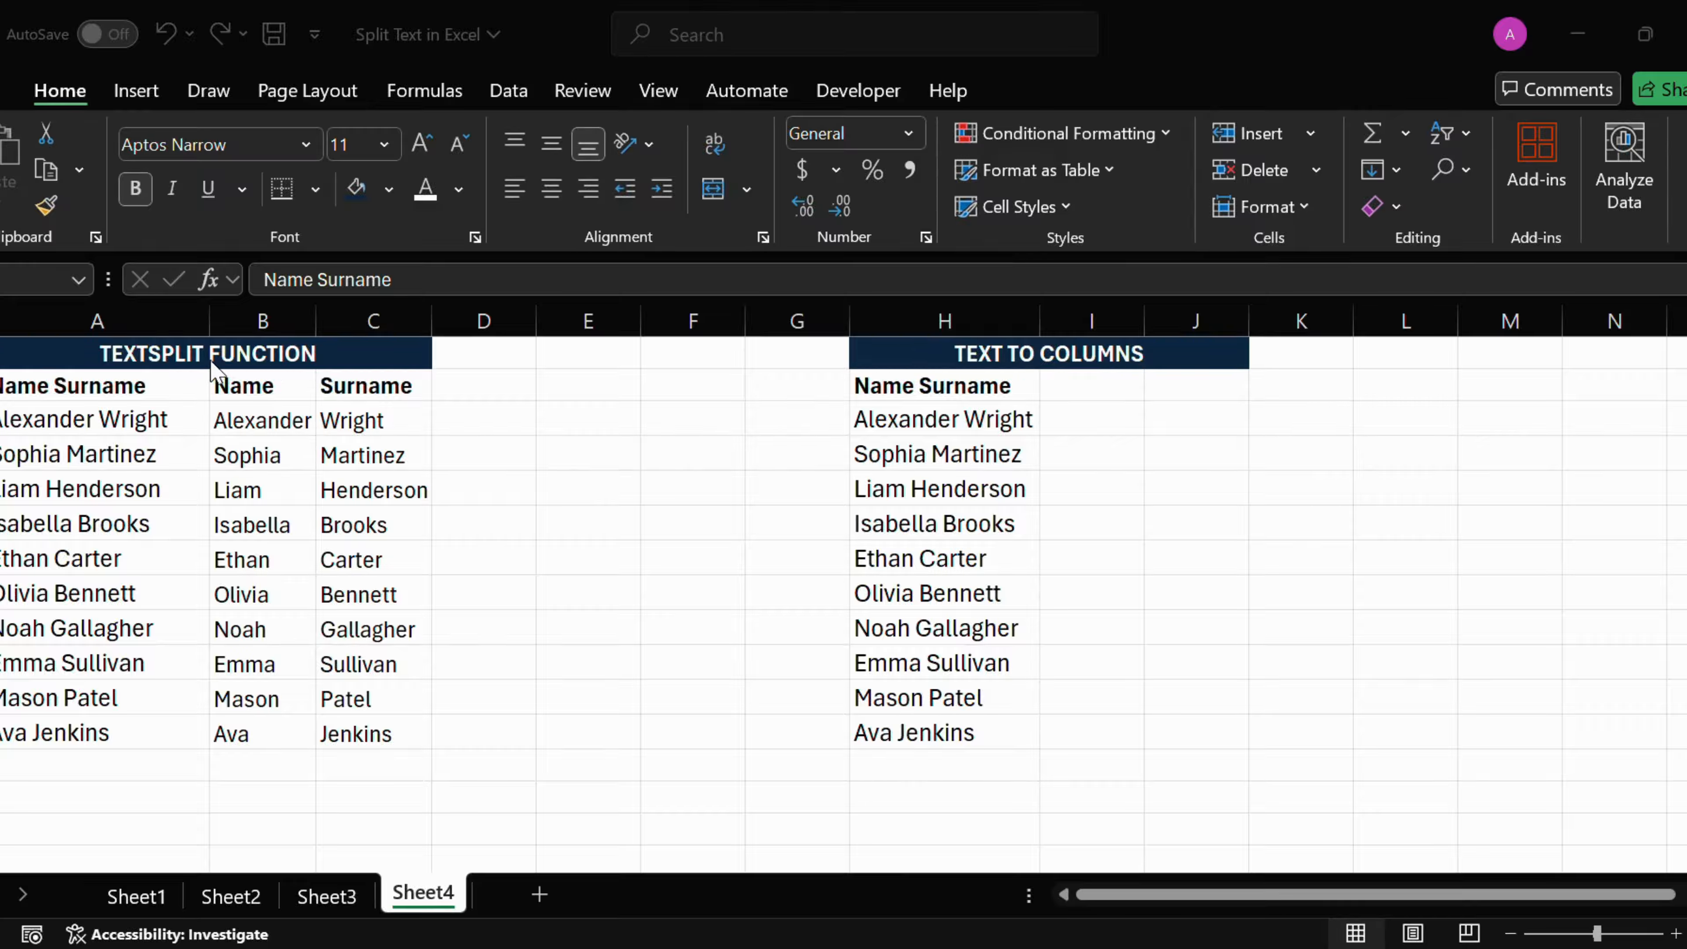
double_click(250, 394)
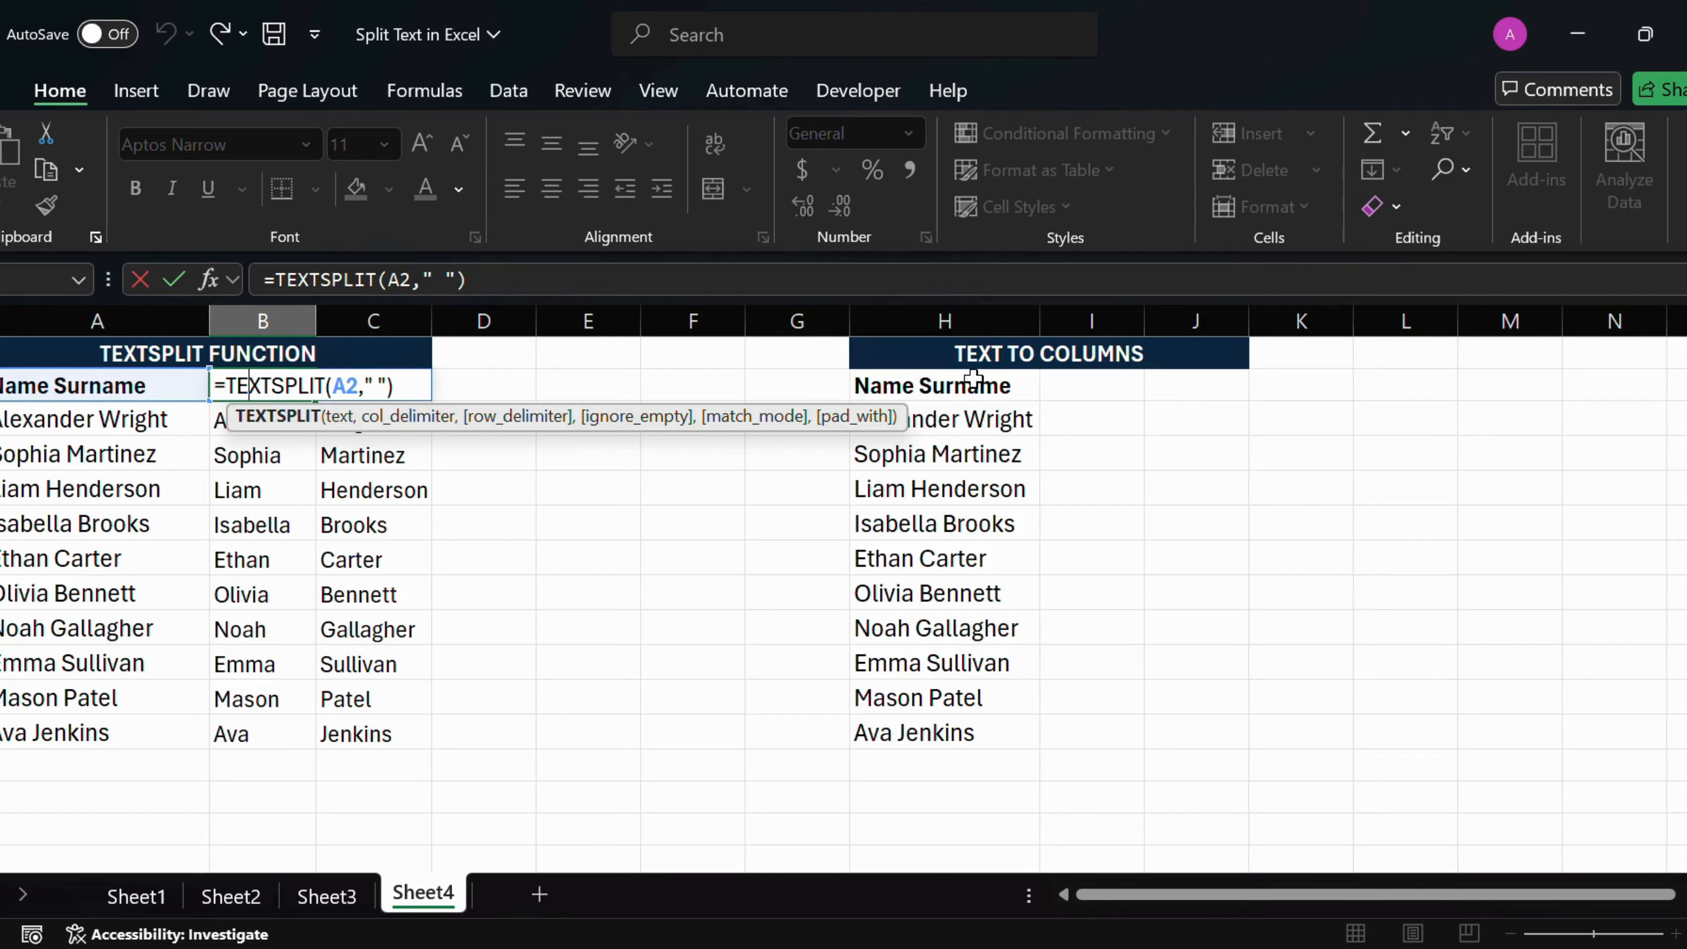
Step: Try splitting H2:H12 in place with Text to Columns, using a space as the Other delimiter, and undo the split
drag(975, 387, 986, 732)
click(499, 101)
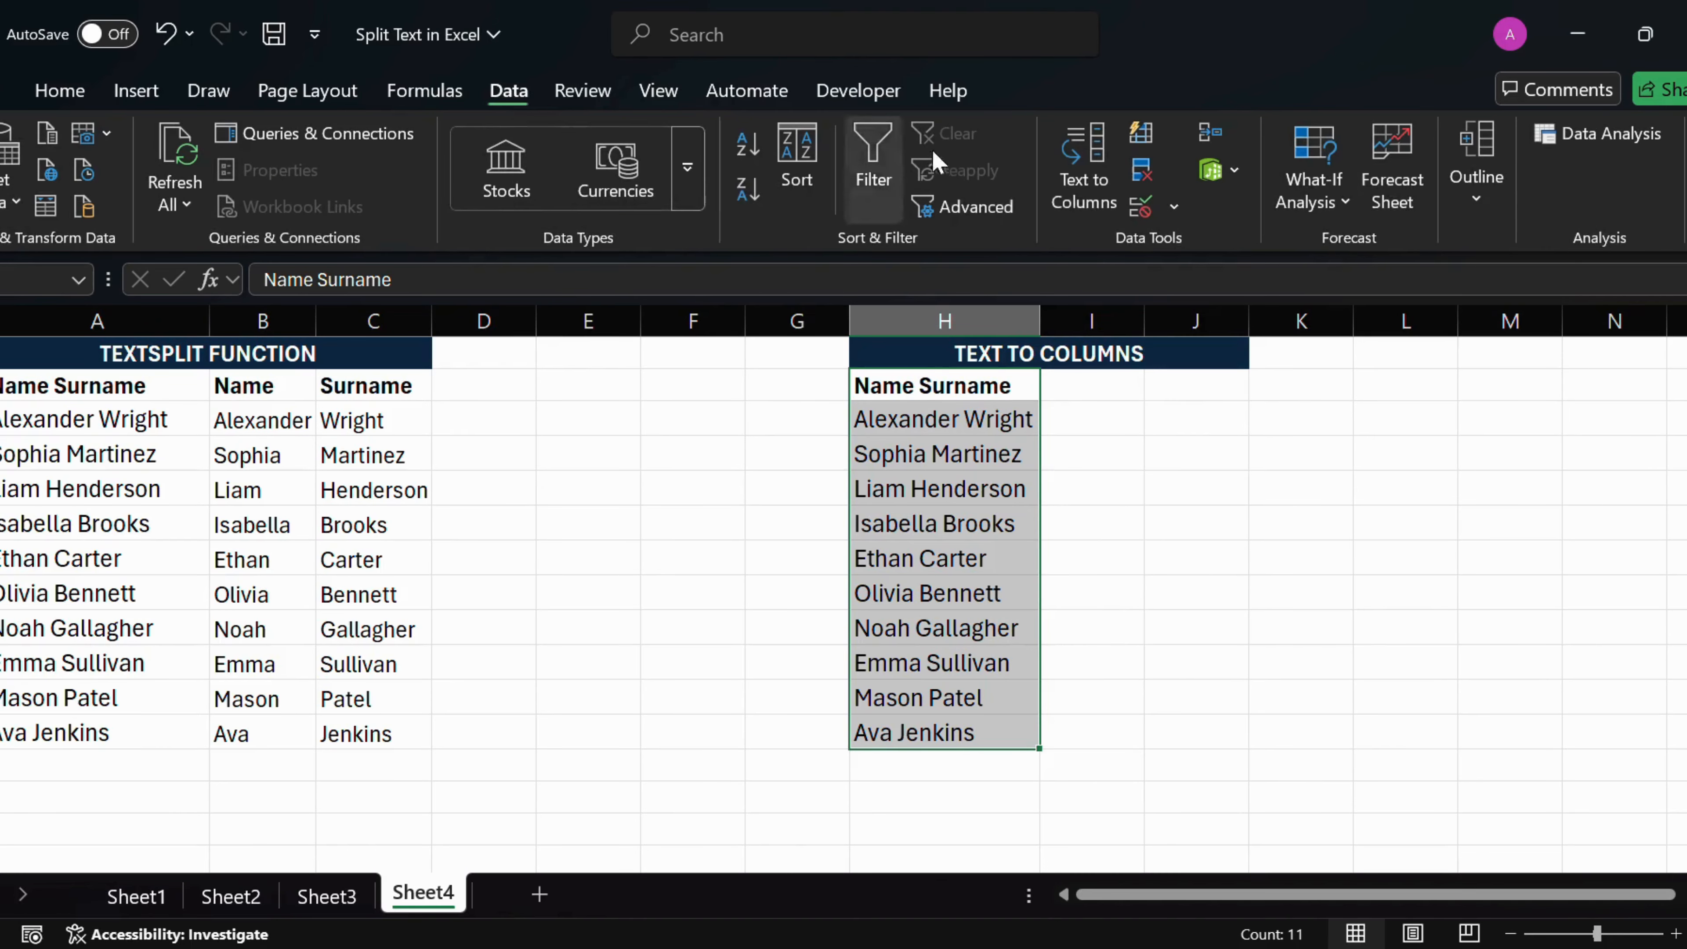
click(1073, 195)
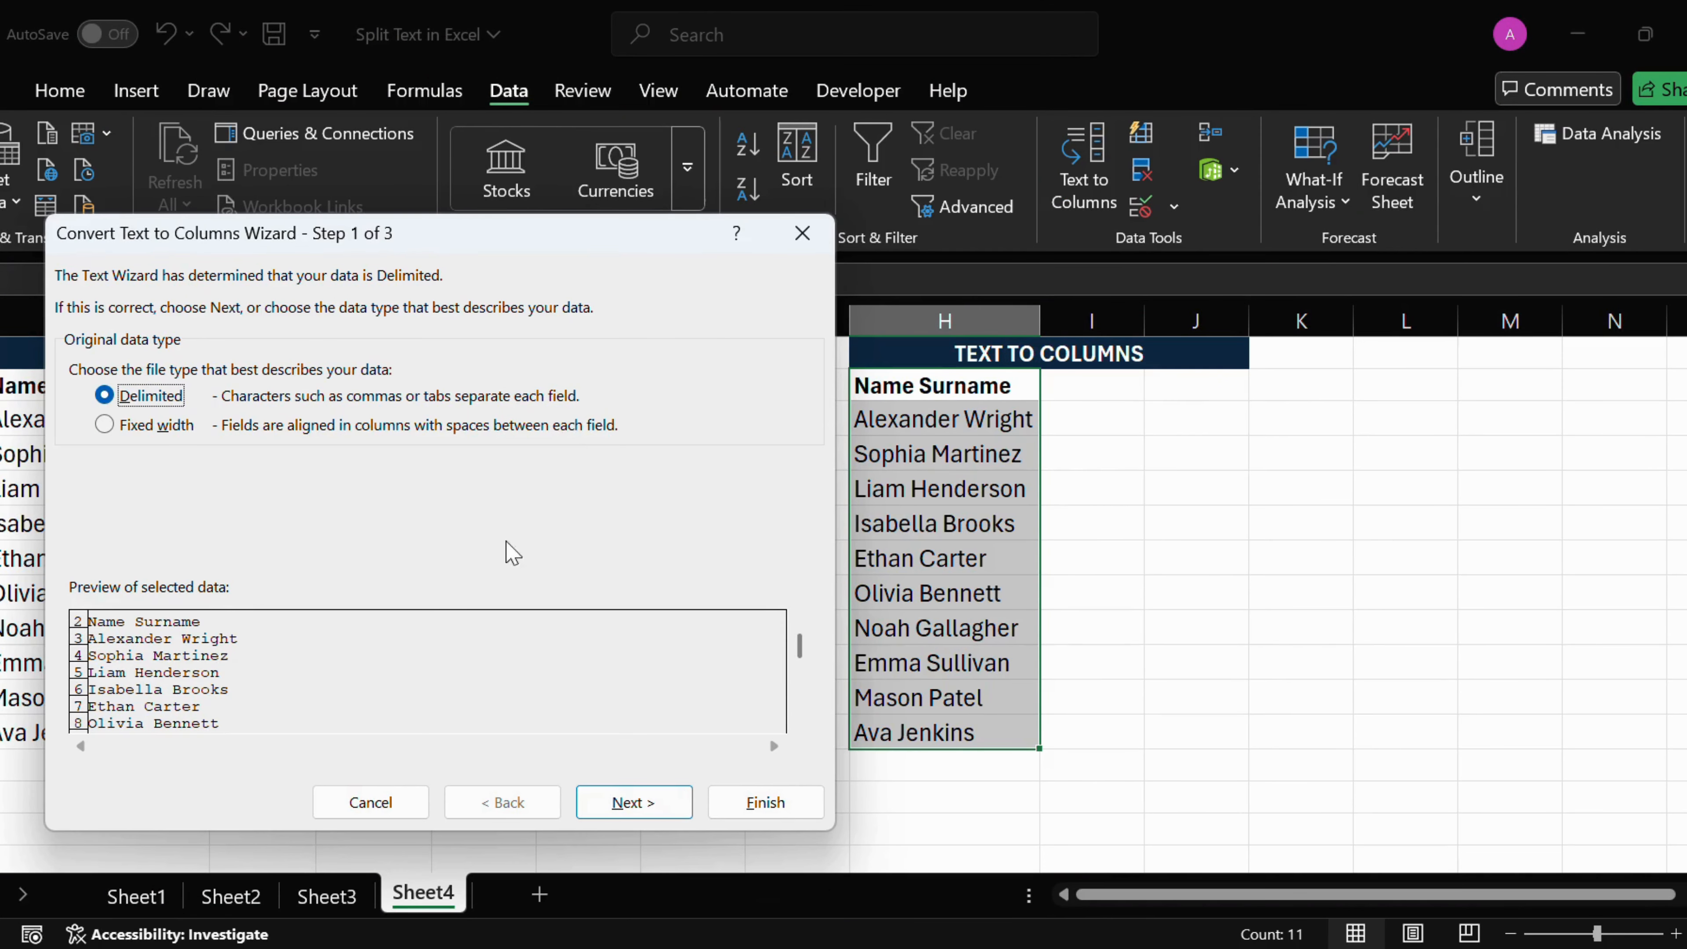
click(631, 801)
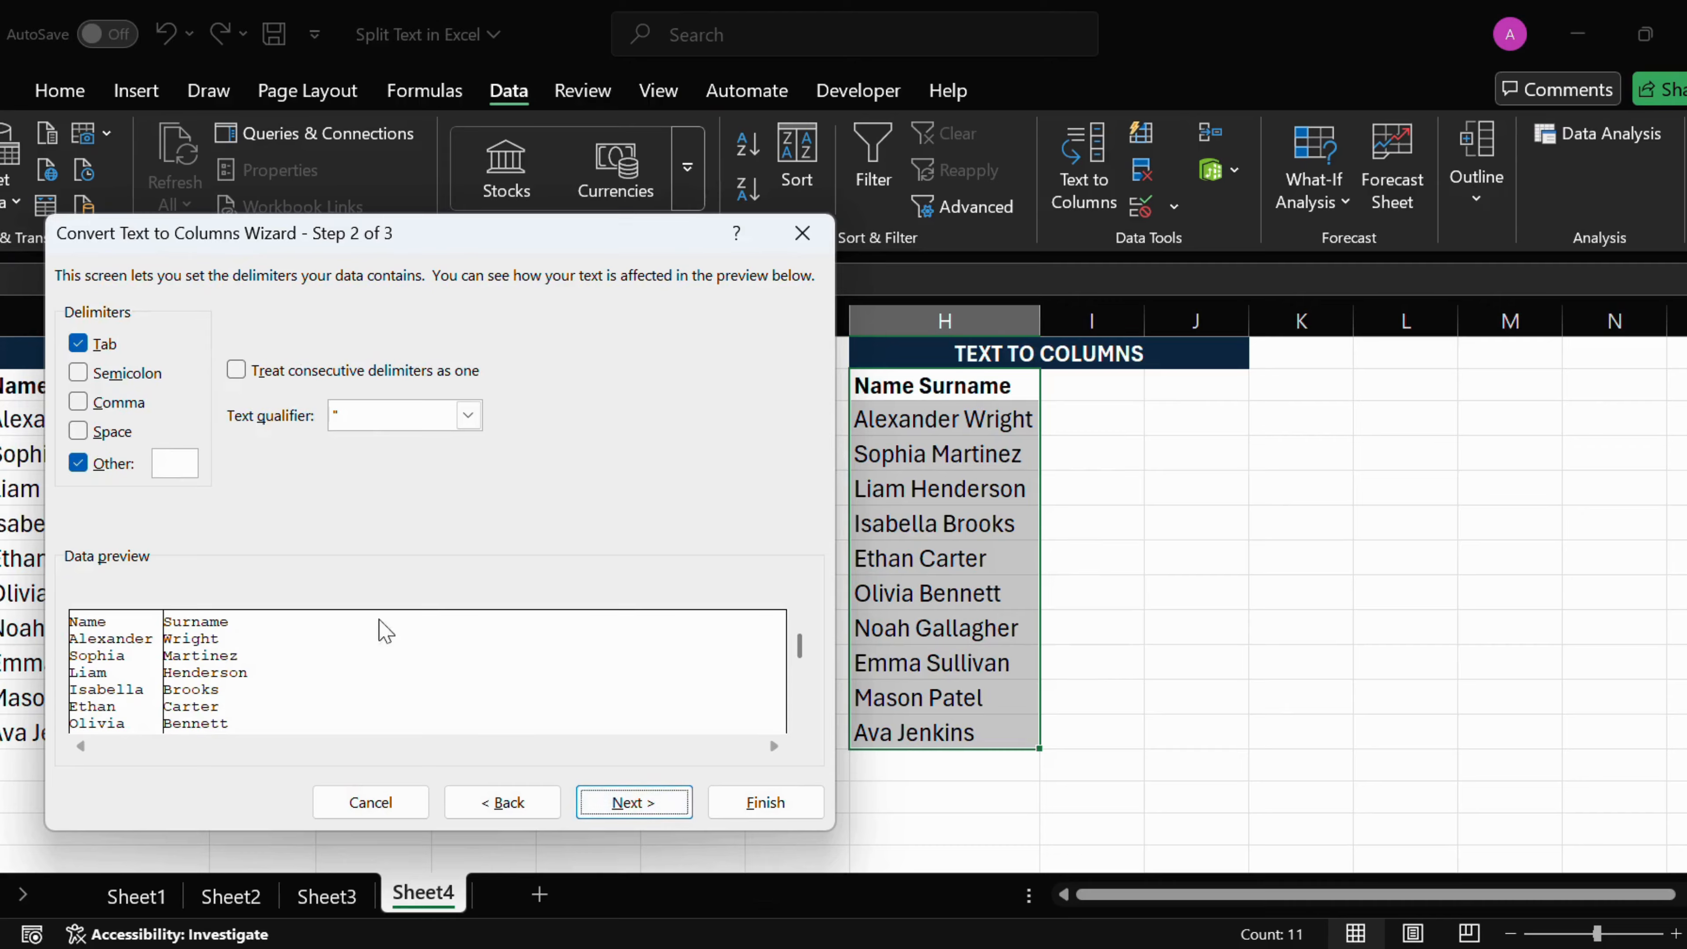
click(167, 465)
click(756, 802)
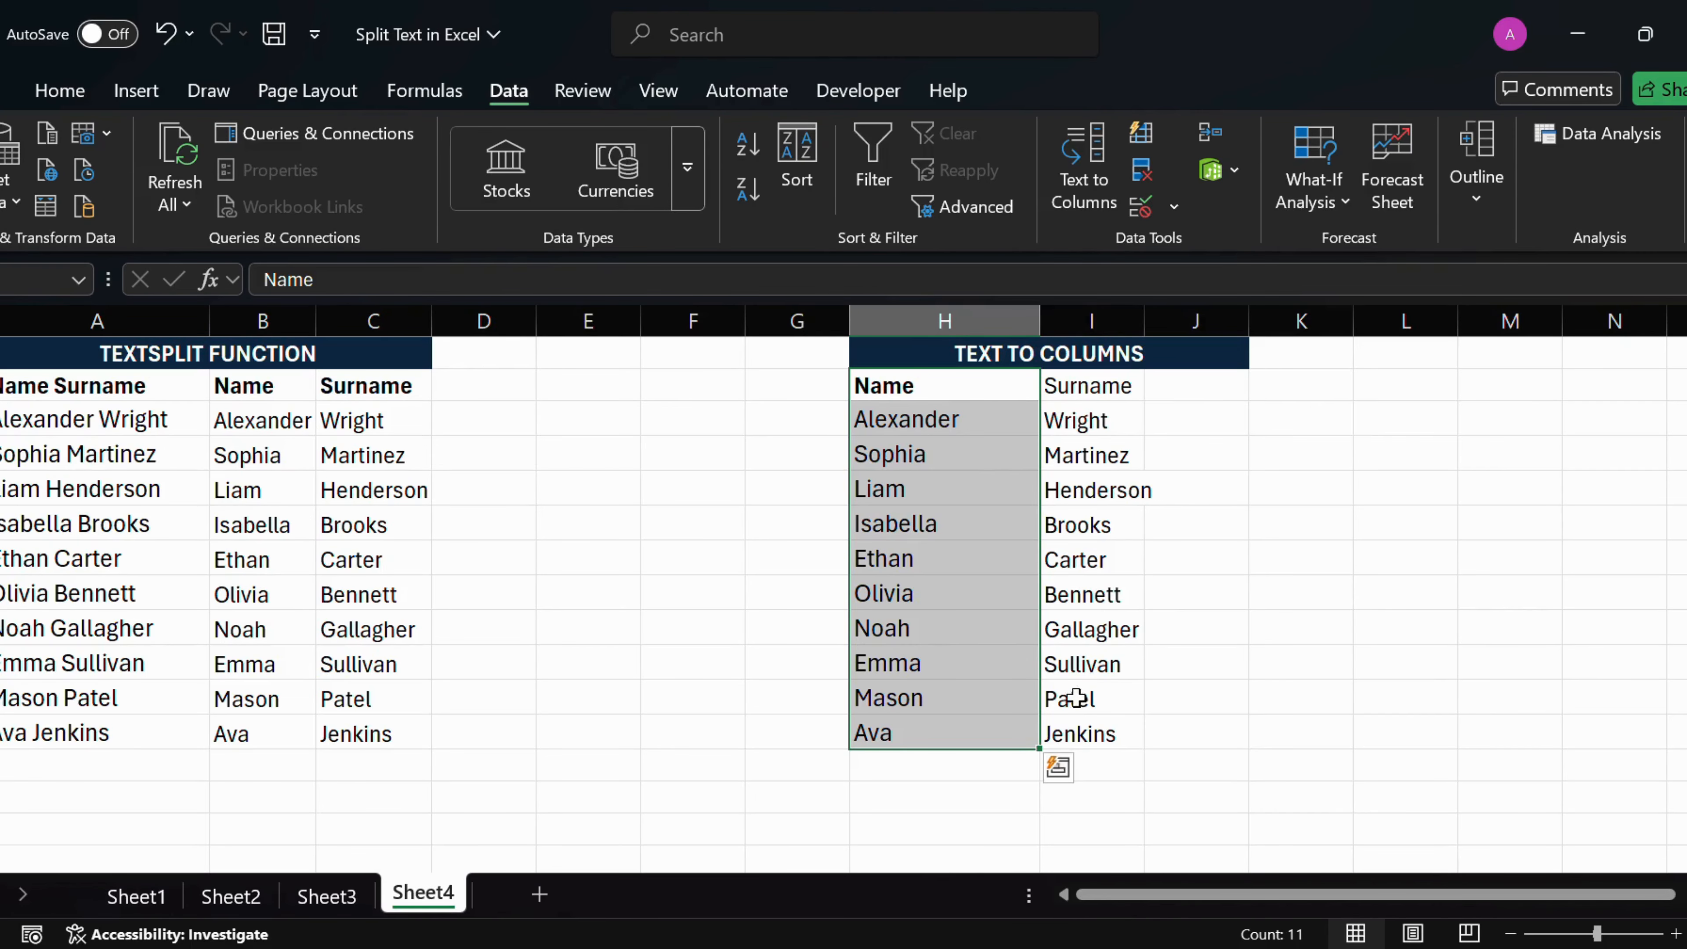
key(ctrl+z)
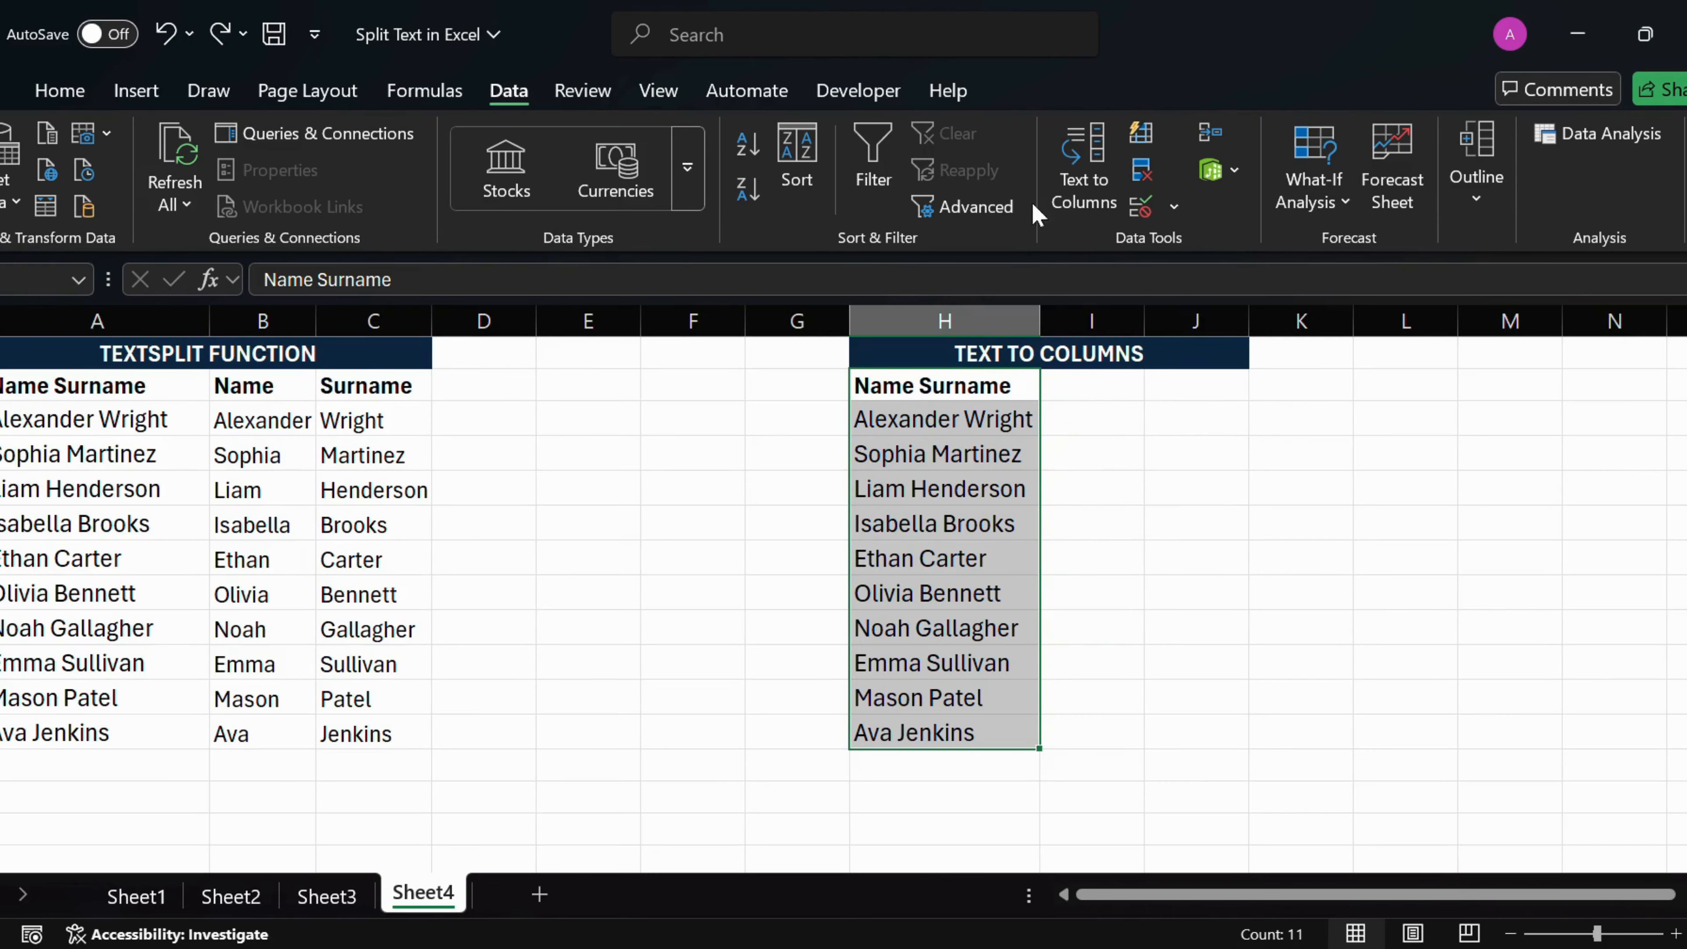
Step: Split H2:H12 with Text to Columns as delimited by a space, setting the destination to column I, row 2
click(1081, 189)
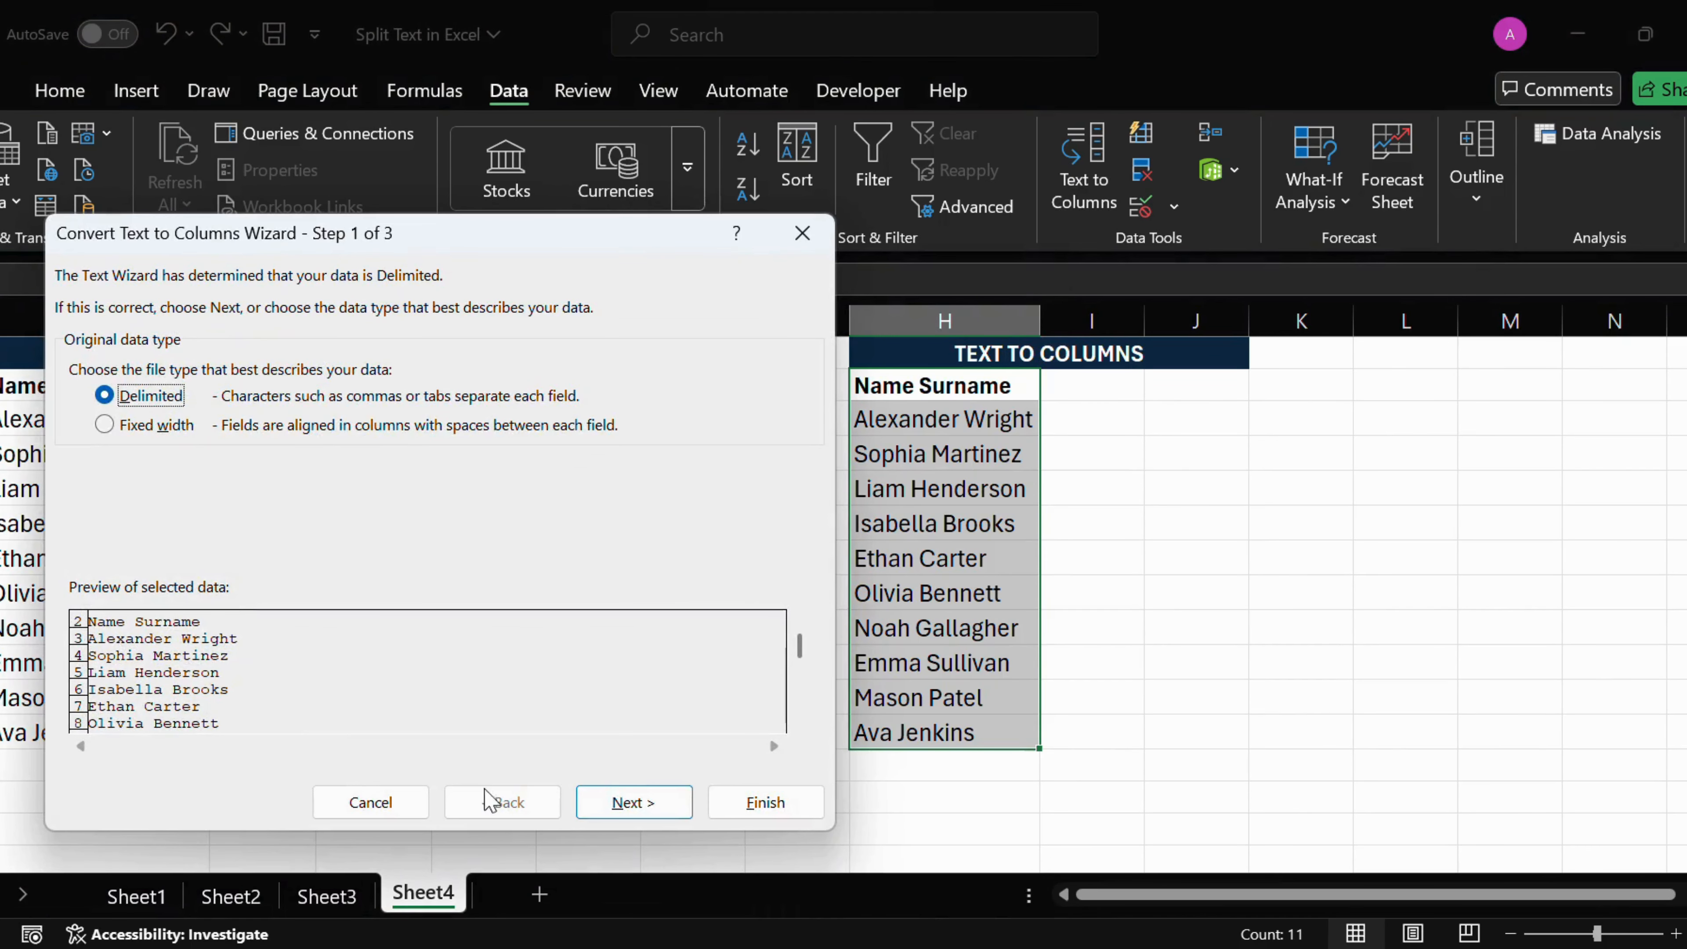
click(662, 804)
click(661, 805)
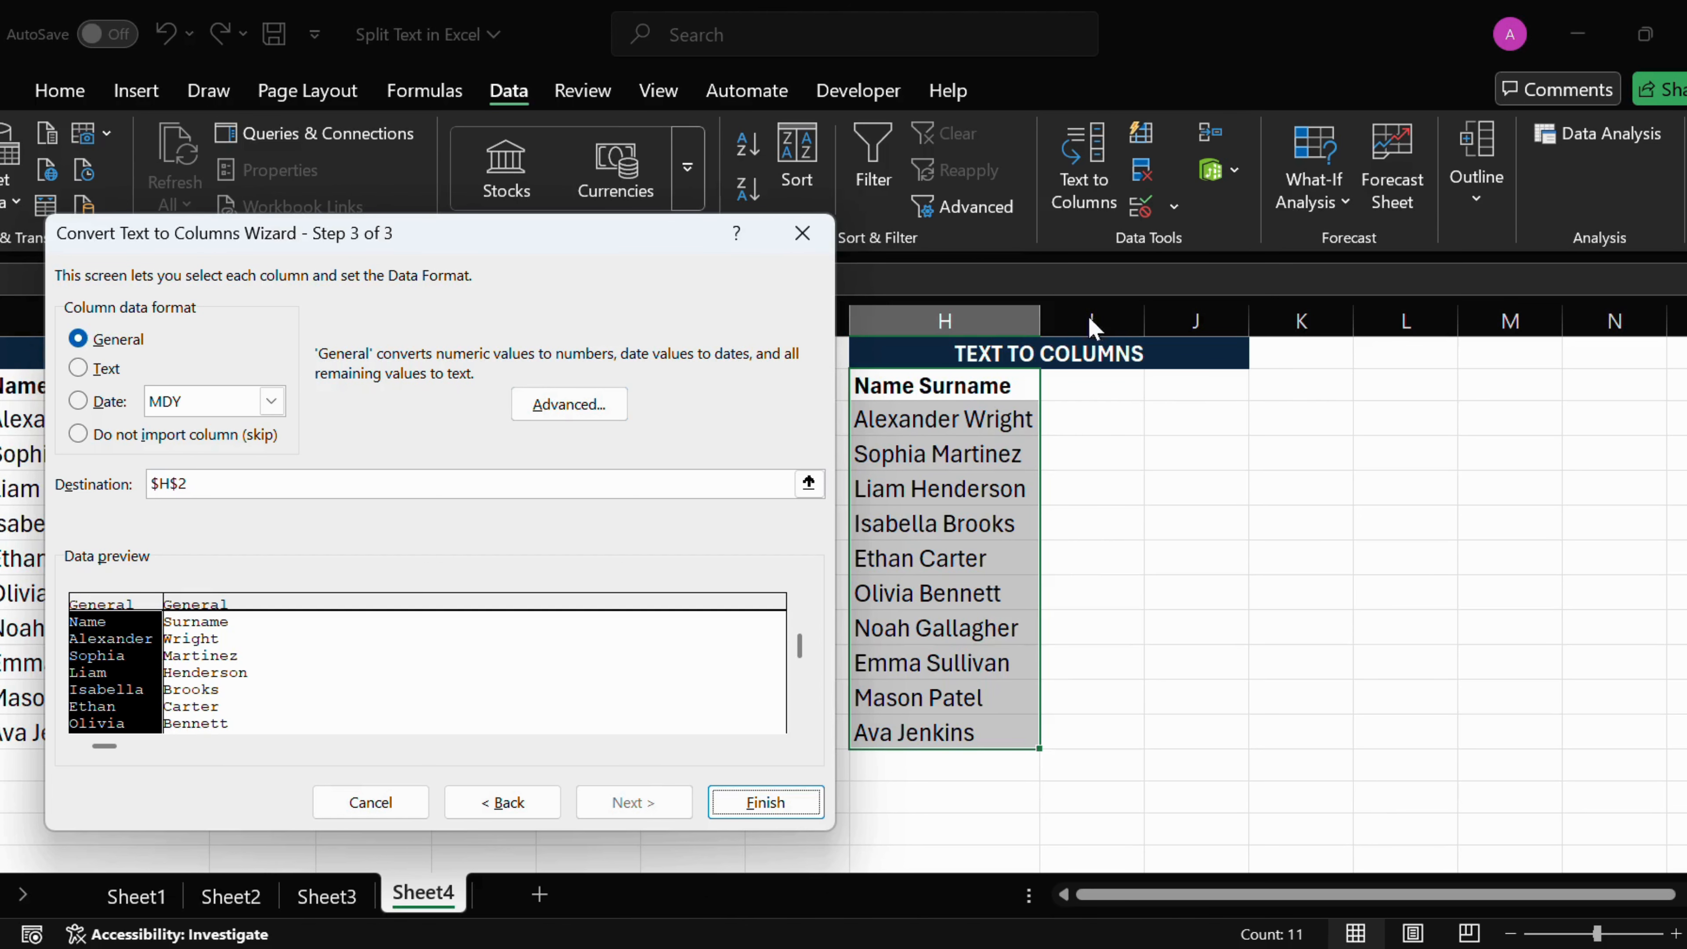
click(168, 484)
key(BackSpace)
text(I)
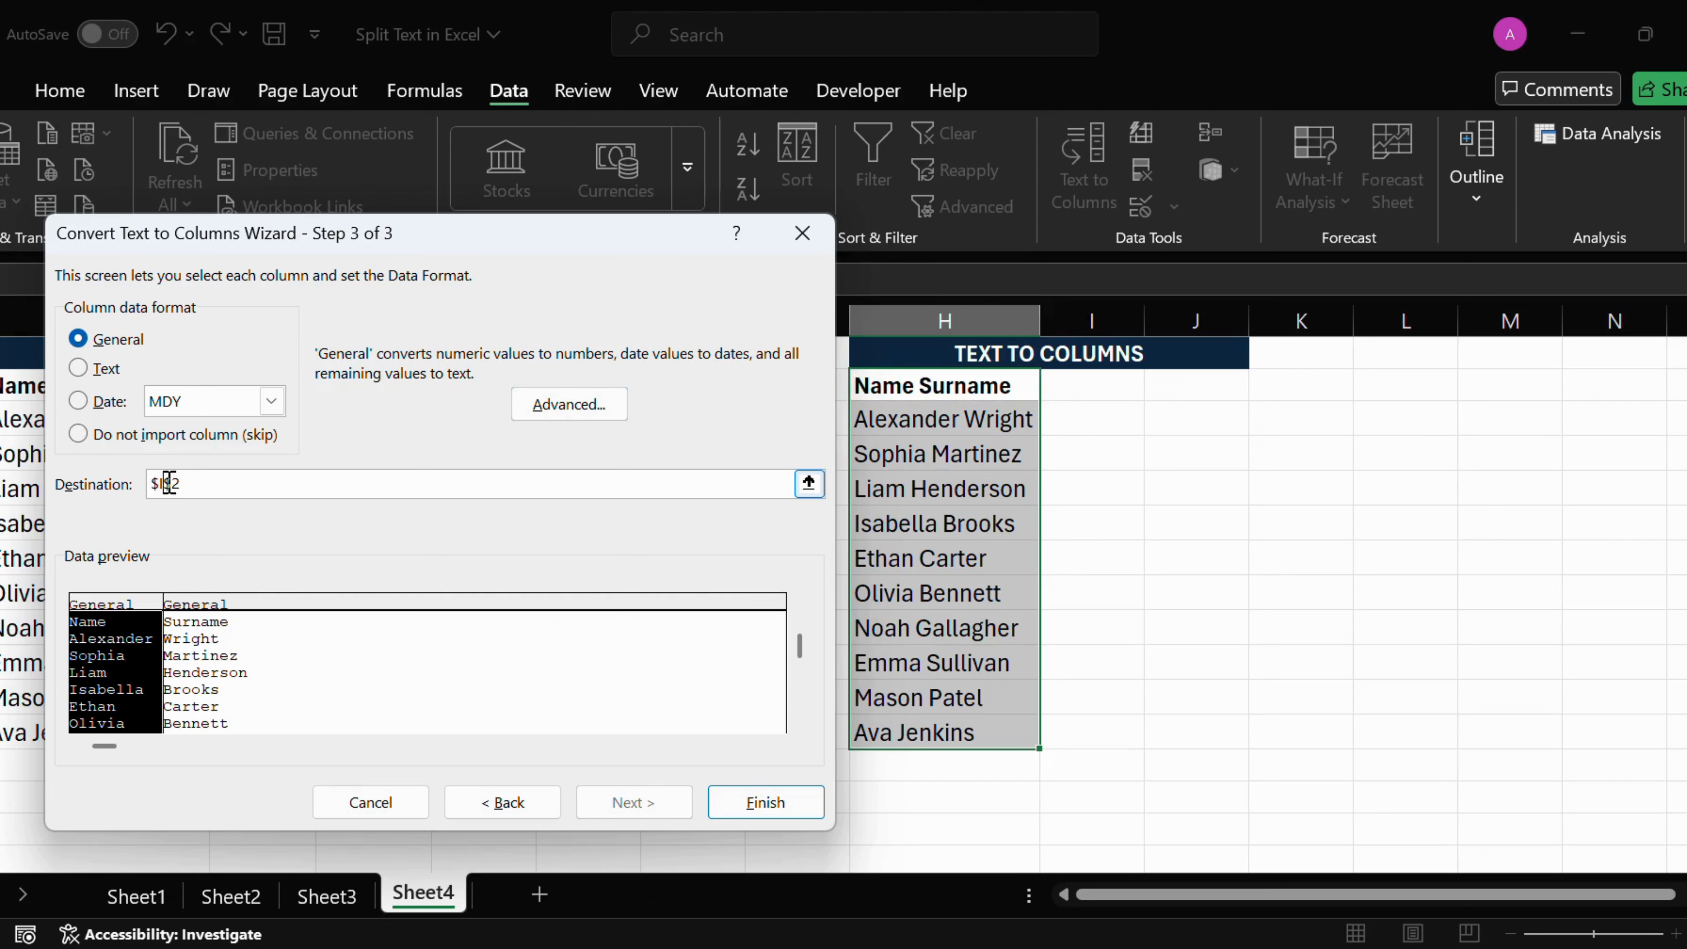
click(734, 803)
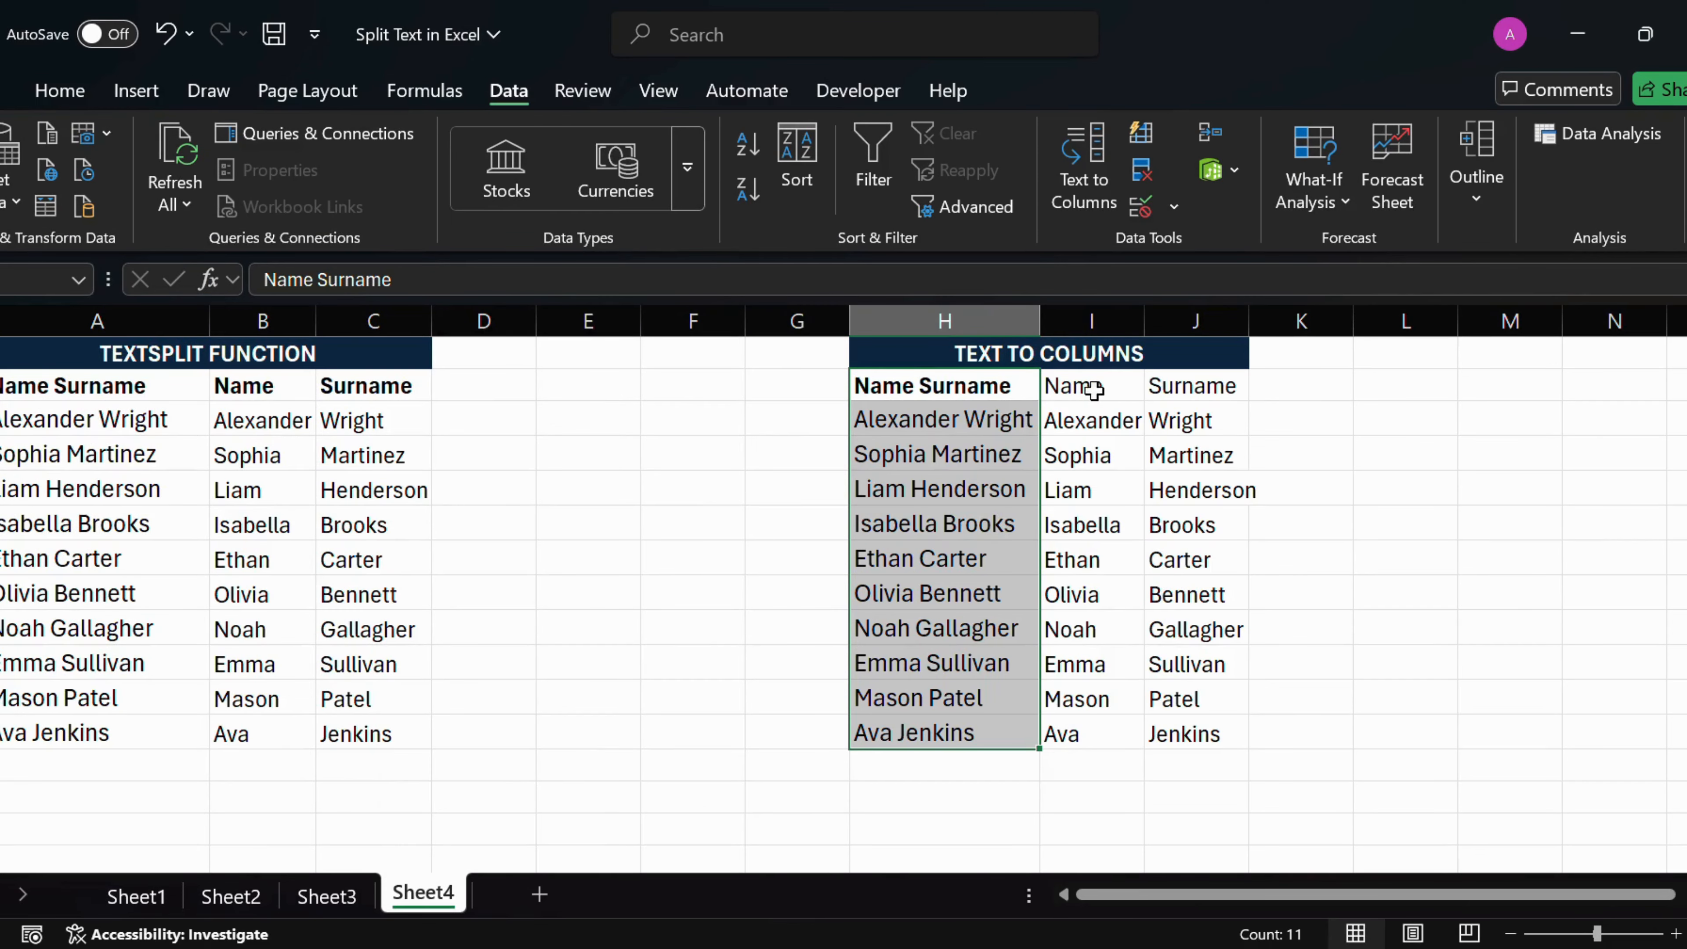
Step: Make the Name and Surname headers in I2:J2 of the TEXT TO COLUMNS table bold
drag(1120, 390, 1174, 383)
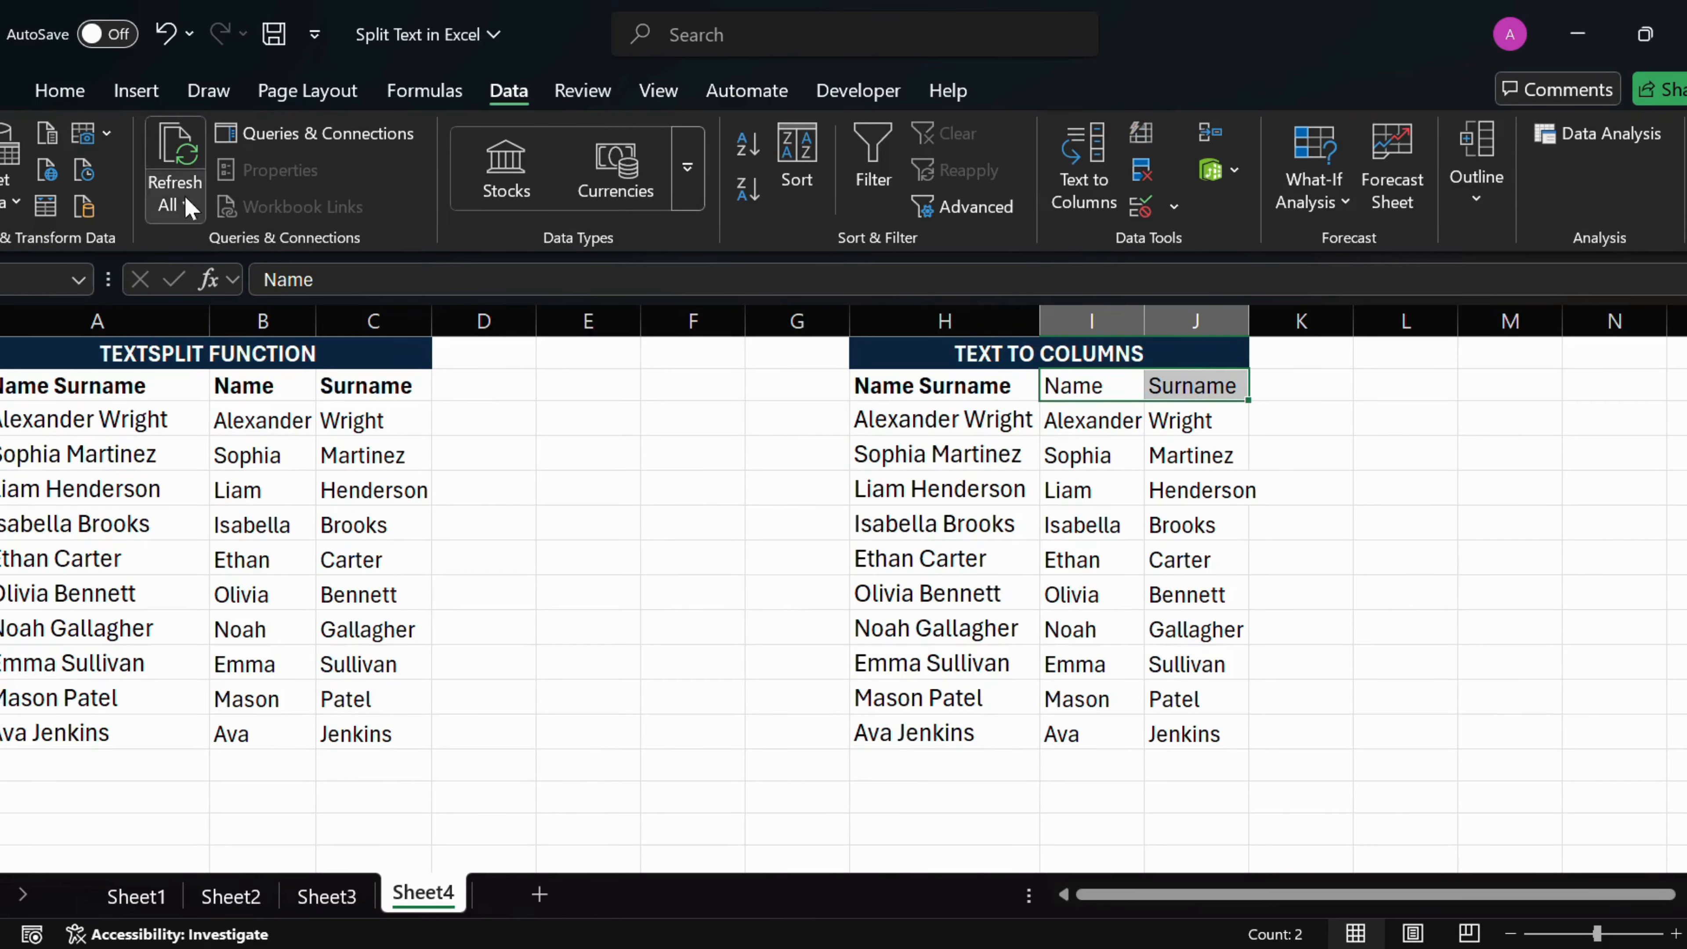
key(alt+h)
key(1)
click(1389, 520)
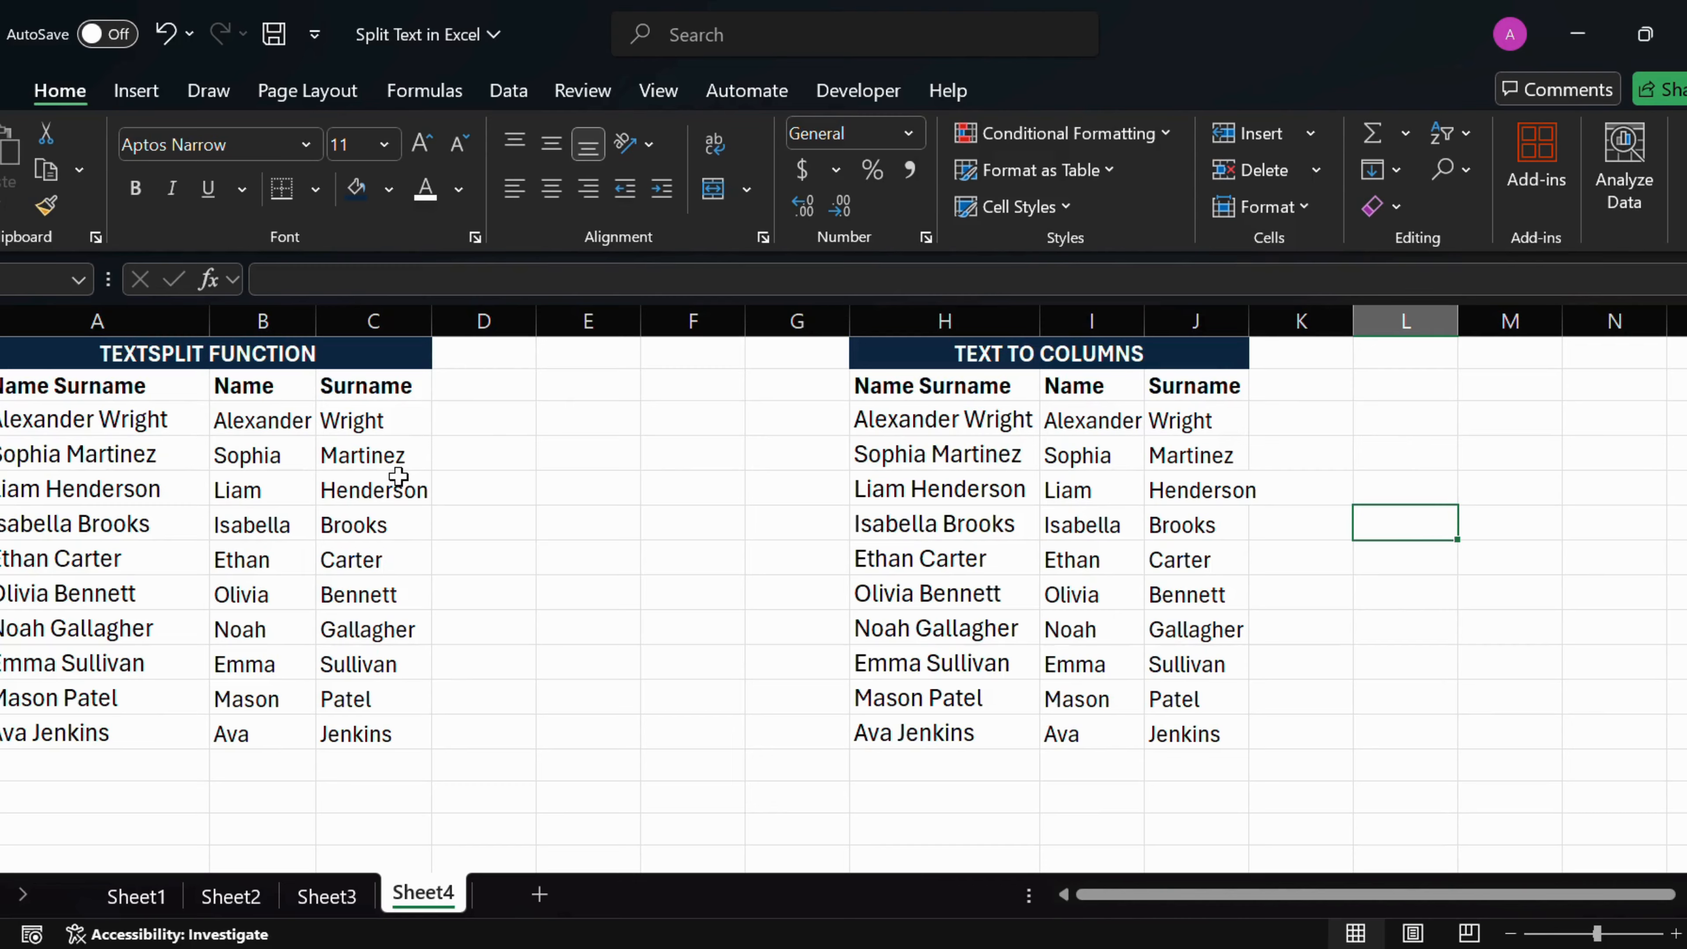
Step: Replace the surname in cell A3 of the TEXTSPLIT FUNCTION table with a different surname
click(135, 422)
double_click(131, 421)
drag(104, 422, 171, 416)
text(B)
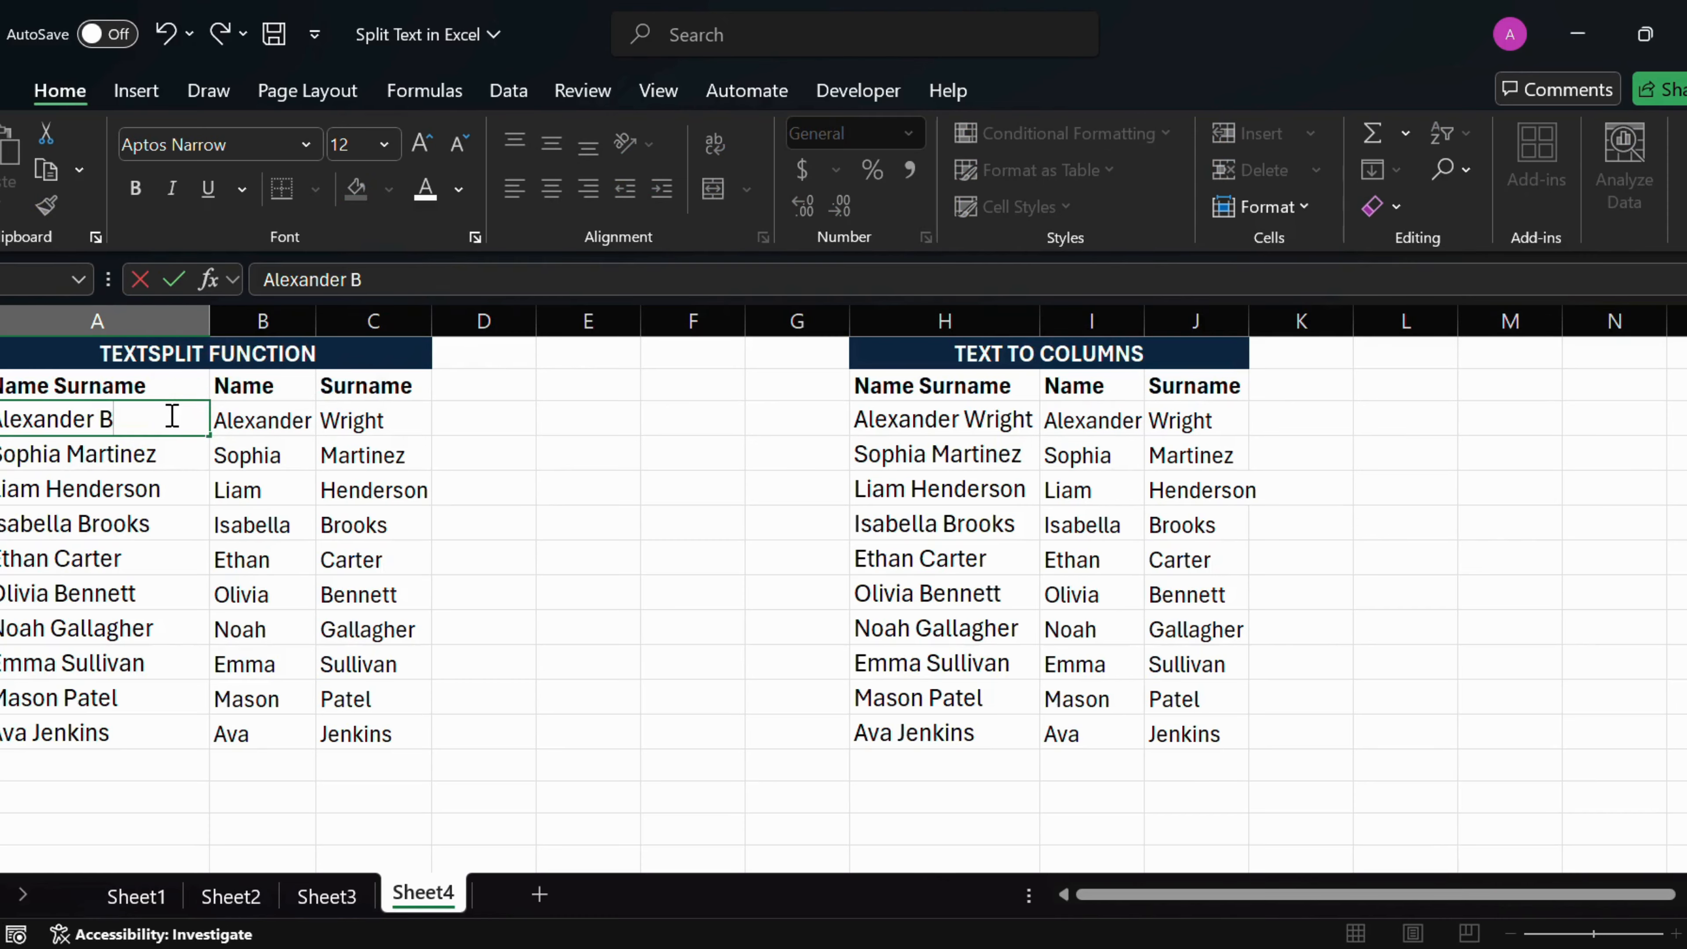
text(rooks)
key(Return)
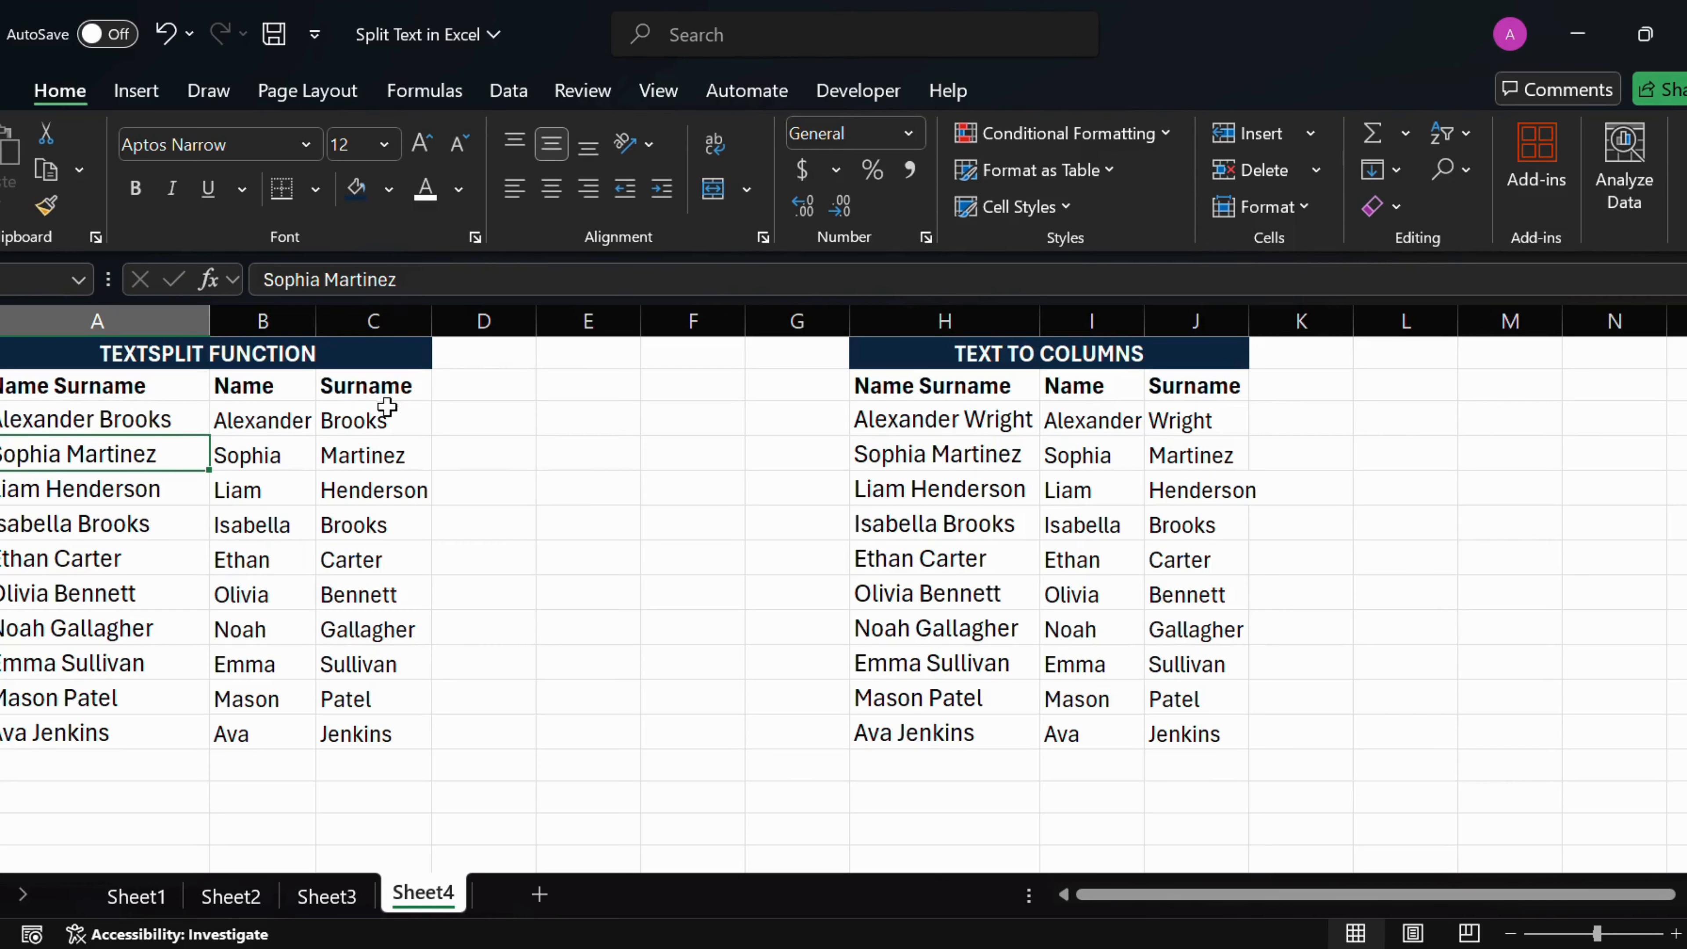
Step: Replace the surname in cell H3 of the TEXT TO COLUMNS table with the same new surname as in A3
click(999, 423)
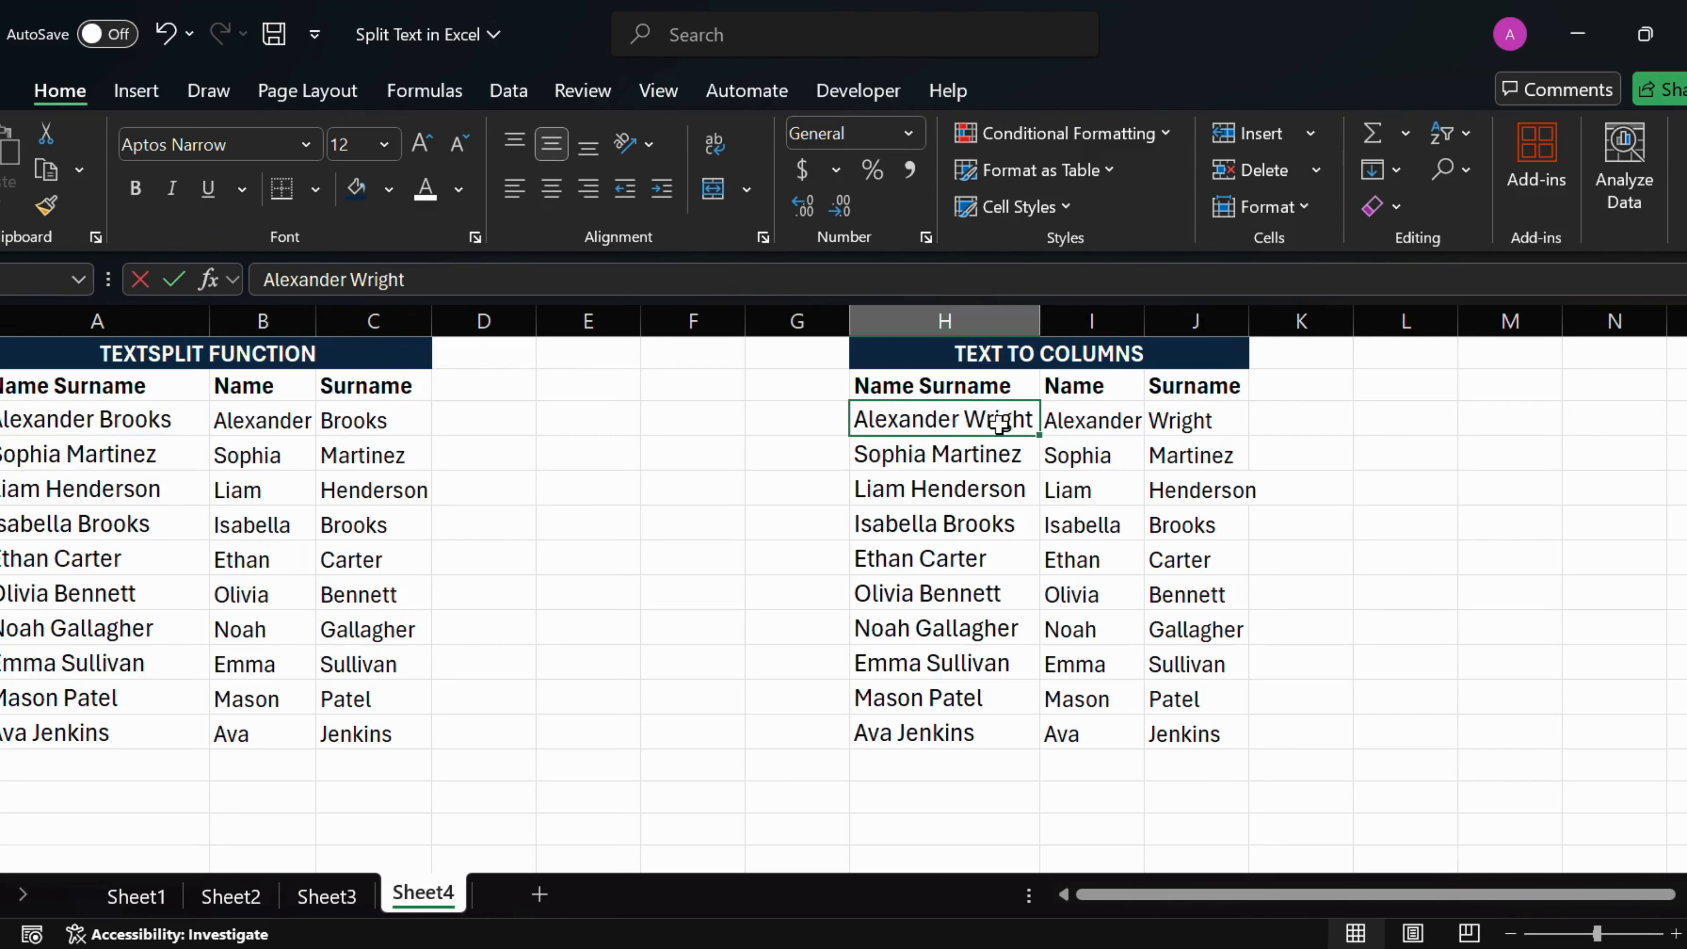
double_click(1000, 424)
double_click(987, 419)
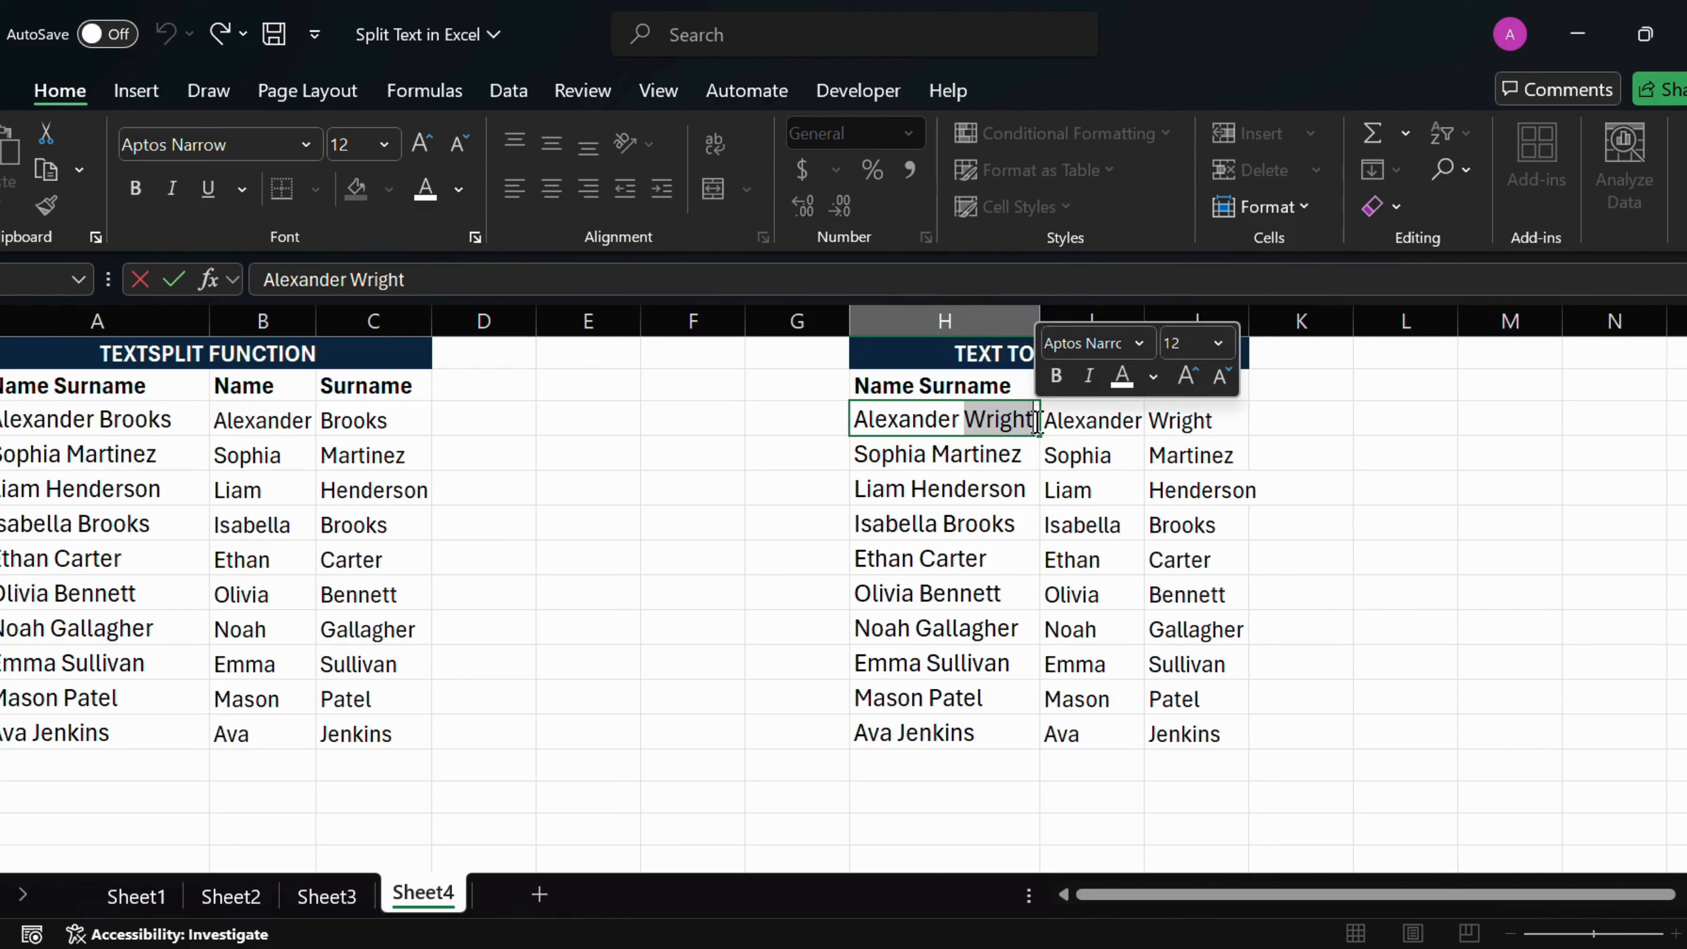
text(Brooks)
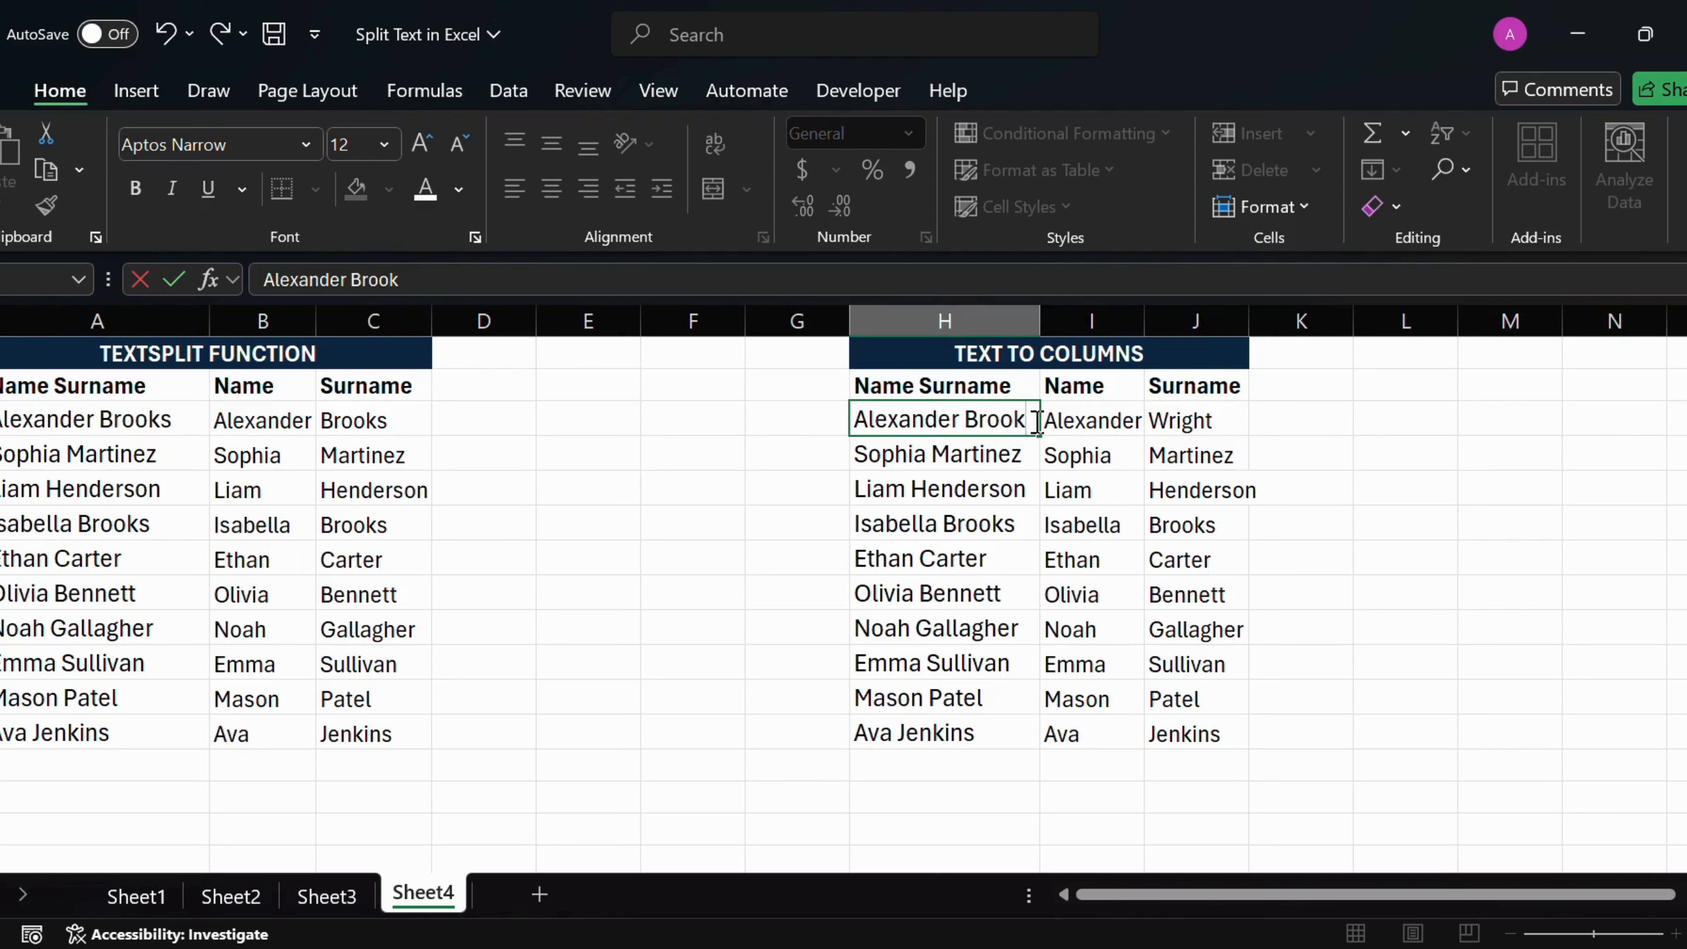
key(Return)
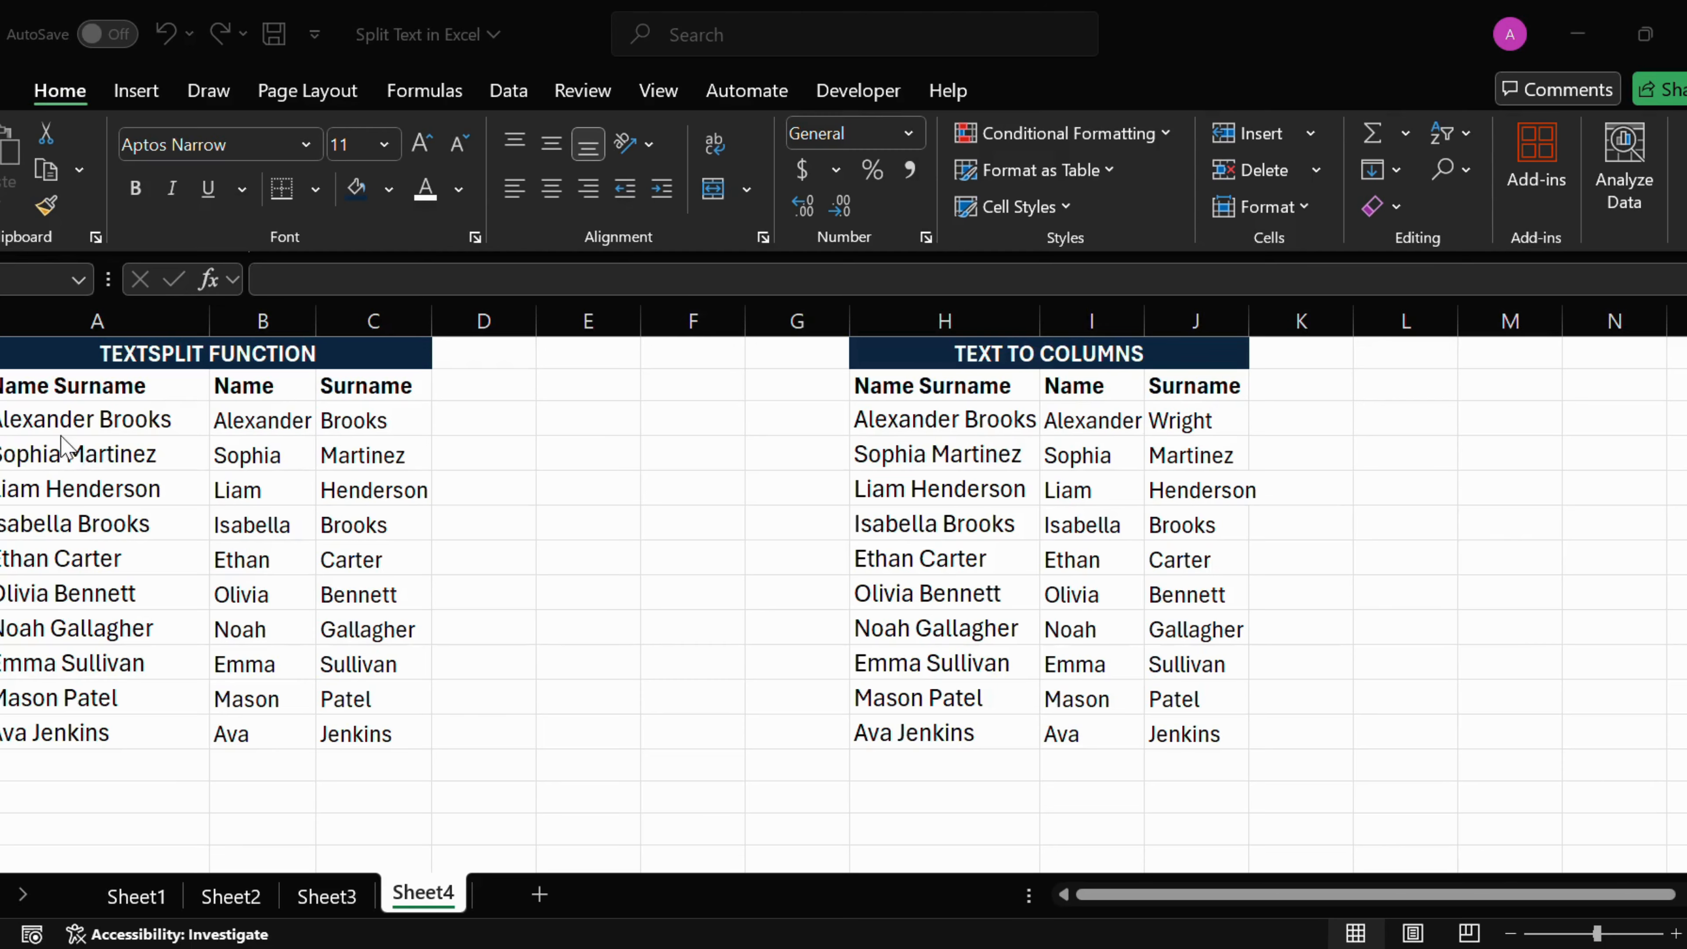
Step: Enter the row labels Name in A14 and Surname in A15 below the TEXTSPLIT FUNCTION table
double_click(104, 798)
text(N)
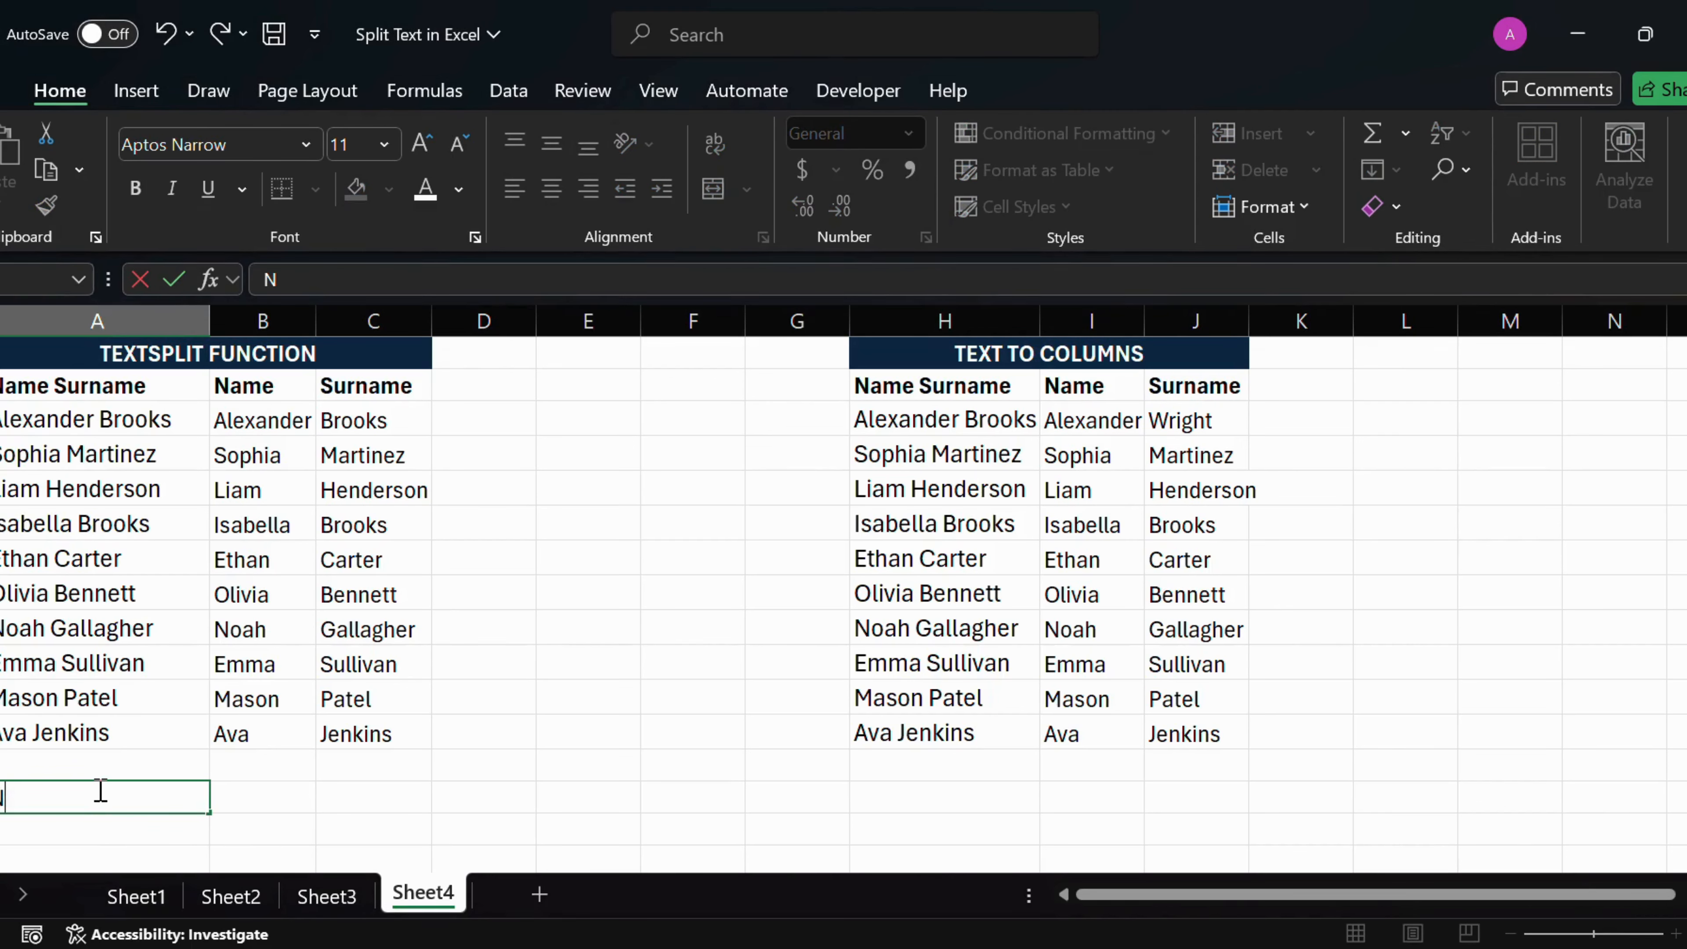
text(ame)
key(Return)
text(Surnam)
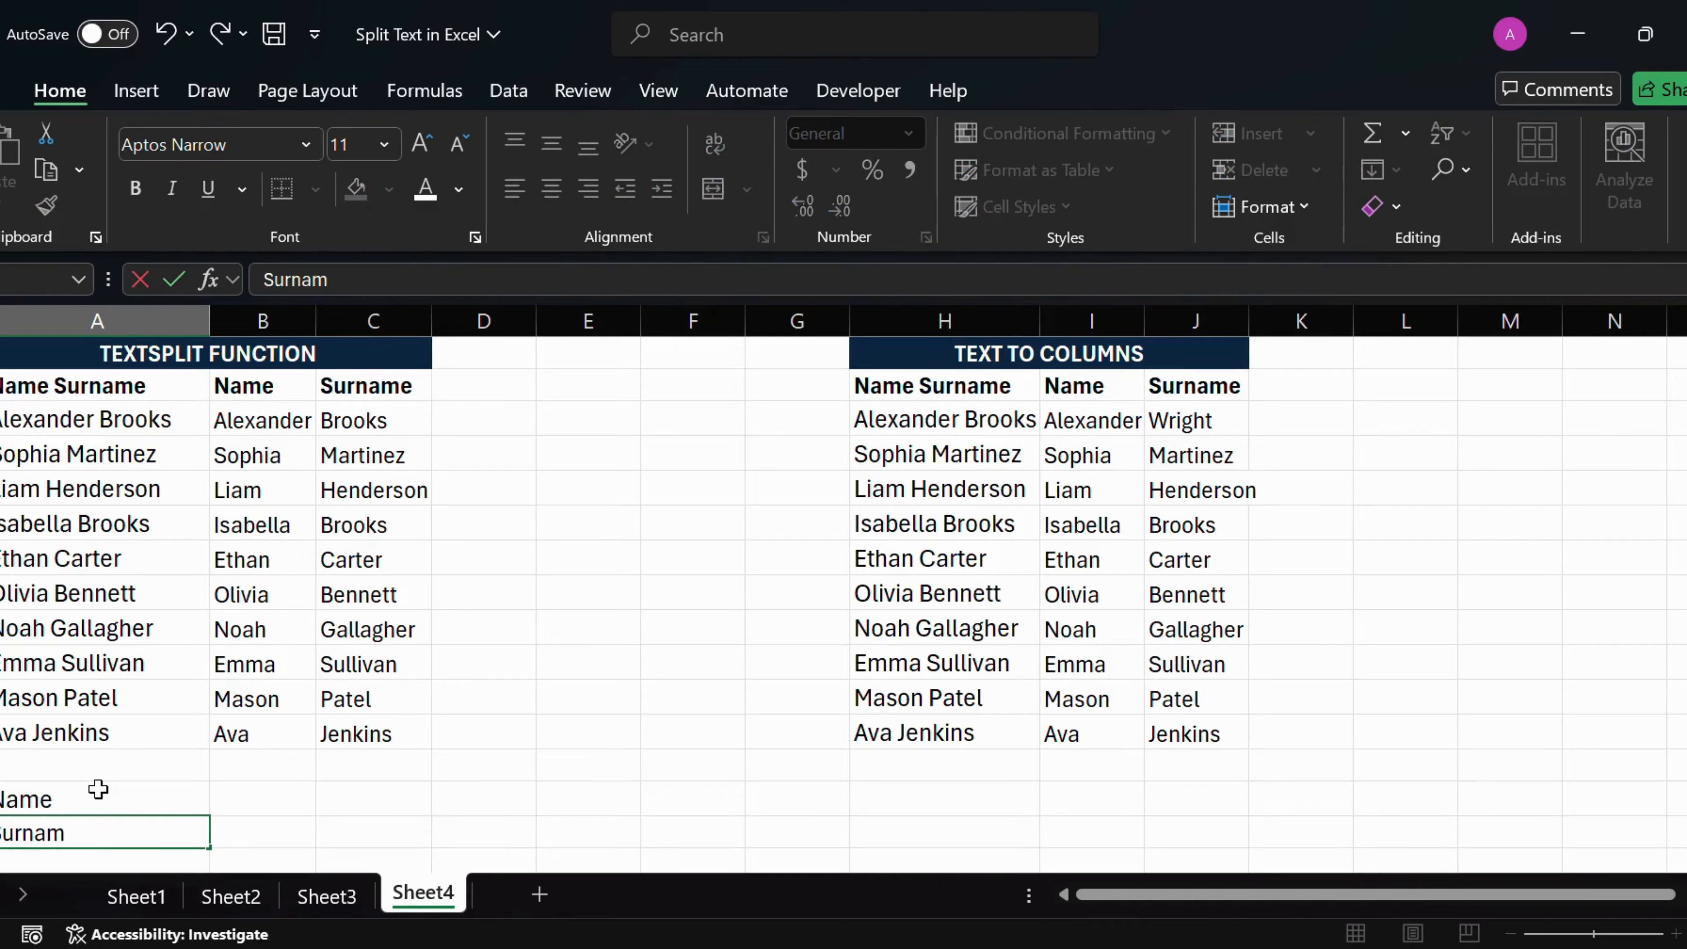
Step: Enter =TEXTSPLIT(A3,," ") in B14 to split the full name from A3 into rows
click(235, 801)
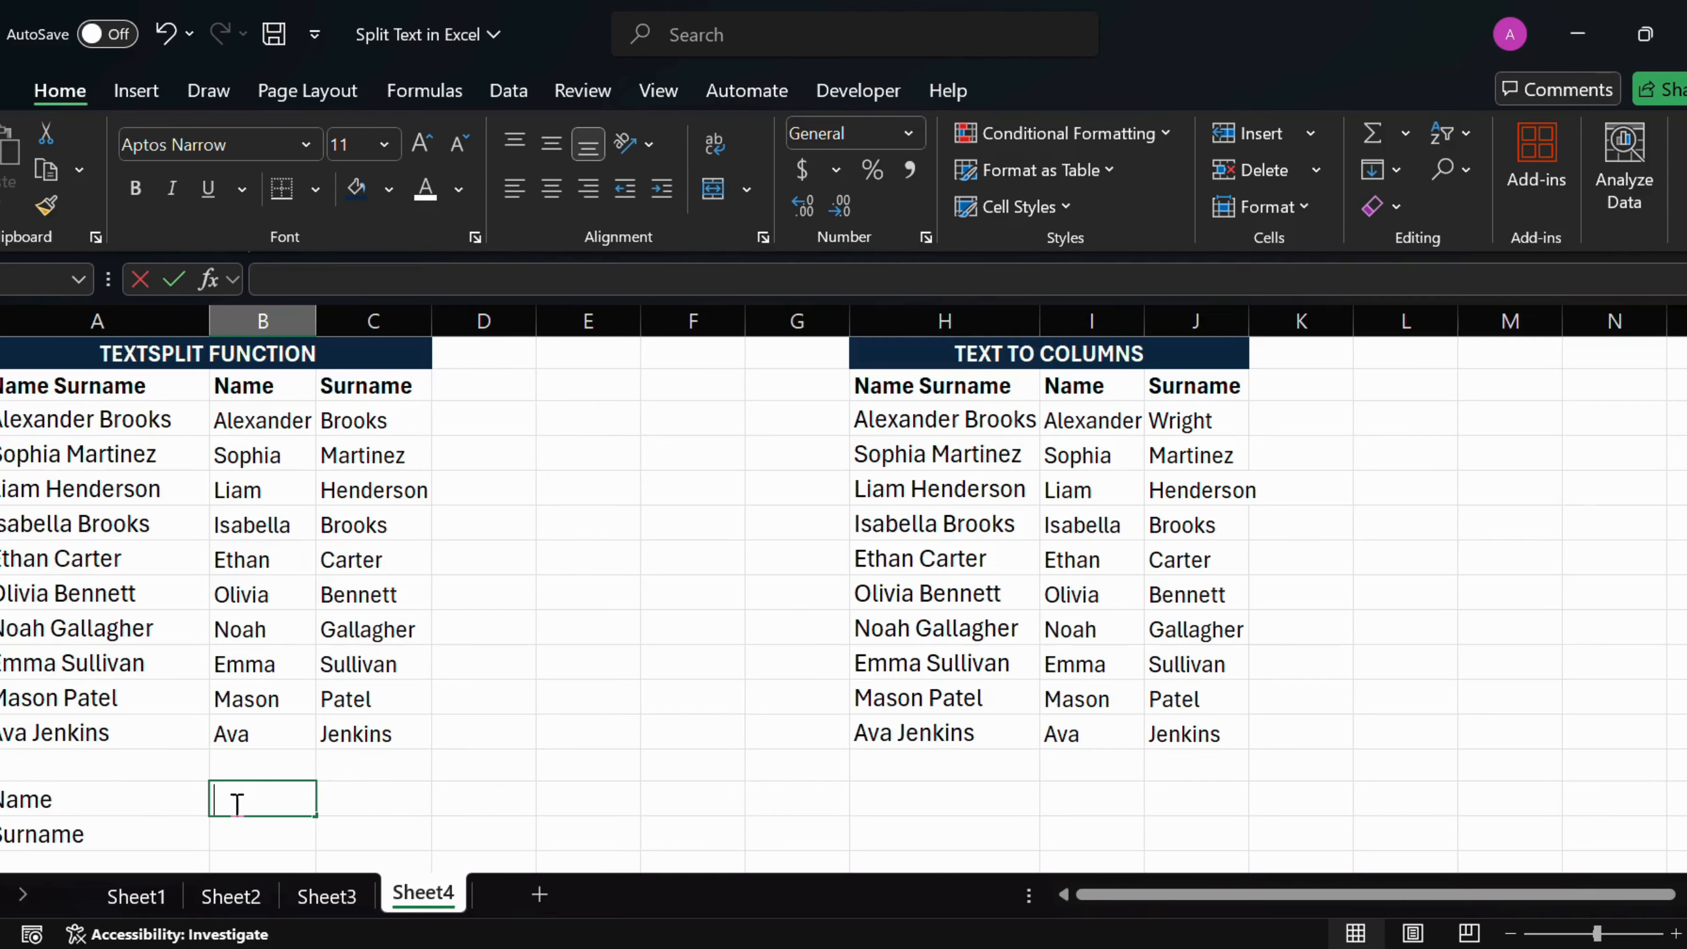
text(=T)
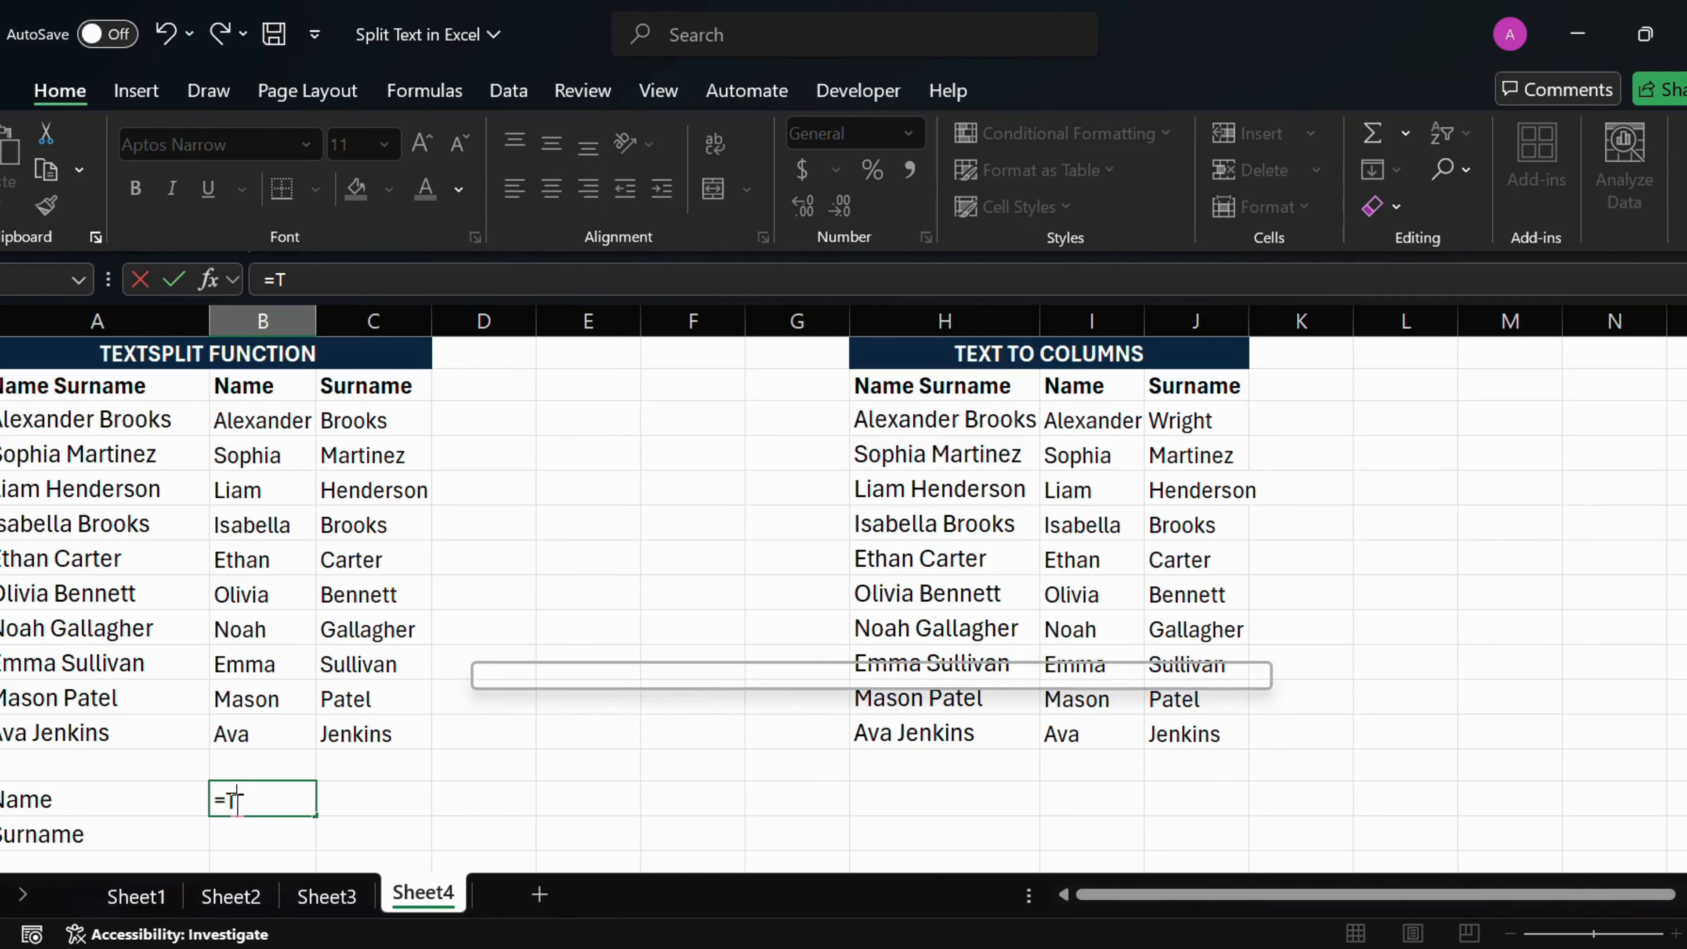
text(EXTSPLIT()
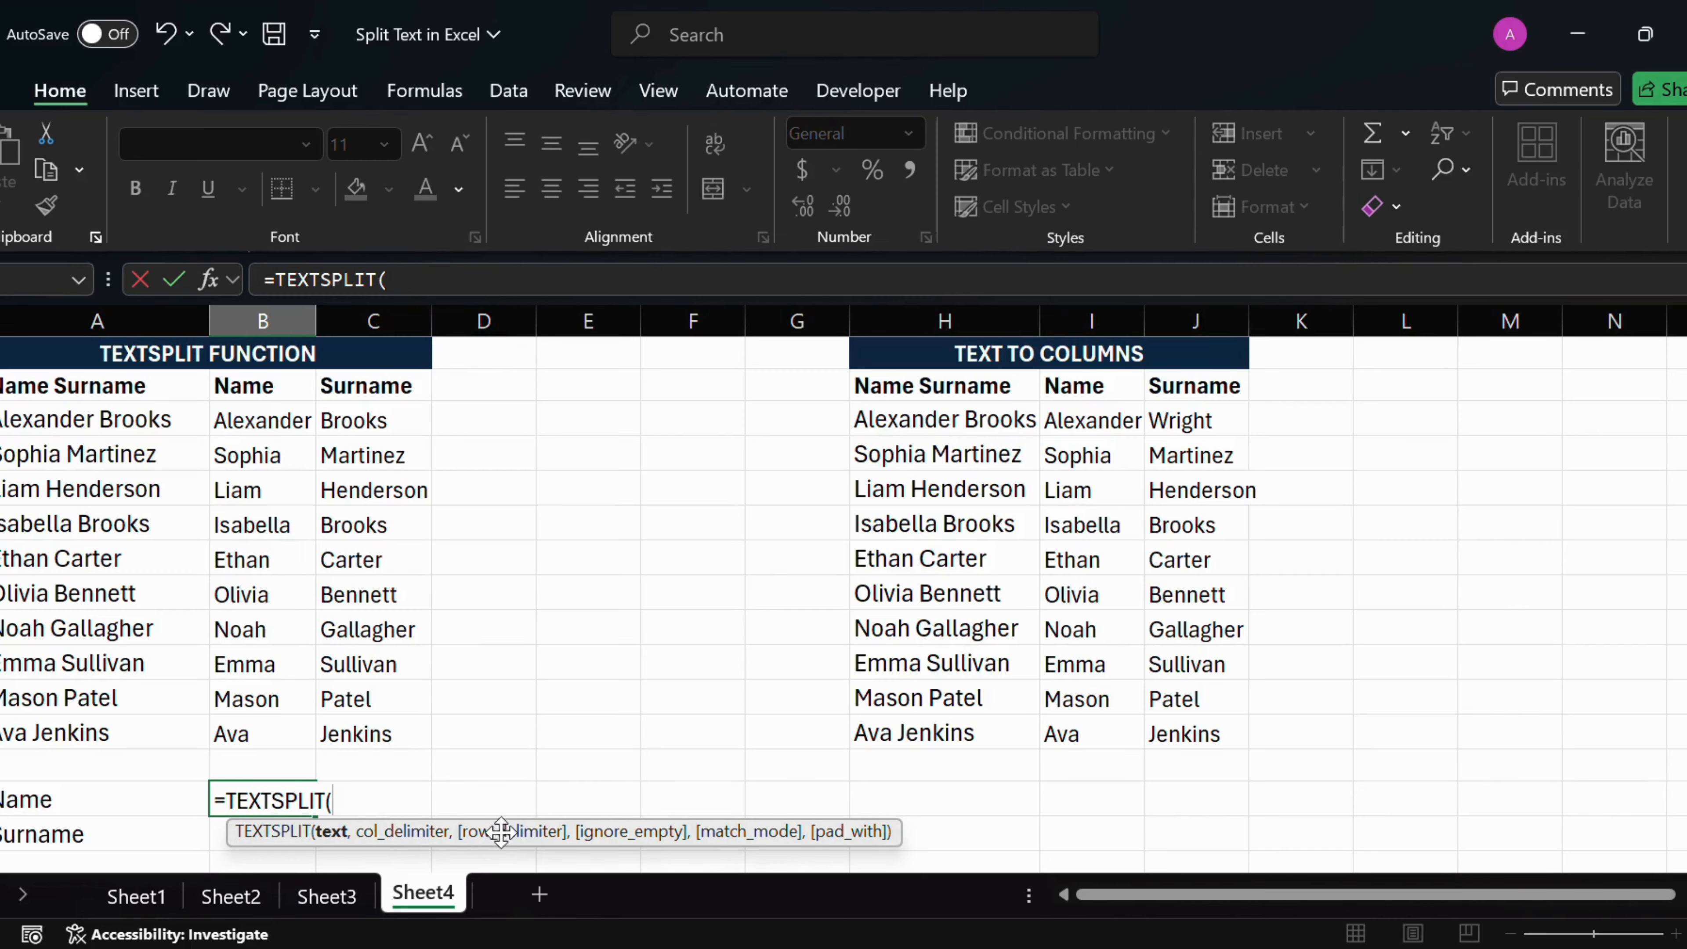
click(69, 418)
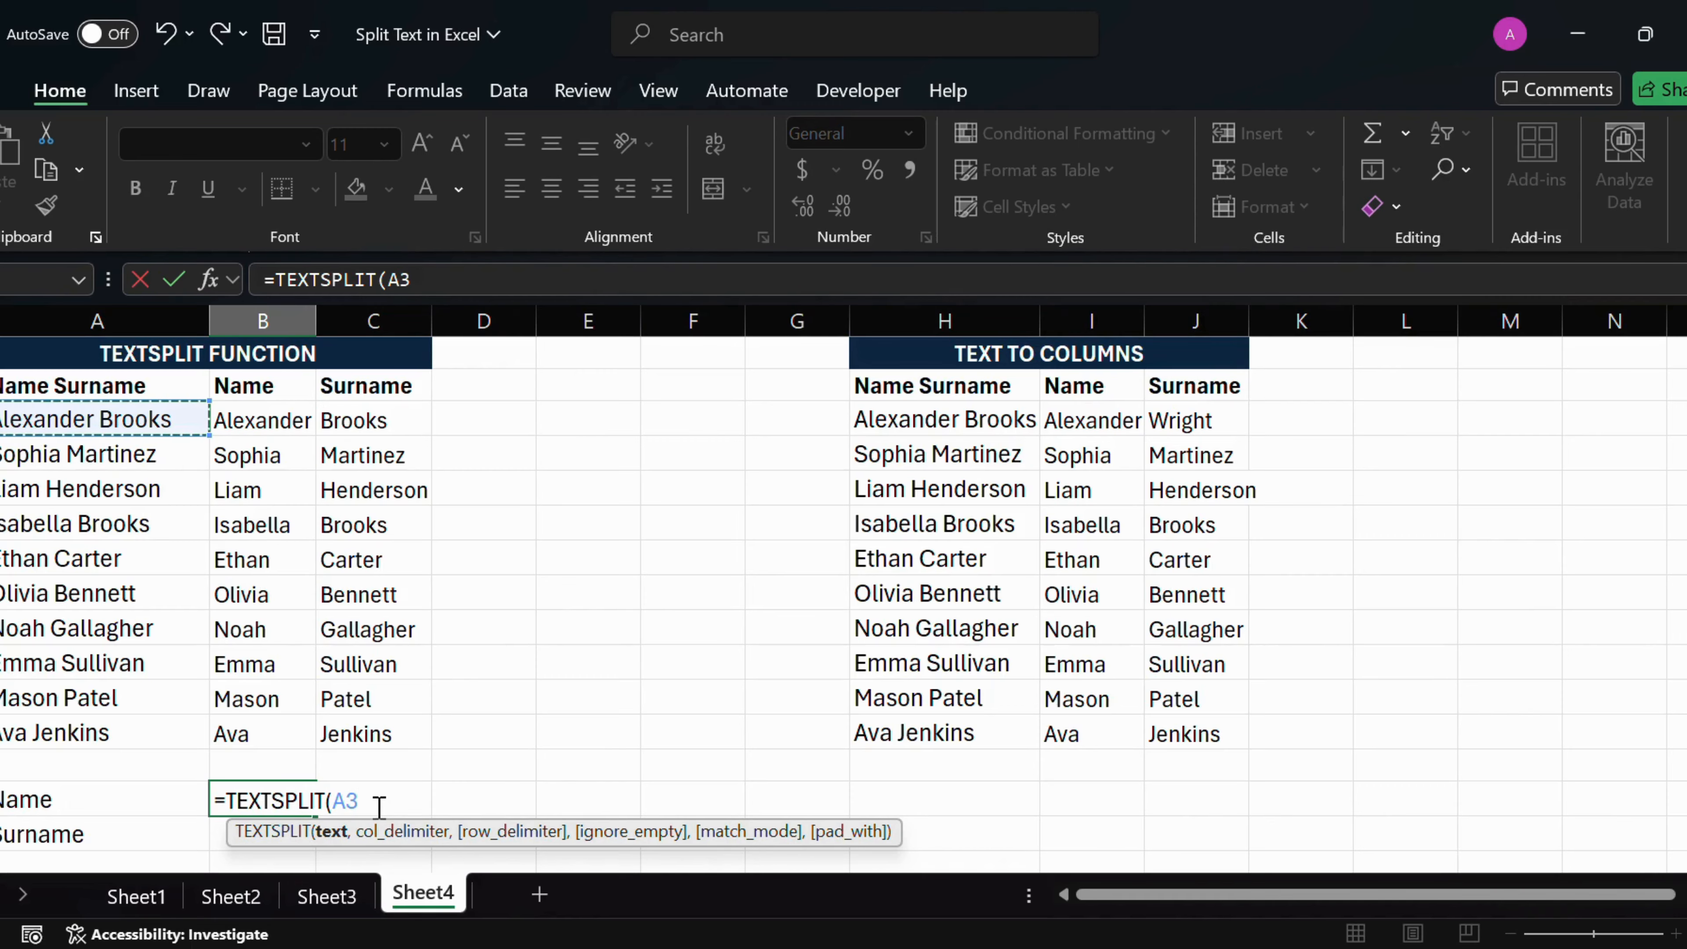
text(,)
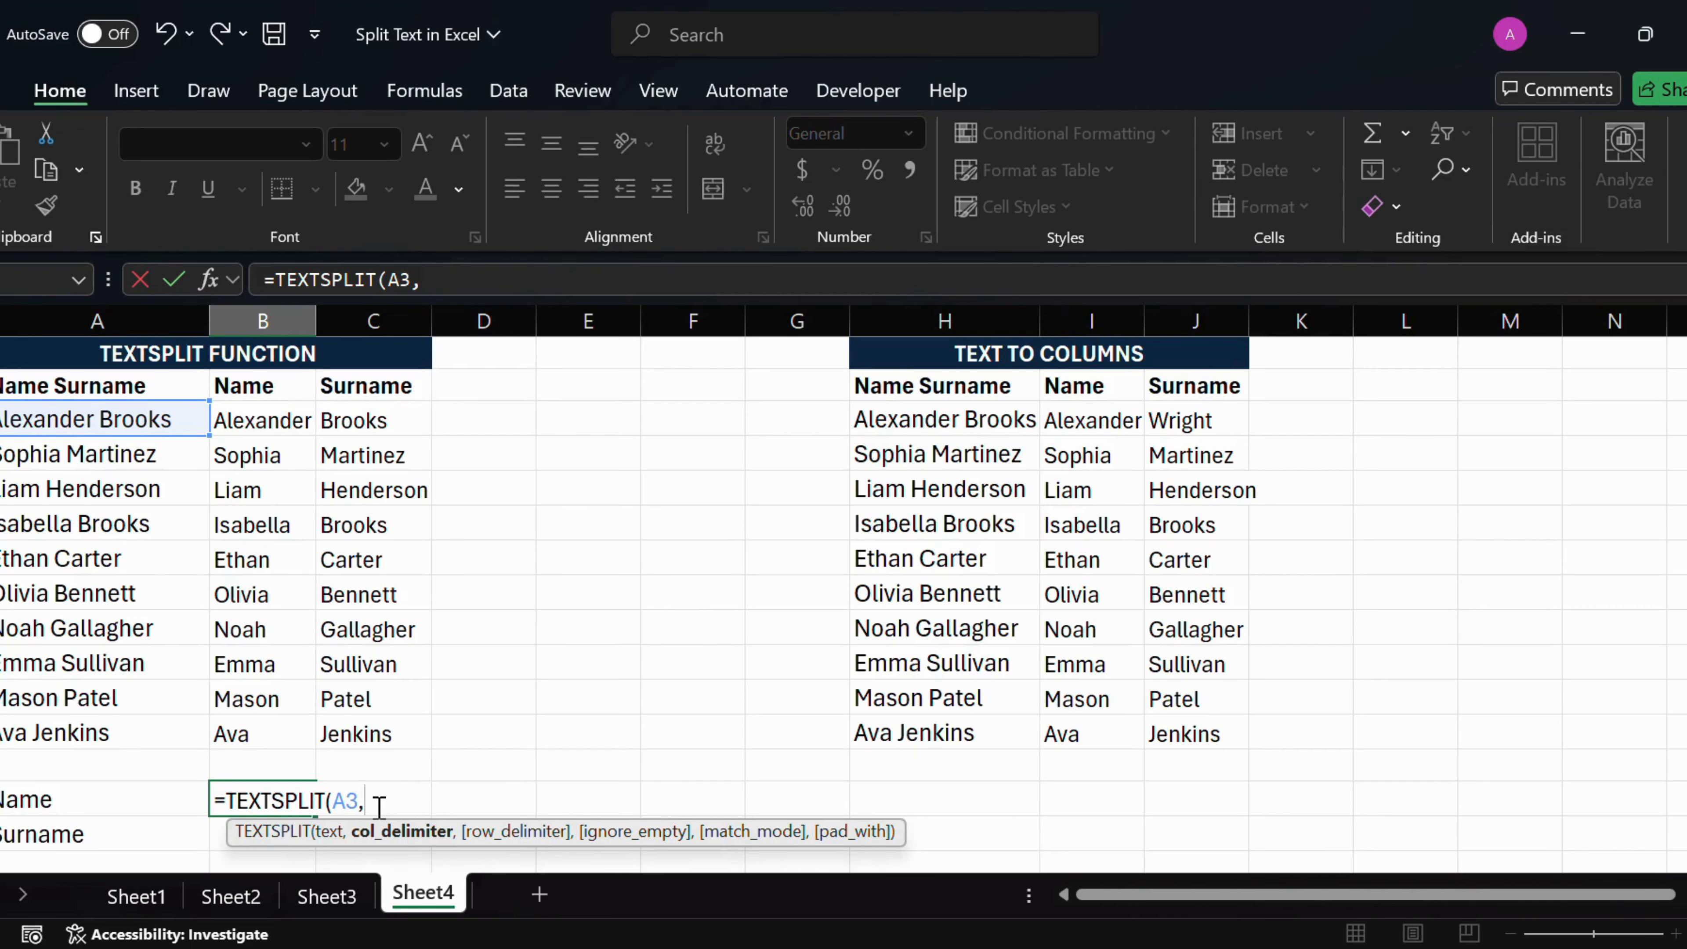
text(,)
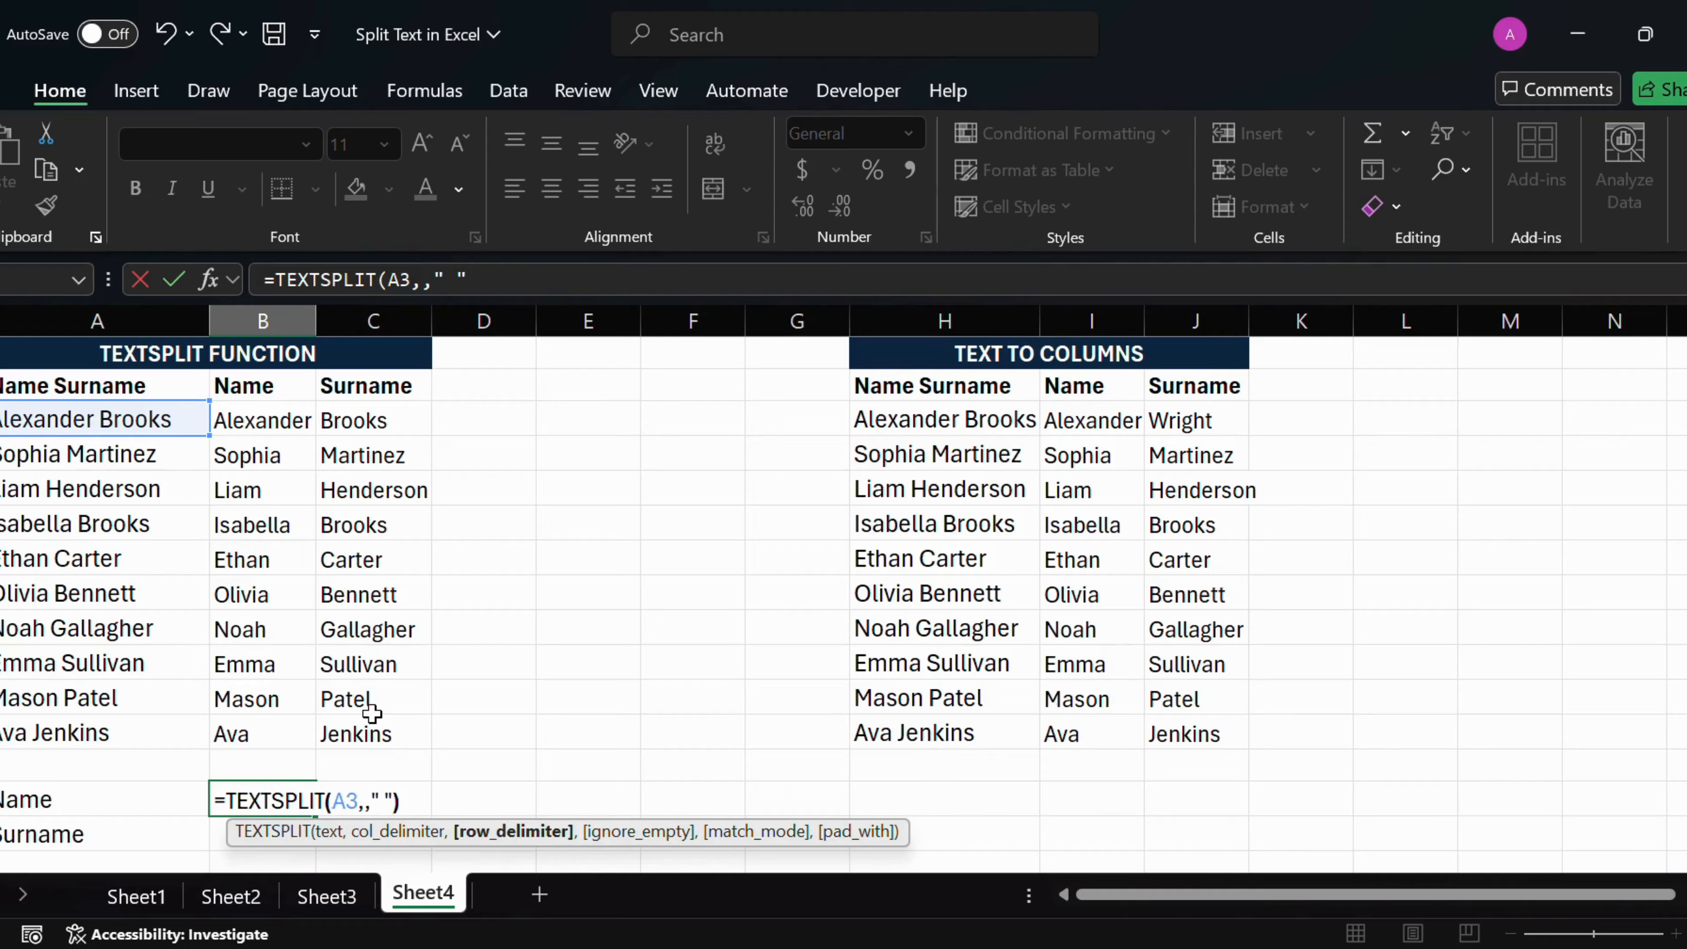
text())
key(Return)
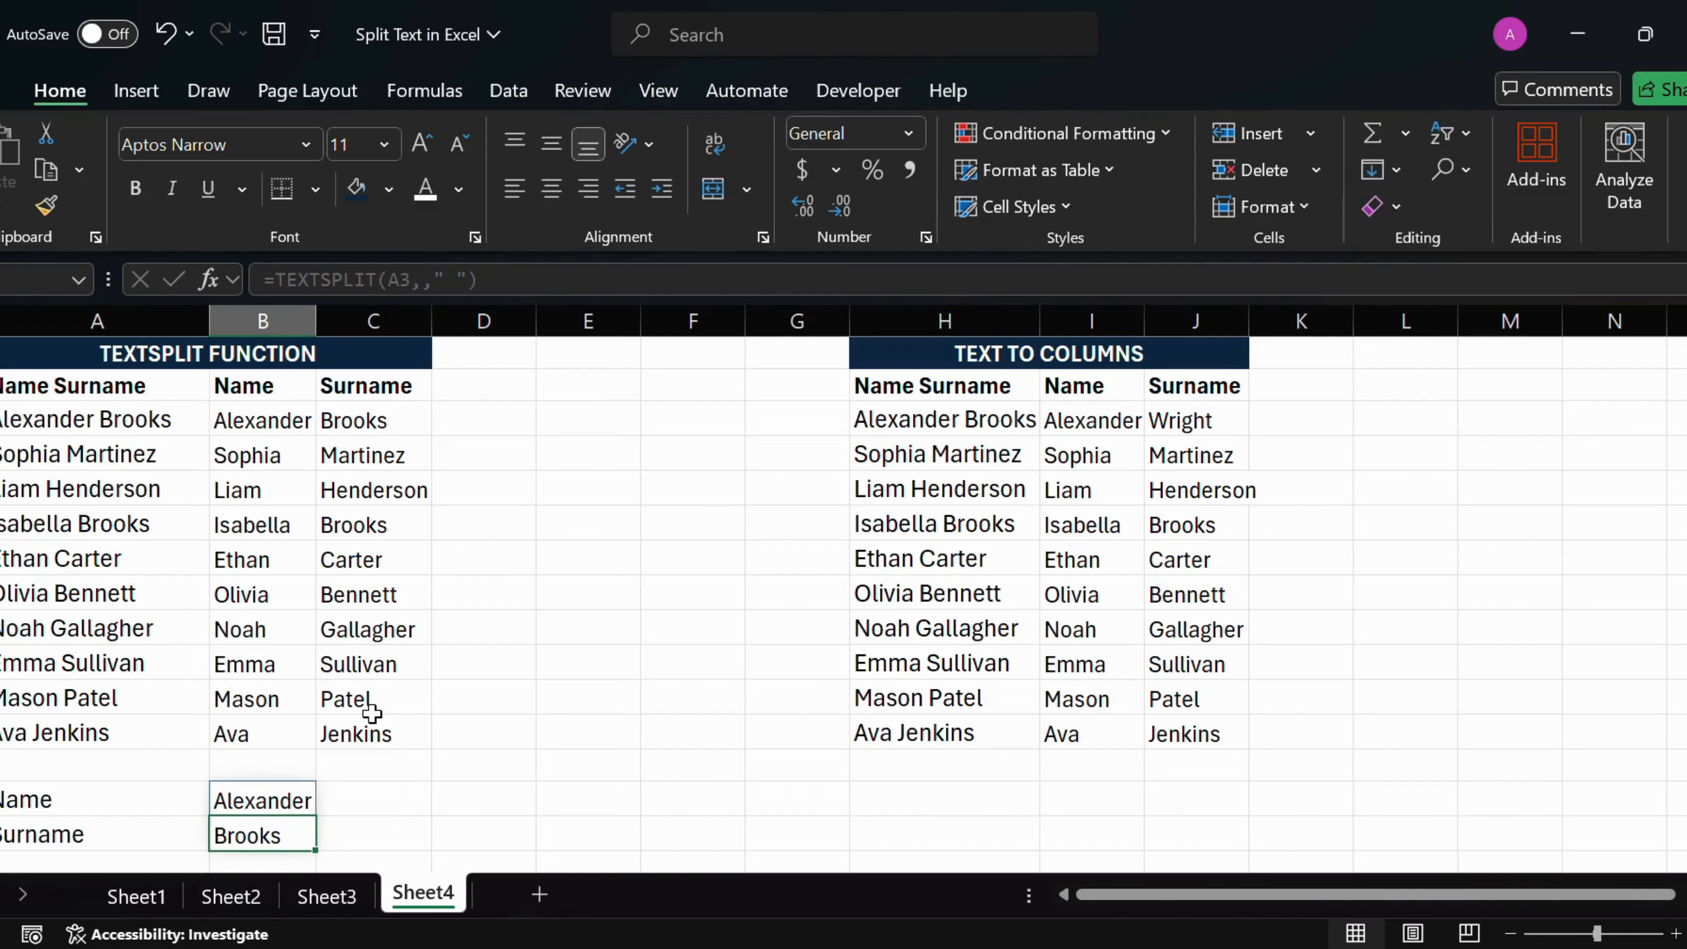